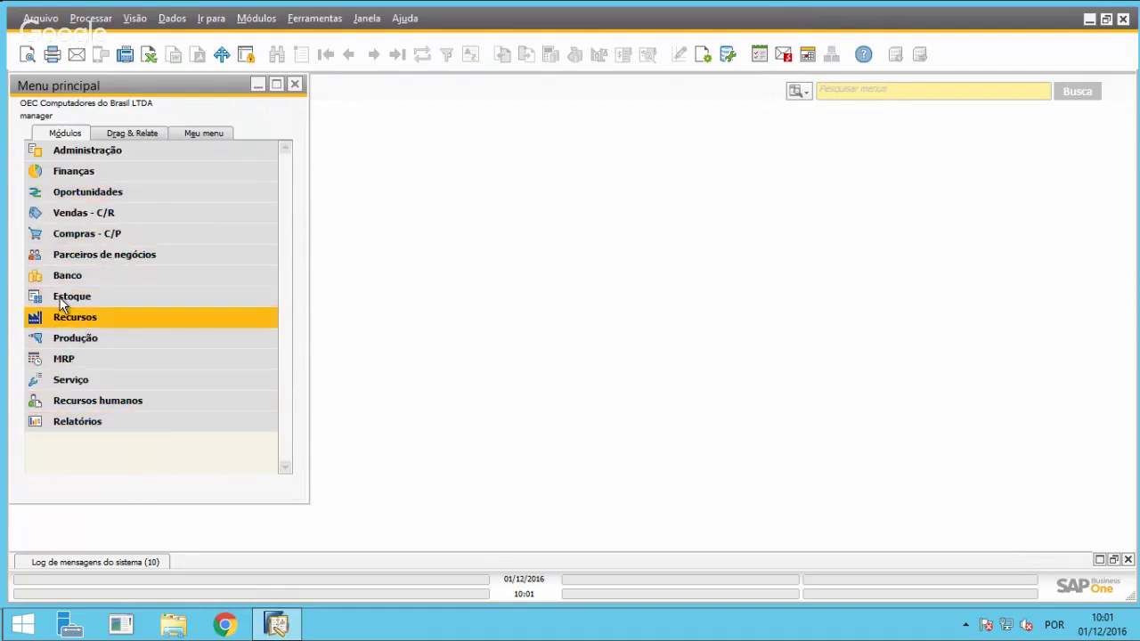
# Open the production module's Estrutura de produtos form and display the LM4029 printer's structure with wider component columns.
pyautogui.click(87, 338)
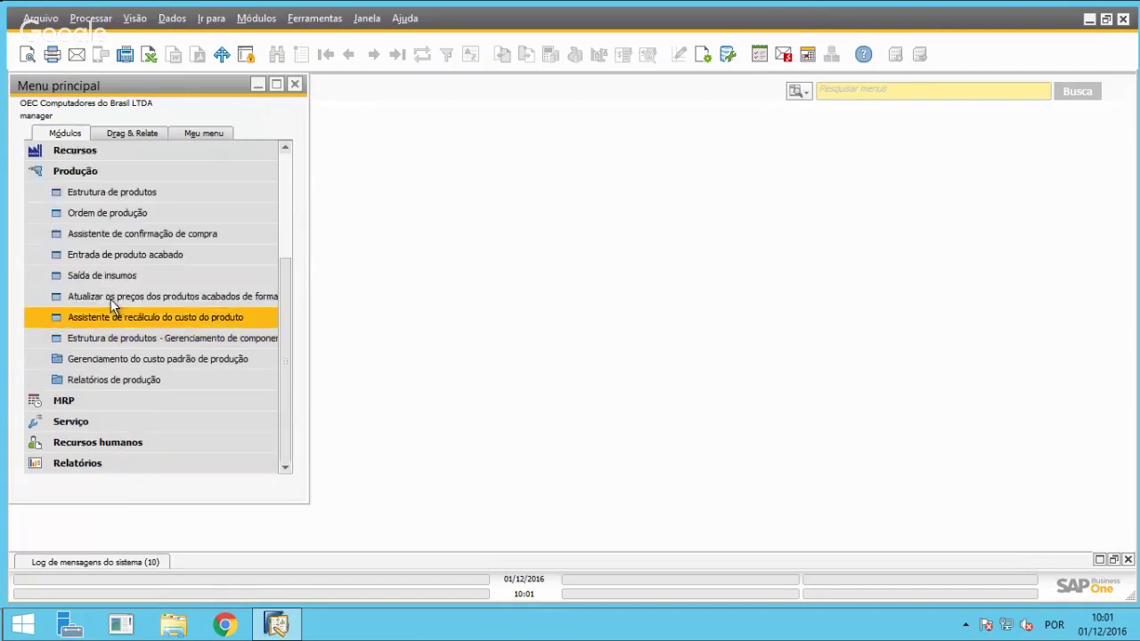
pyautogui.click(78, 210)
pyautogui.click(137, 194)
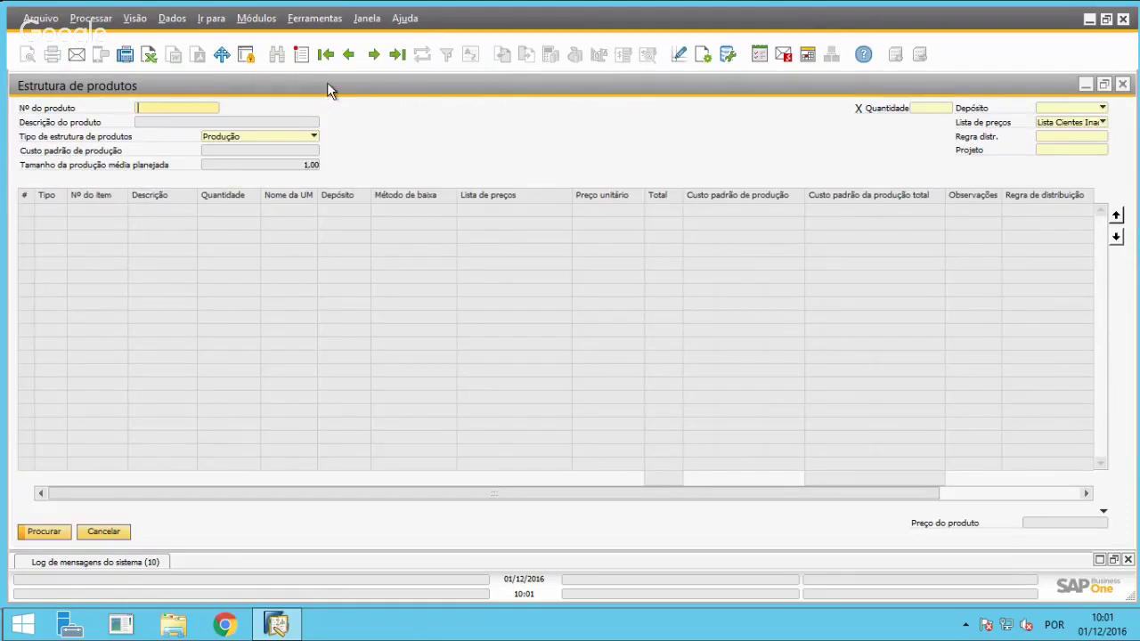
pyautogui.click(374, 53)
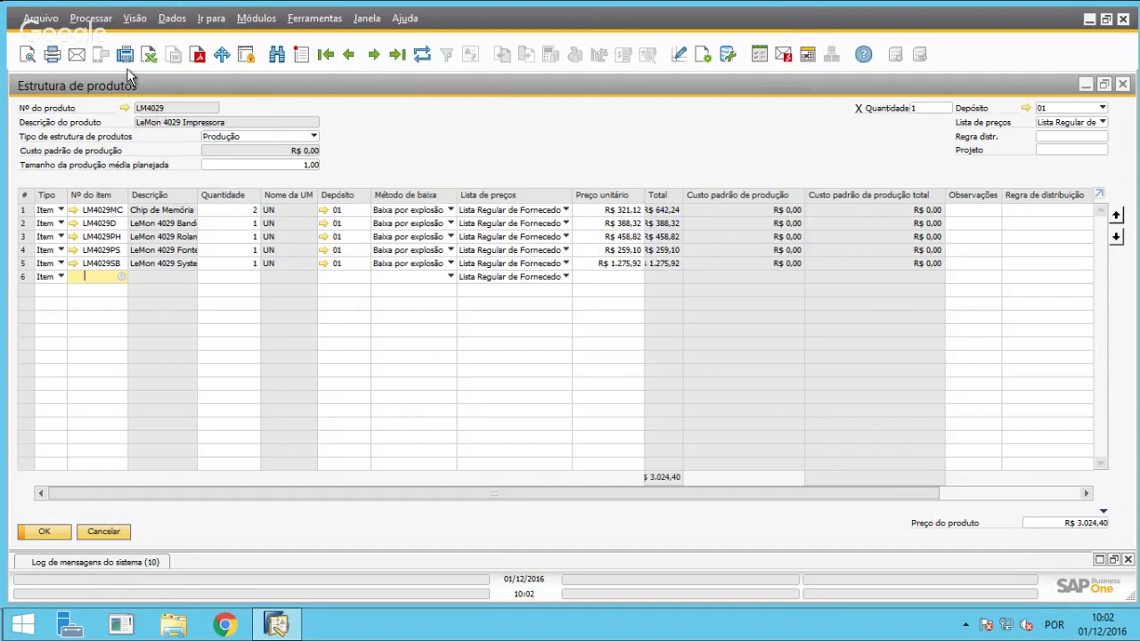
pyautogui.click(134, 18)
pyautogui.click(186, 146)
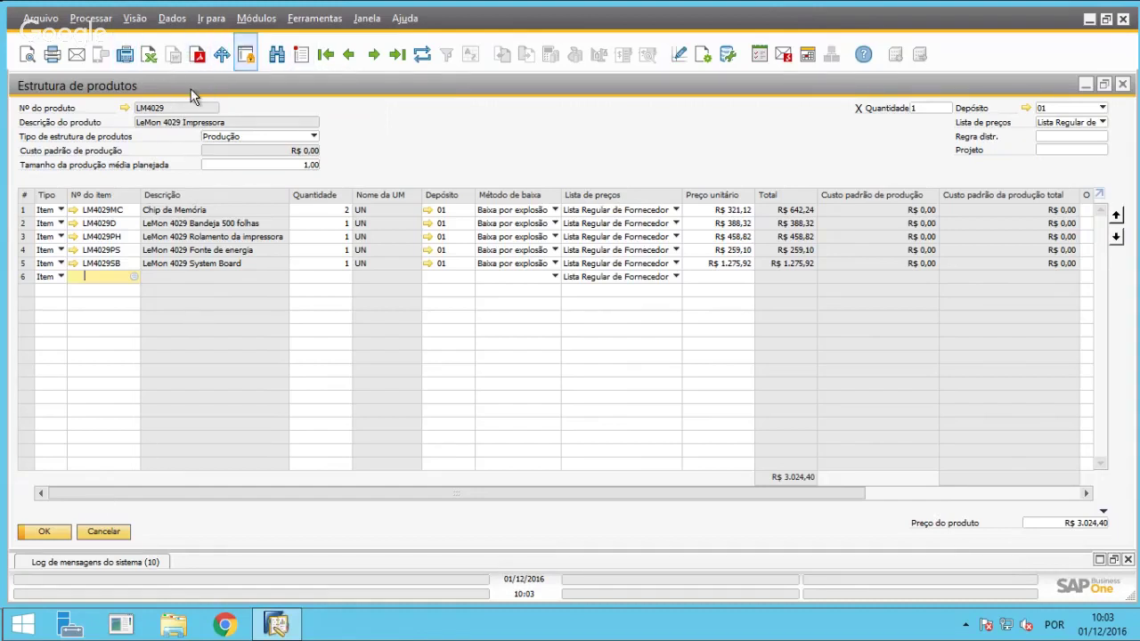
# Start a new product structure and choose PROD (Produto Final) as its product number.
pyautogui.click(293, 59)
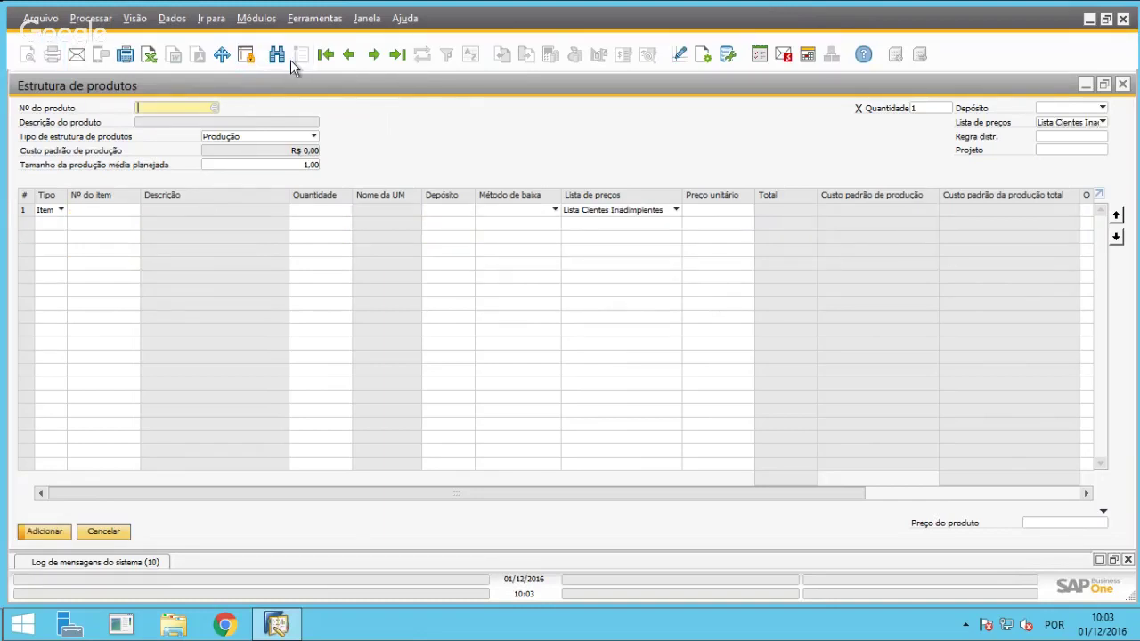
pyautogui.click(211, 108)
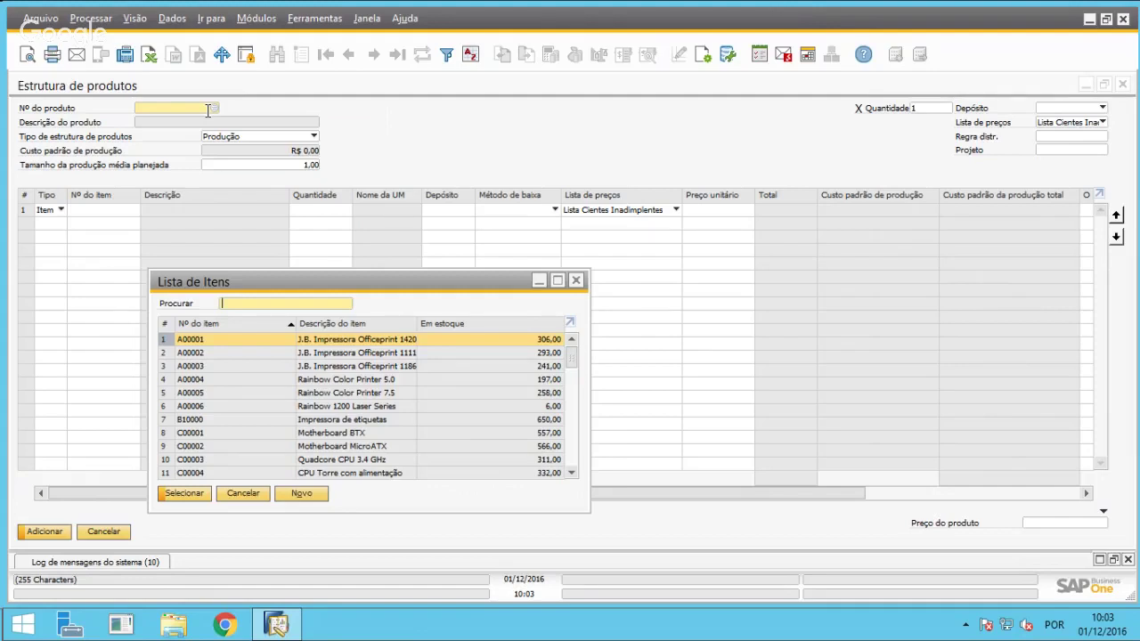
pyautogui.press('Escape')
pyautogui.write('p')
pyautogui.press('Tab')
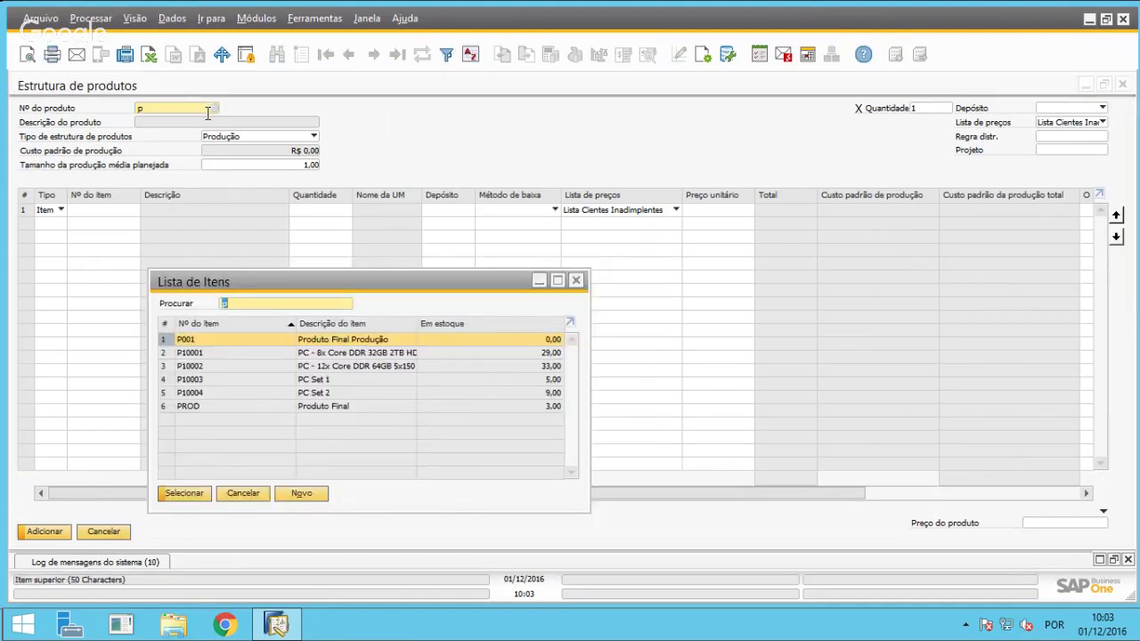
pyautogui.click(309, 407)
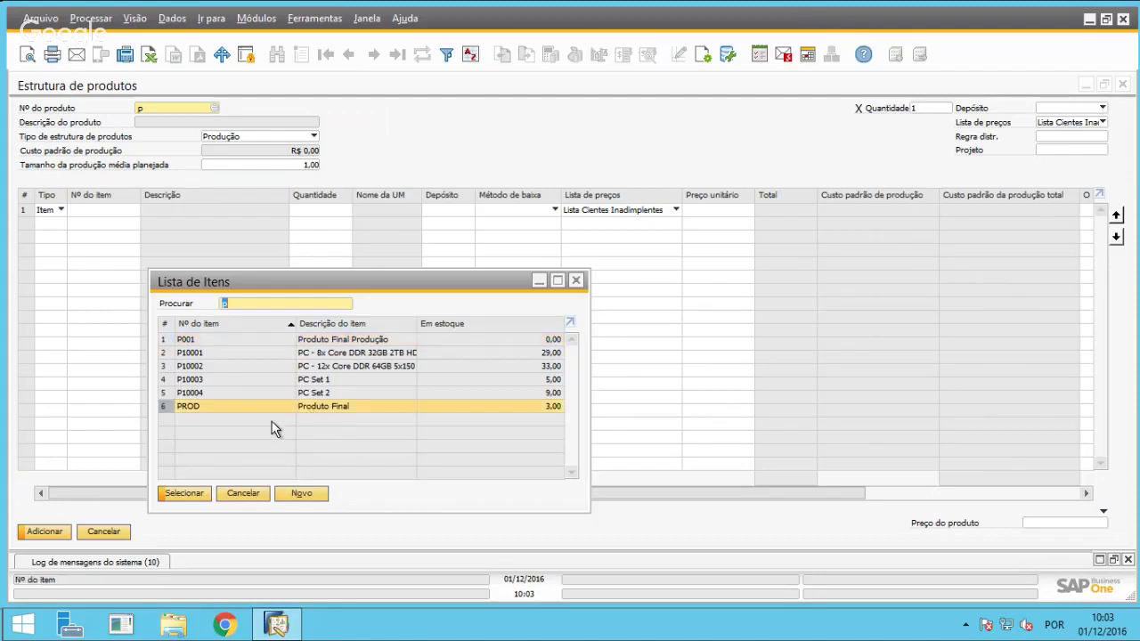
pyautogui.click(195, 493)
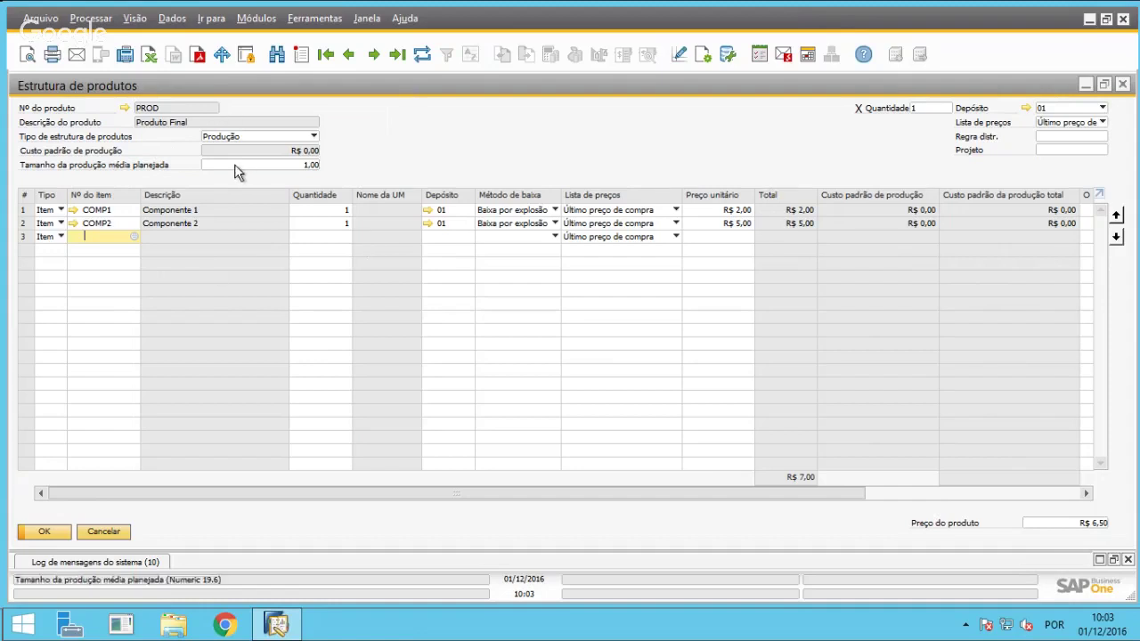
# Set P001 (Produto Final Produção) as the product of a new structure, leaving the project empty.
pyautogui.hotkey('ctrl', 'a')
pyautogui.write('p')
pyautogui.press('Tab')
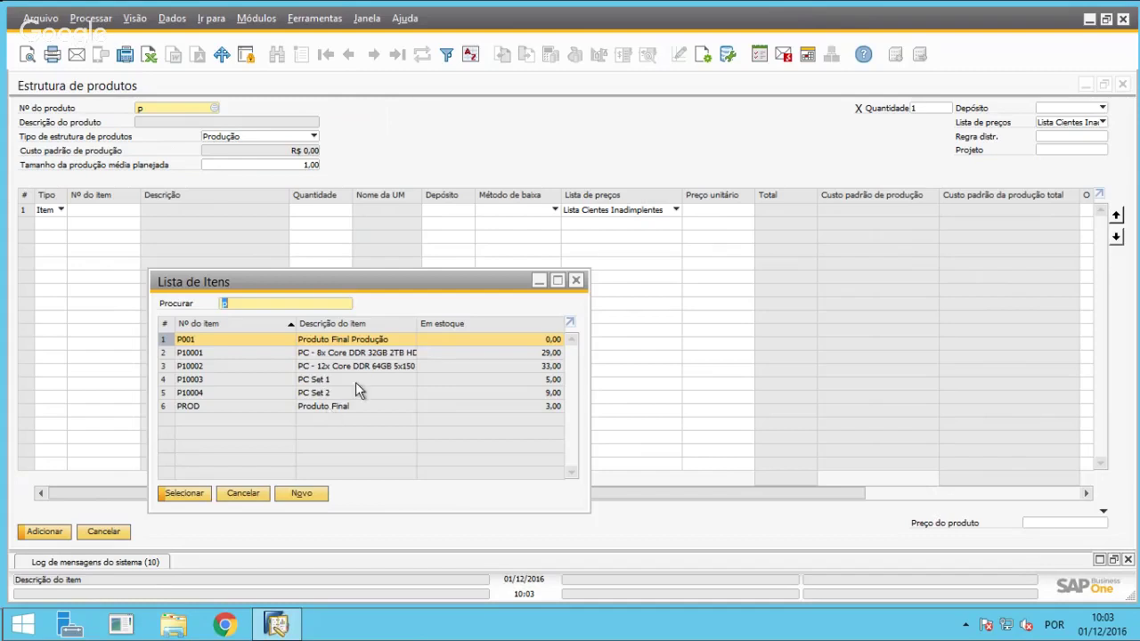
pyautogui.doubleClick(186, 340)
pyautogui.press('Tab')
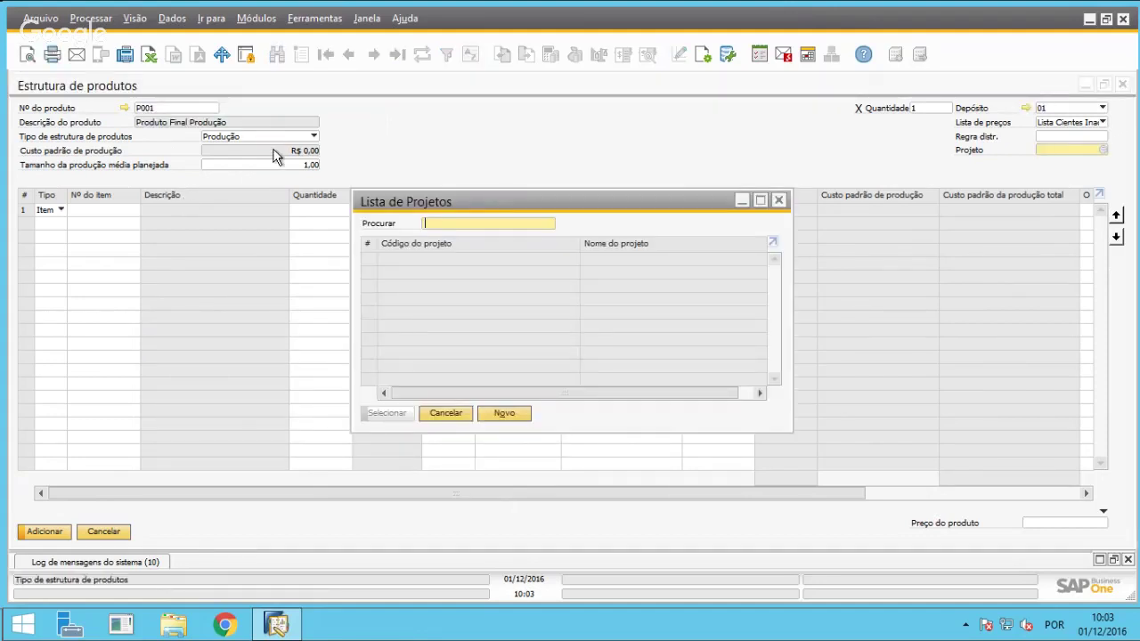
pyautogui.press('Escape')
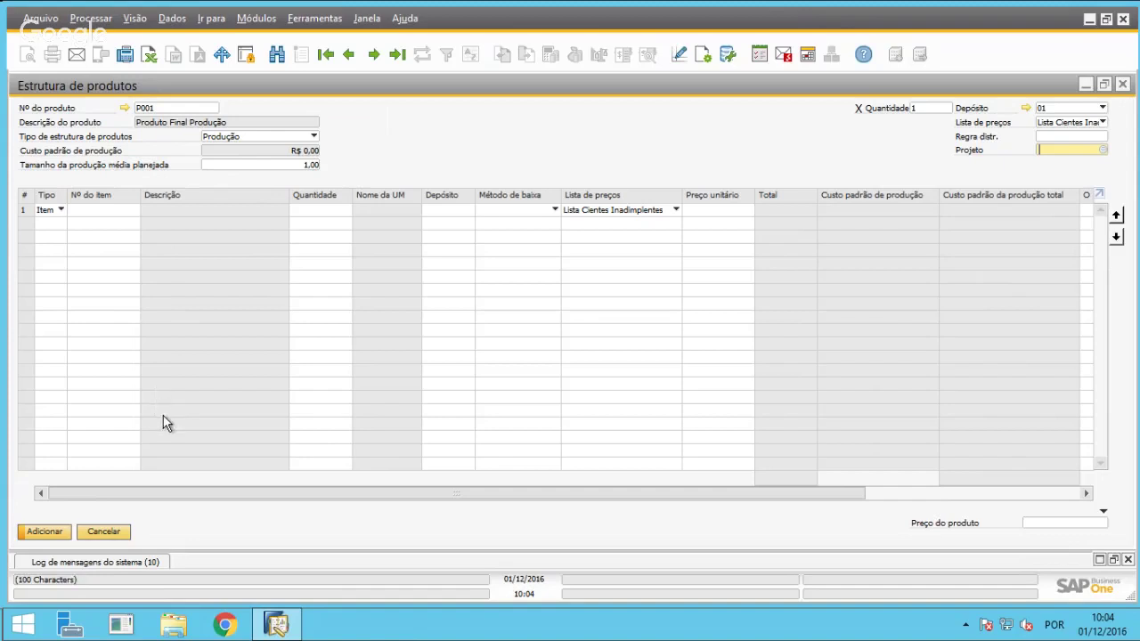
# Review the general and inventory data in the item master record of P001 and return to the product structure.
pyautogui.click(125, 108)
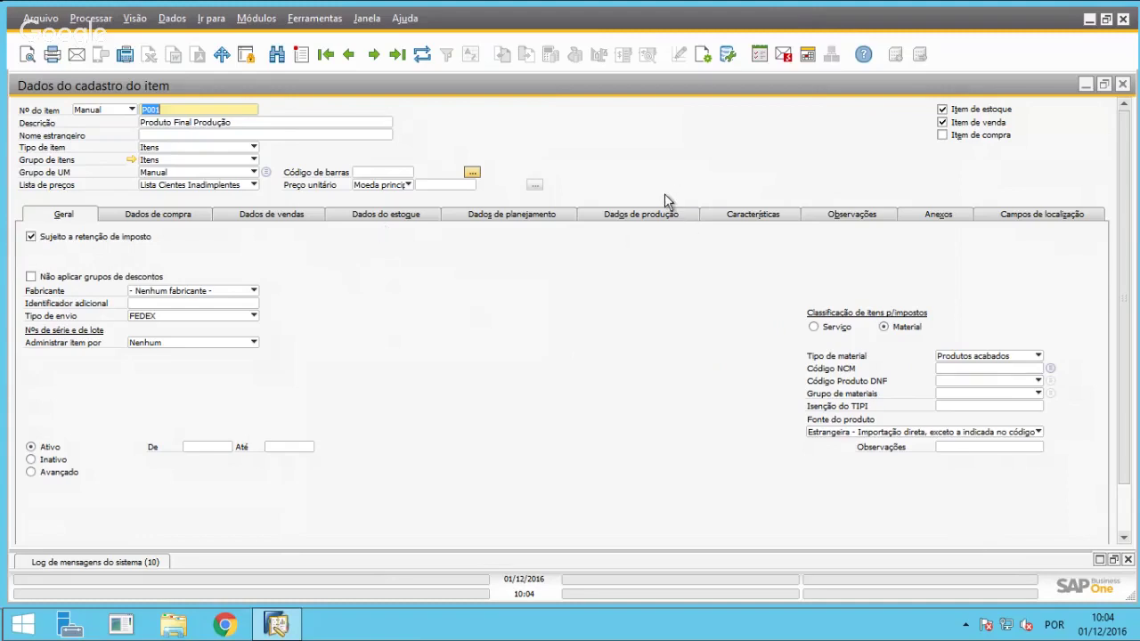
pyautogui.click(419, 215)
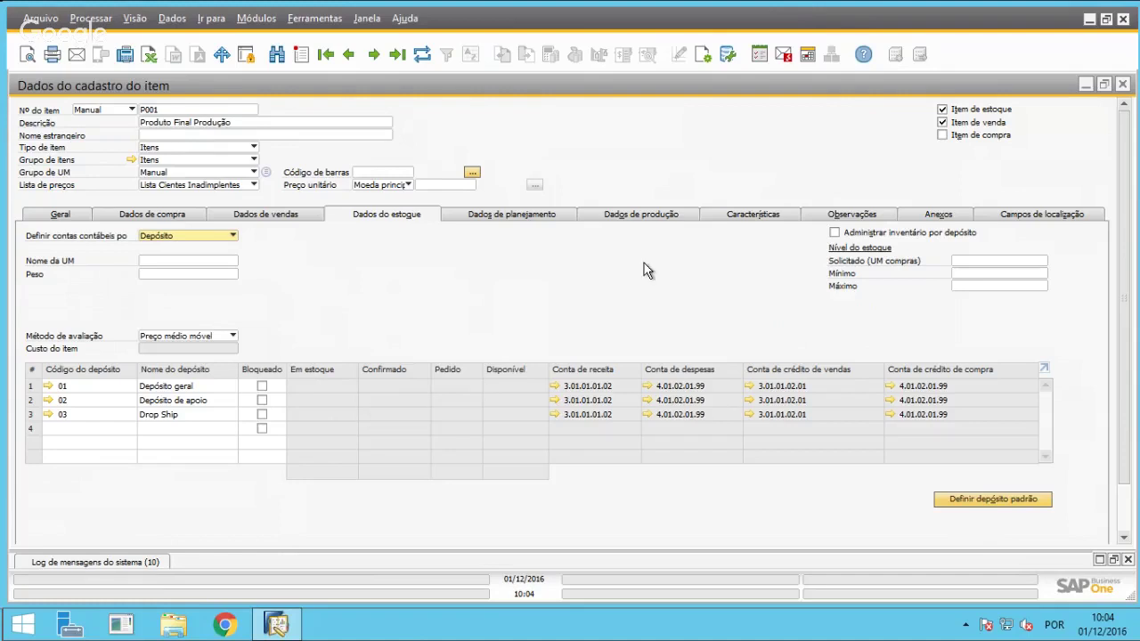
pyautogui.click(1122, 86)
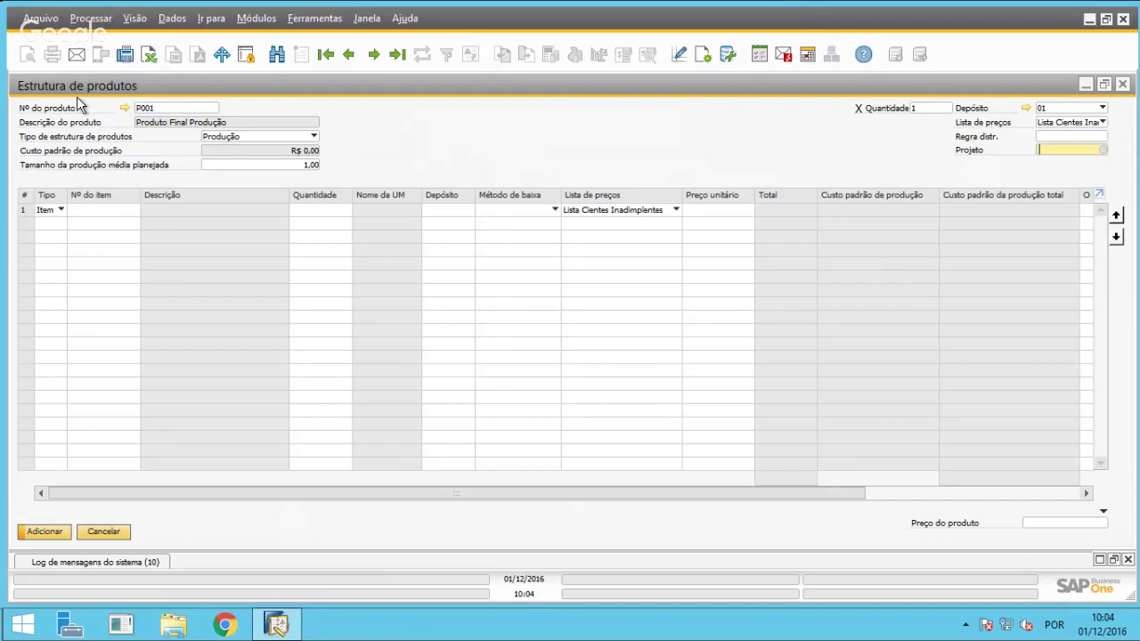
# Add MAT1 (Matéria Prima 01) as the first component of P001 with a quantity of 1.
pyautogui.click(90, 212)
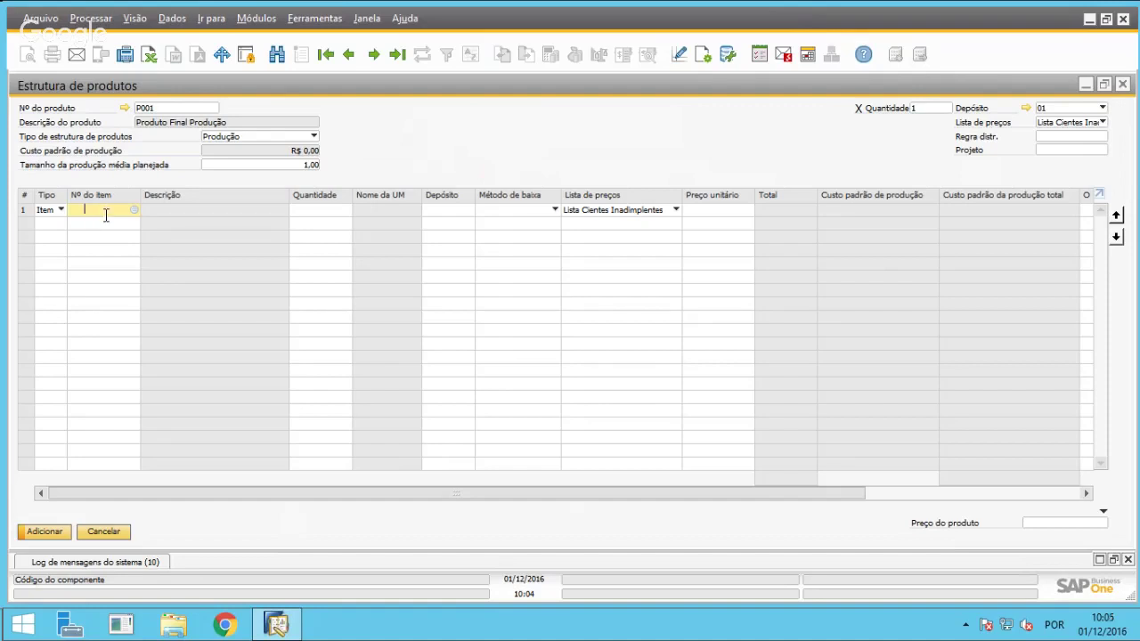
pyautogui.write('m')
pyautogui.press('Tab')
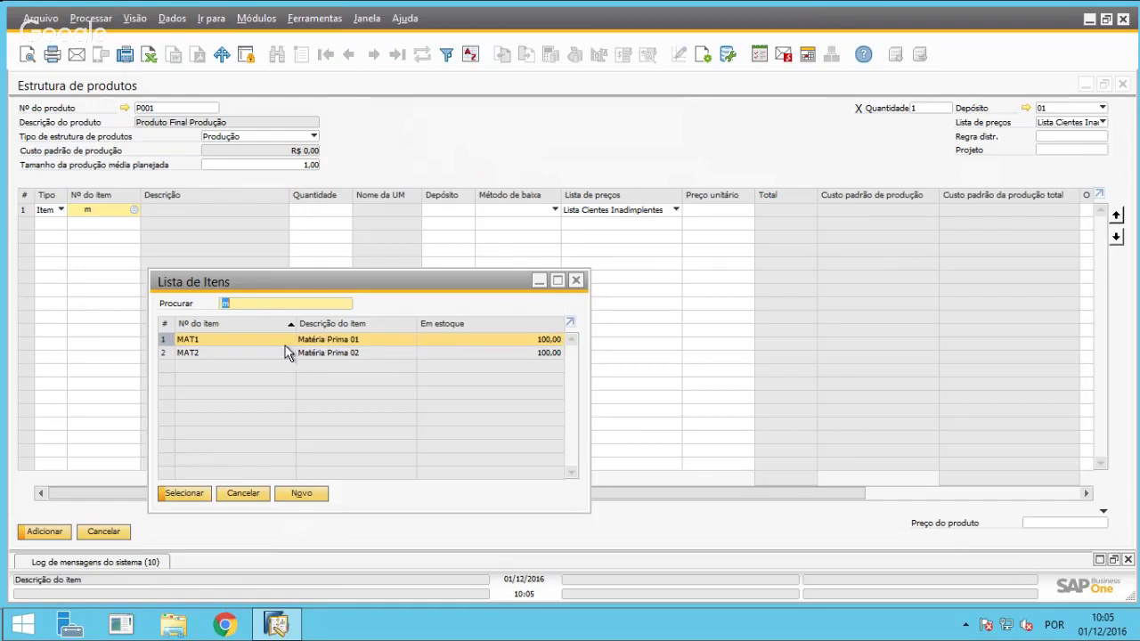
pyautogui.doubleClick(238, 339)
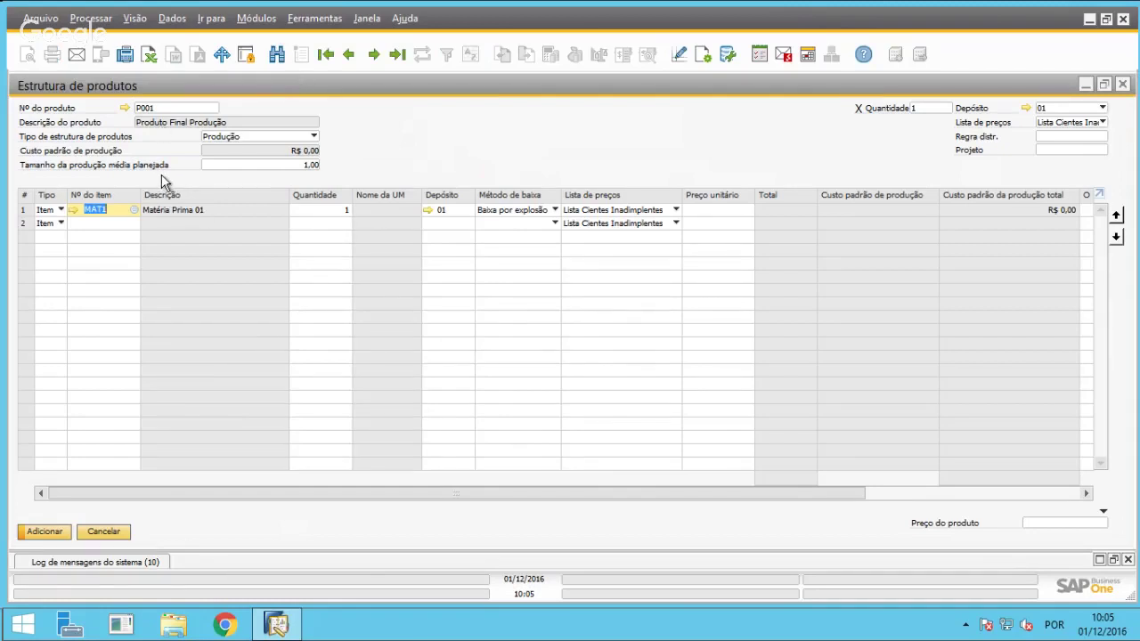
pyautogui.click(330, 212)
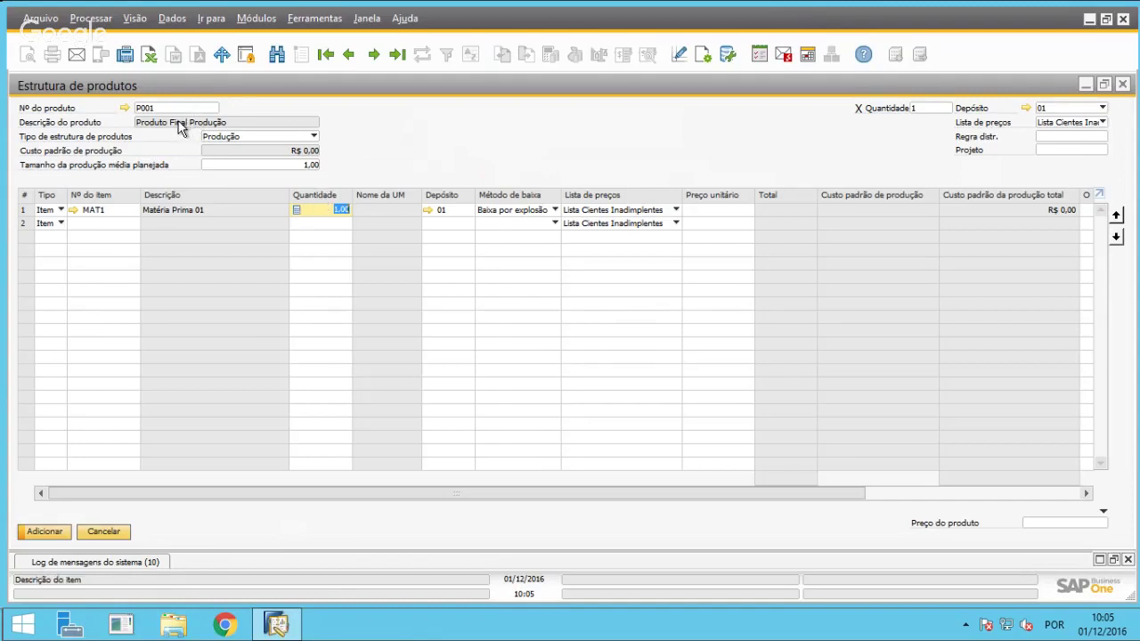
# Add MAT2 (Matéria Prima 02) as the second component of P001 with a quantity of 2.
pyautogui.click(118, 221)
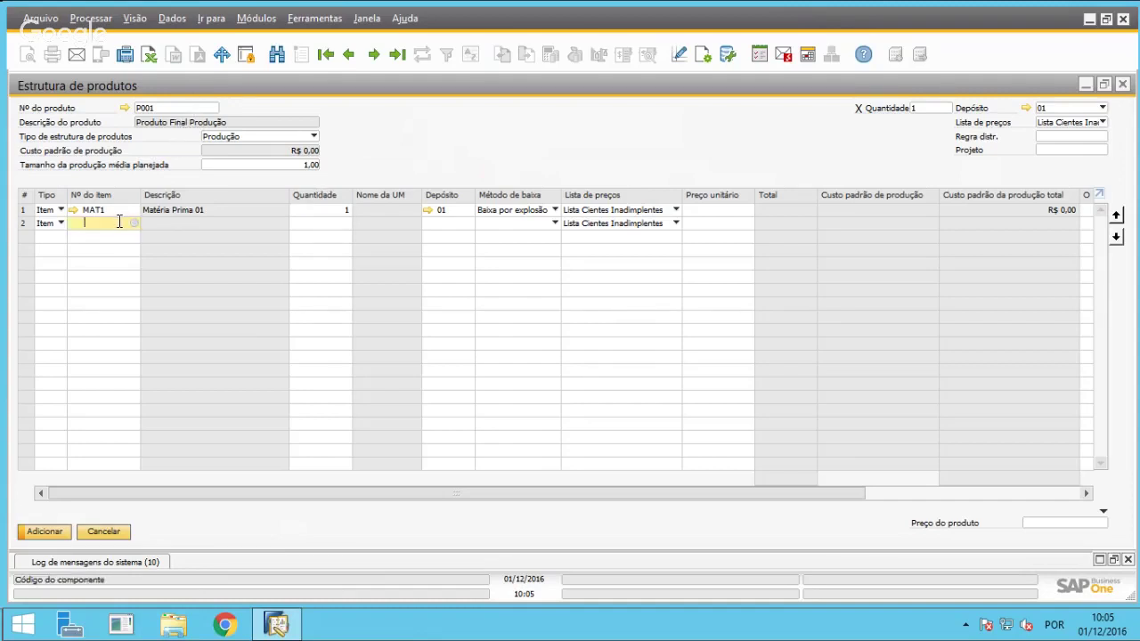
pyautogui.write('m')
pyautogui.press('Tab')
pyautogui.click(221, 353)
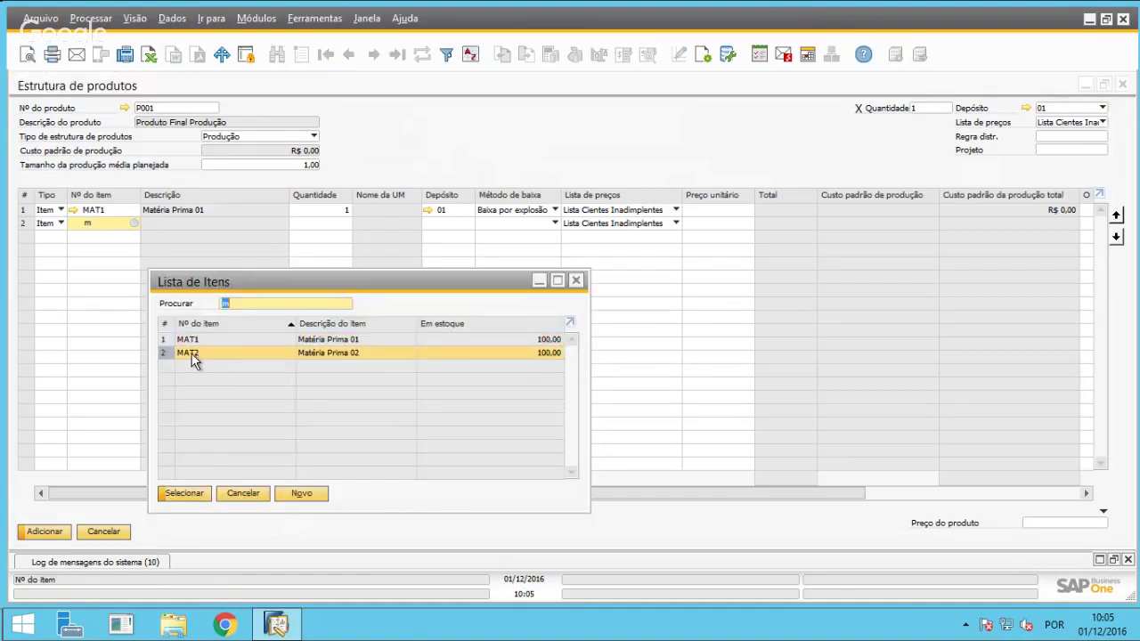
pyautogui.doubleClick(196, 353)
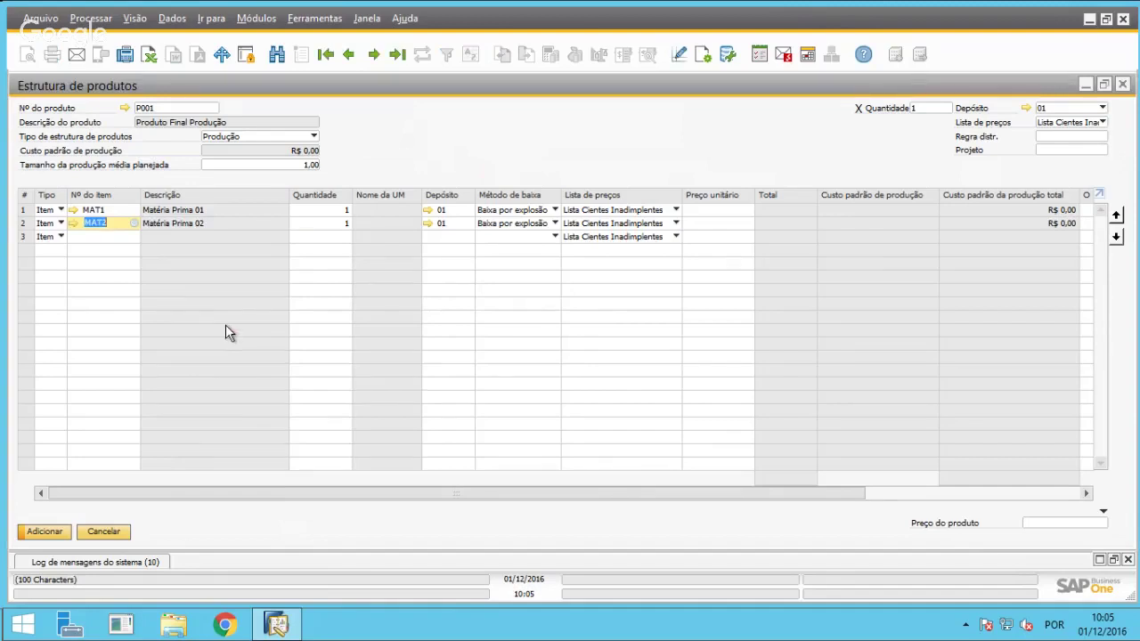
pyautogui.press('Tab')
pyautogui.write('2')
pyautogui.press('Tab')
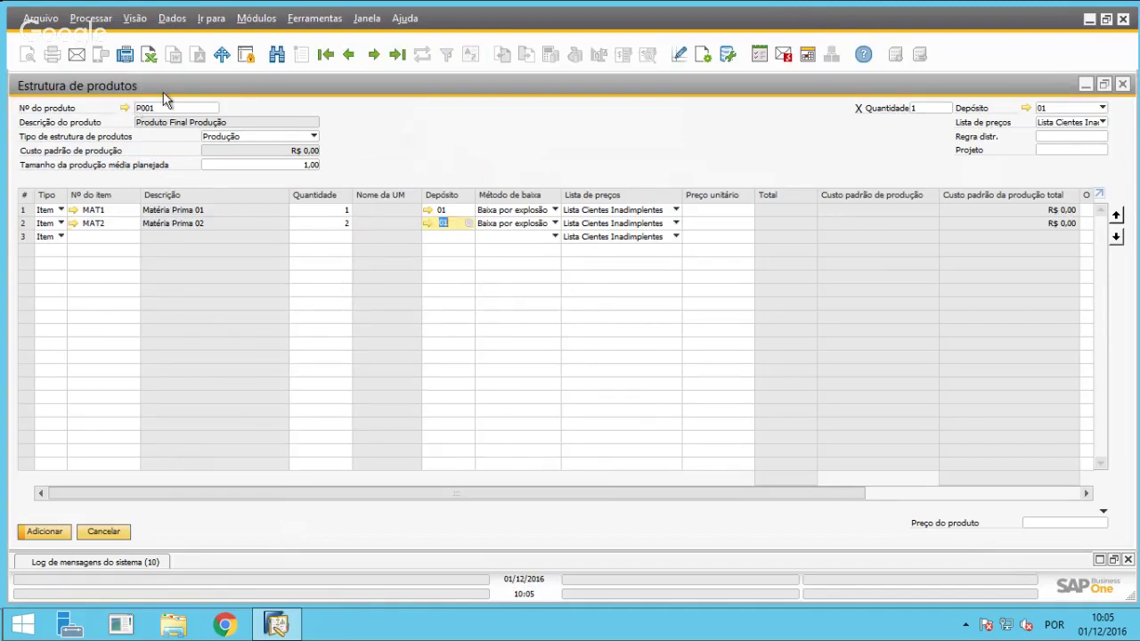
# Review the quantities of MAT1 and MAT2 and the warehouse assigned to MAT2.
pyautogui.click(340, 211)
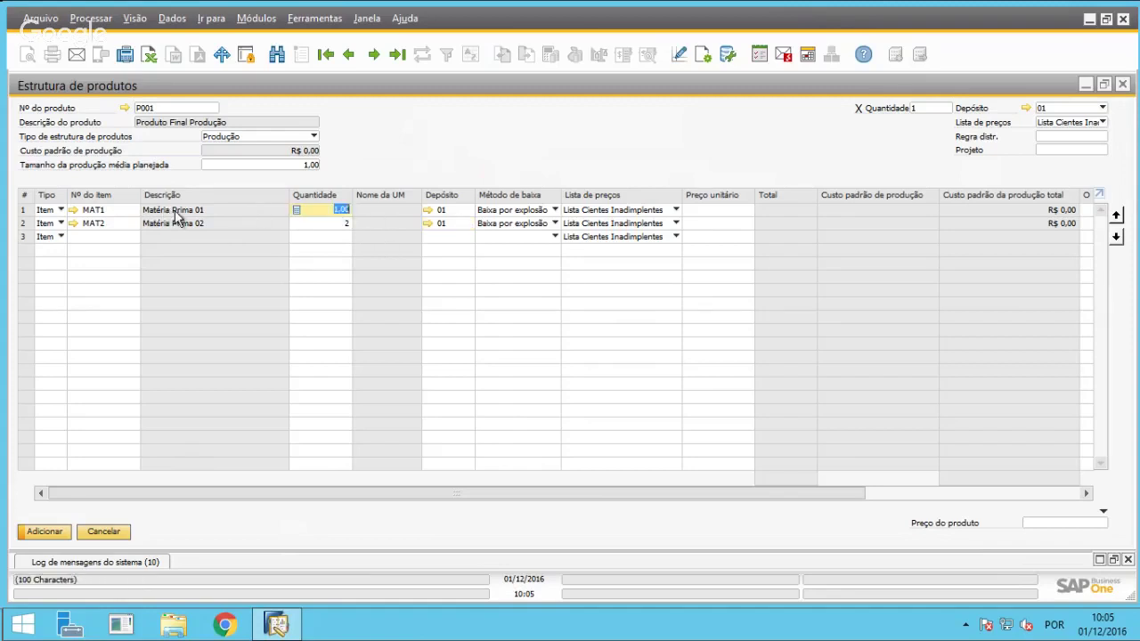
pyautogui.press('Tab')
pyautogui.click(321, 223)
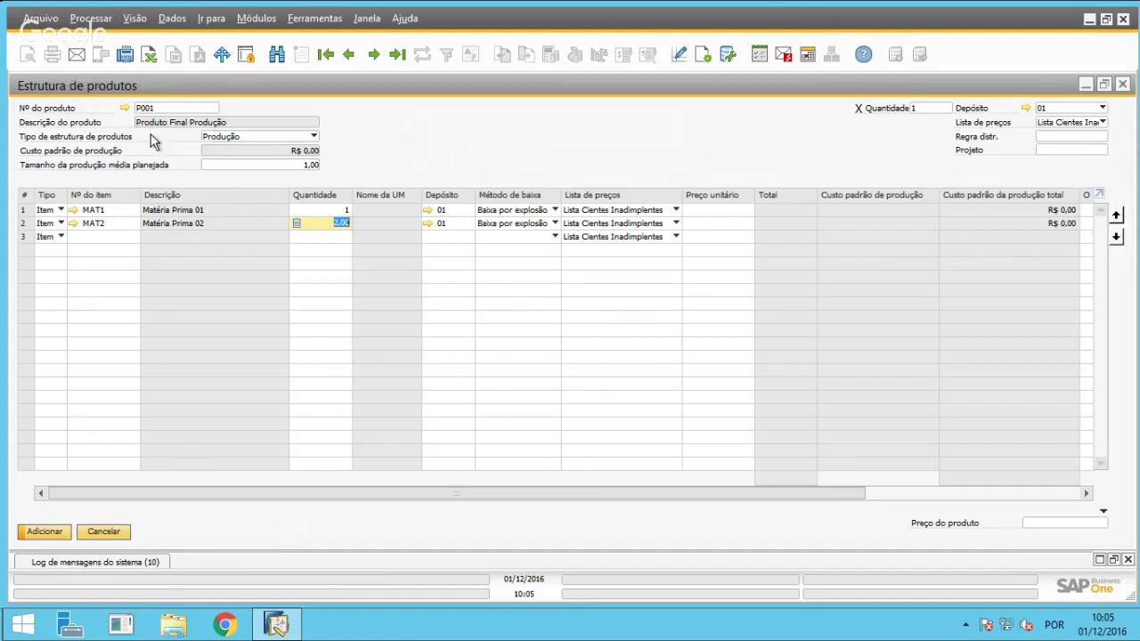
pyautogui.click(442, 224)
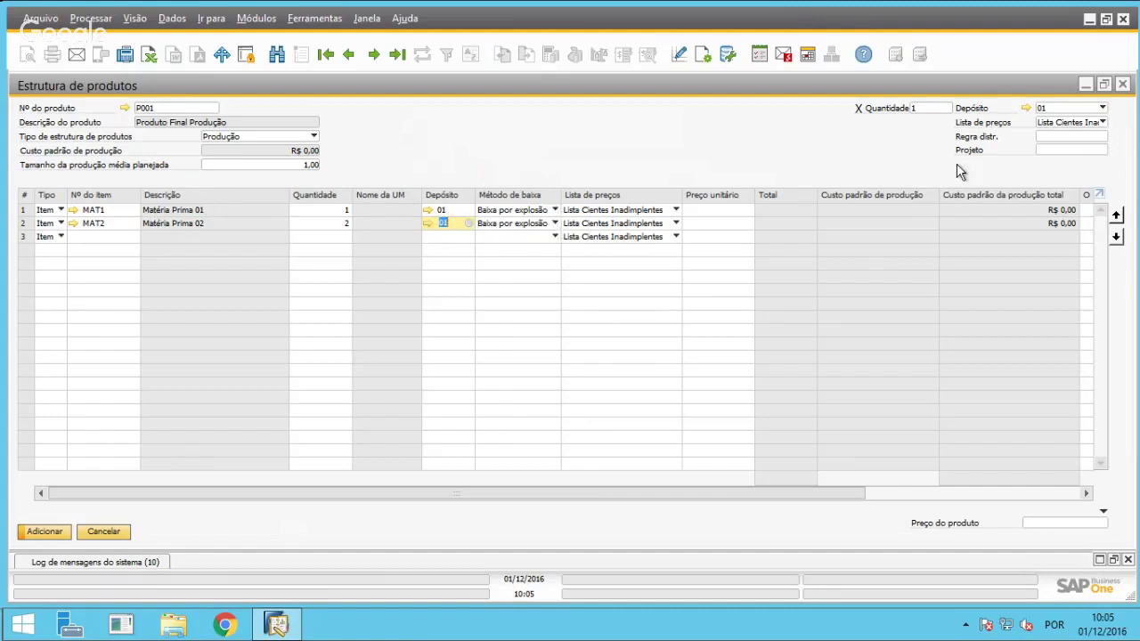
# Examine the issue method options available for the MAT1 component, keeping Baixa por explosão.
pyautogui.click(509, 213)
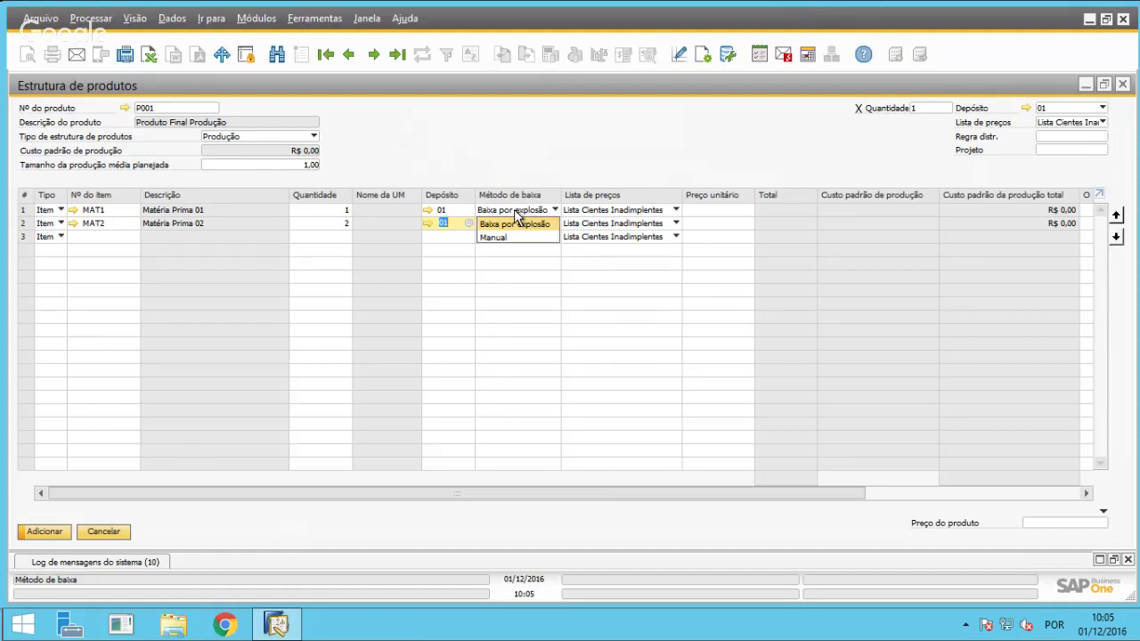
pyautogui.click(521, 224)
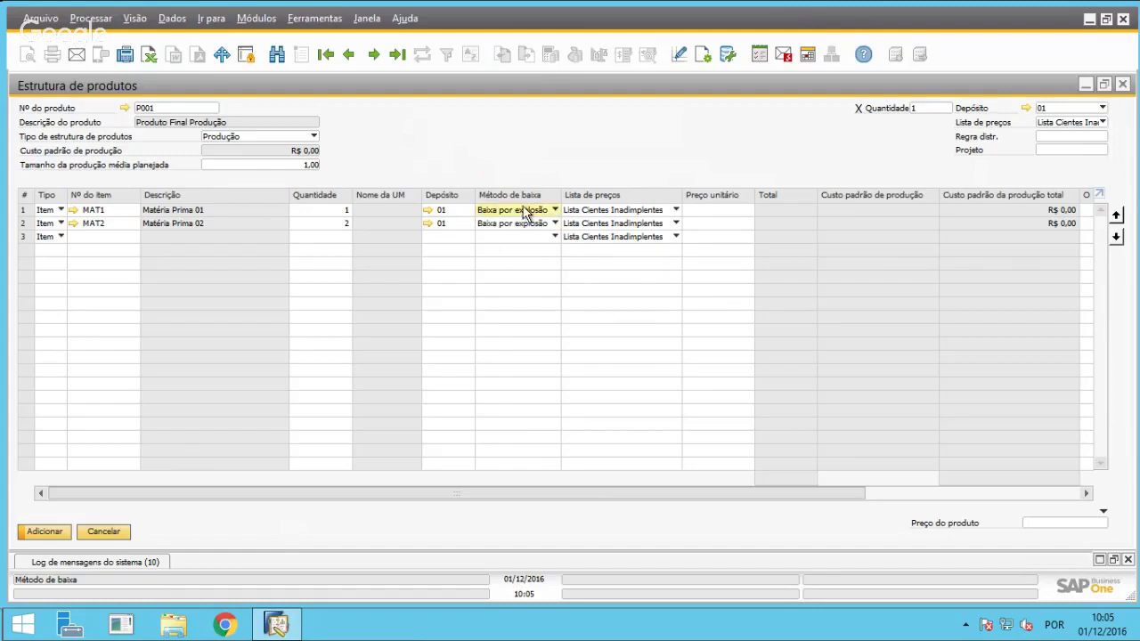
pyautogui.click(531, 214)
pyautogui.click(533, 223)
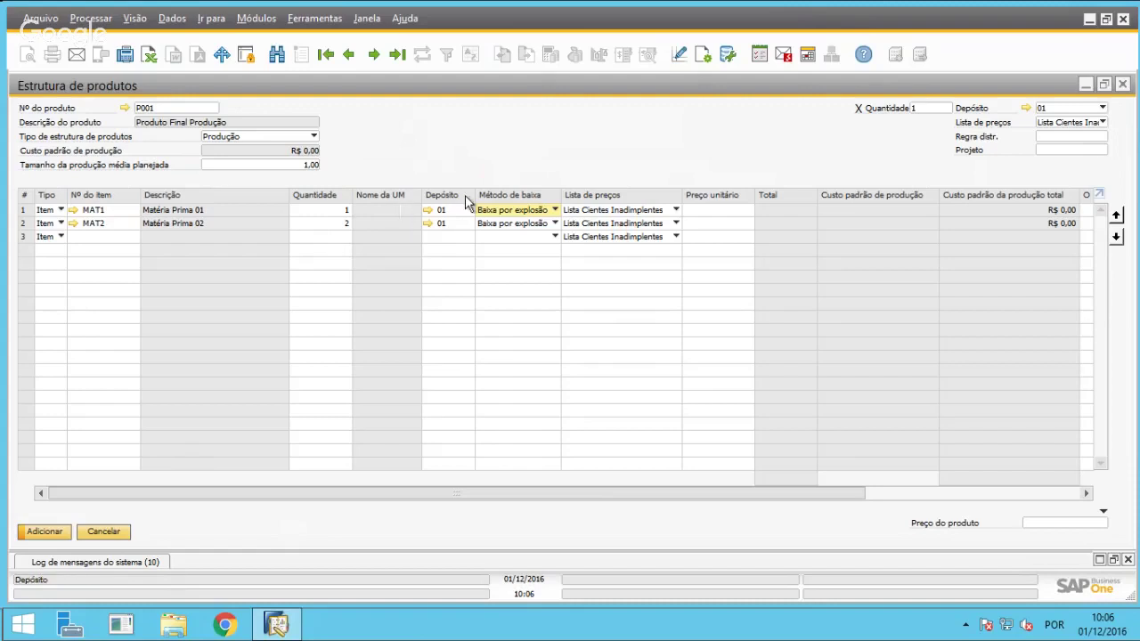
pyautogui.click(510, 224)
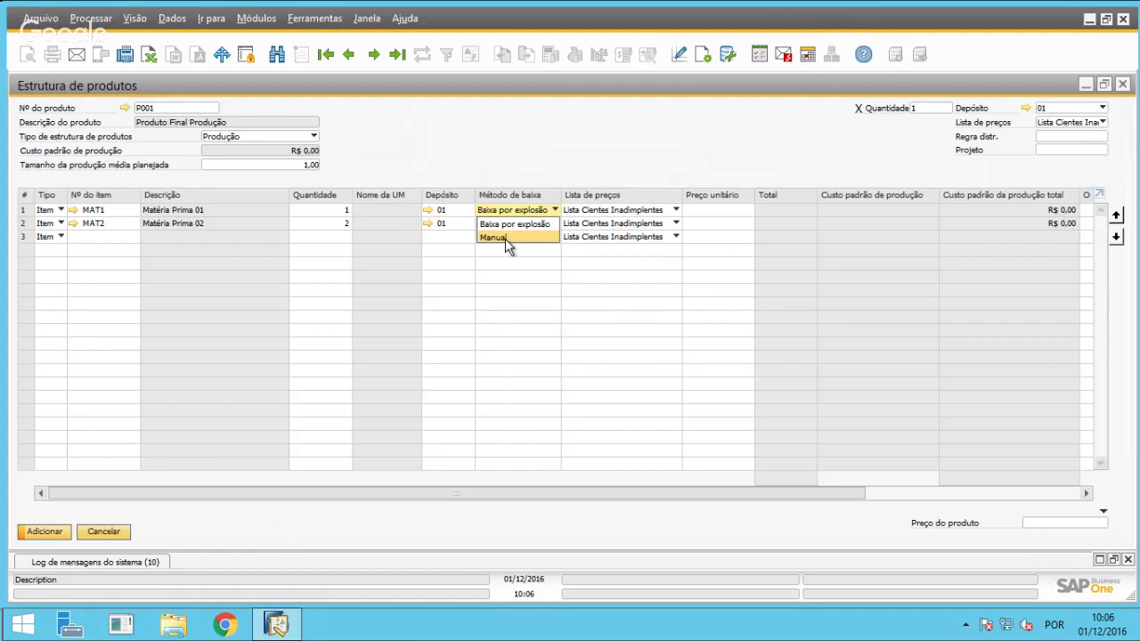
pyautogui.click(515, 150)
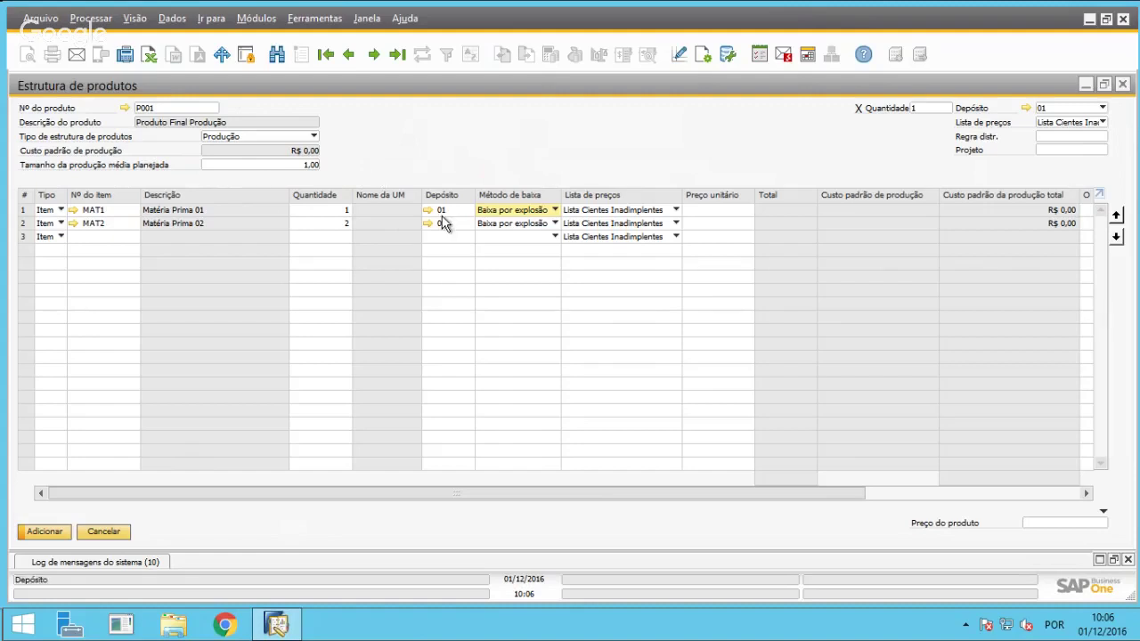
# Review the details of warehouse 01, the issue methods of both components and the structure's price list setting.
pyautogui.moveTo(459, 209)
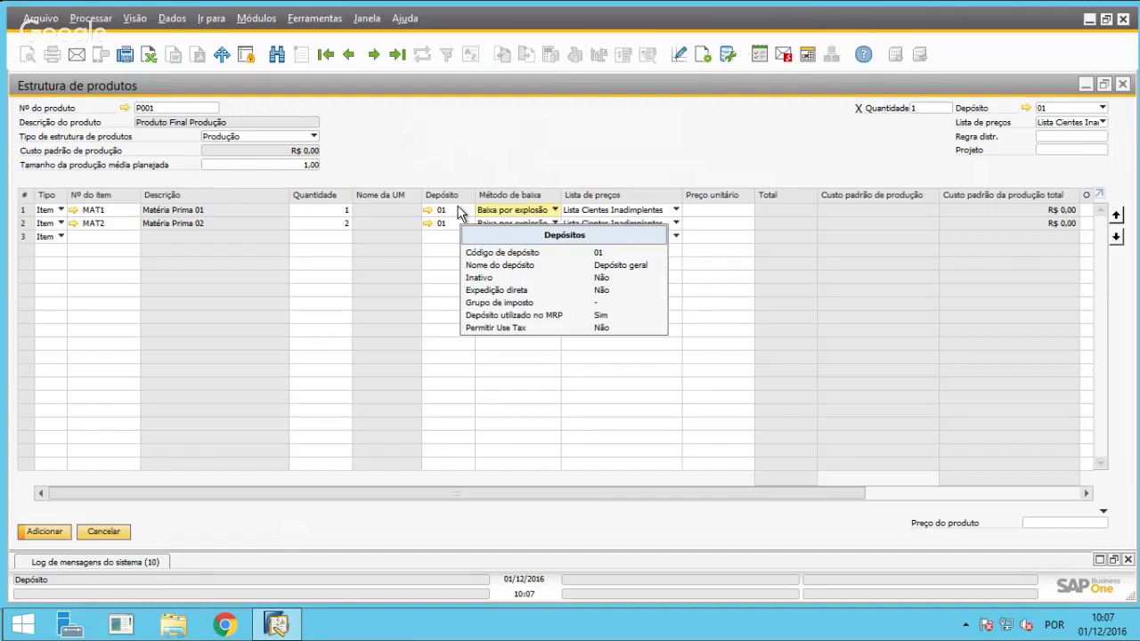
pyautogui.moveTo(702, 7)
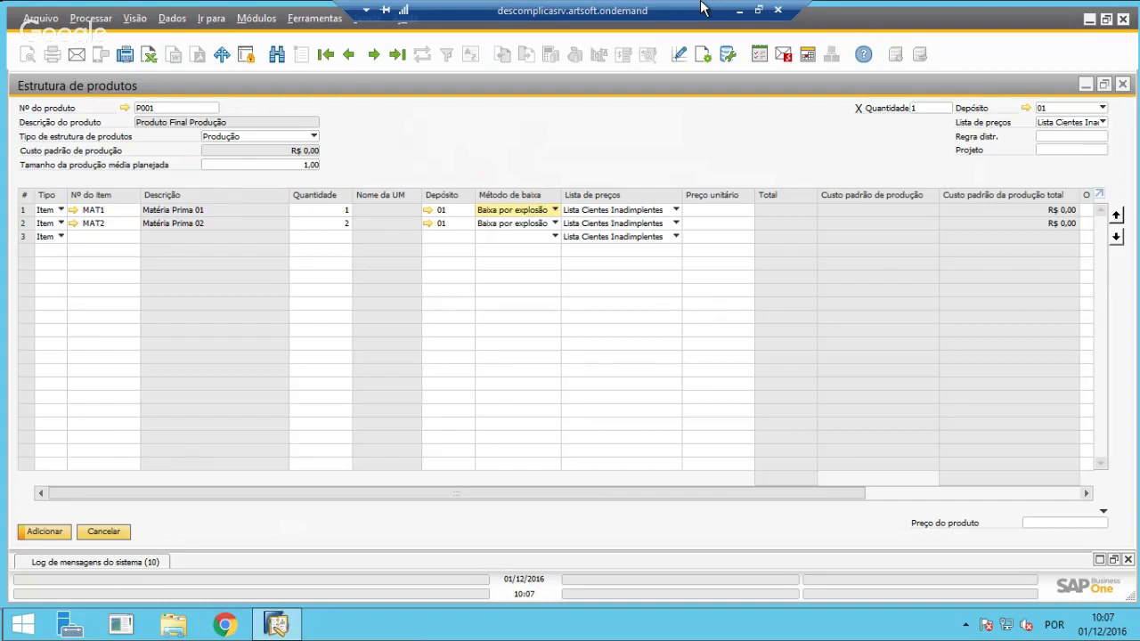
pyautogui.click(540, 224)
pyautogui.click(540, 224)
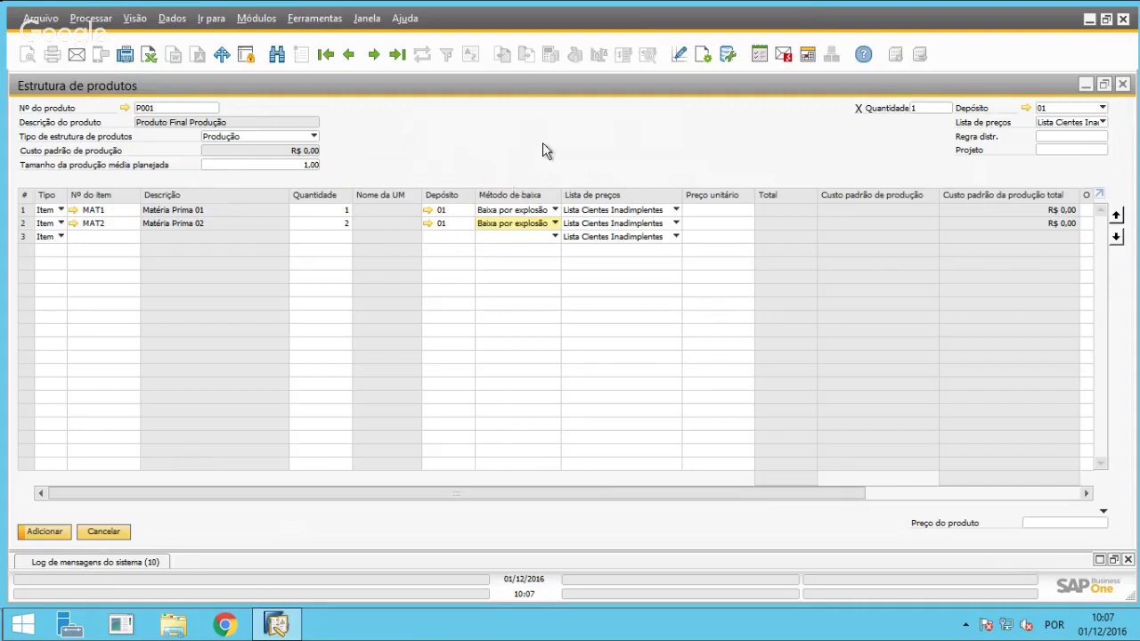
pyautogui.click(519, 211)
pyautogui.click(514, 227)
pyautogui.click(515, 234)
pyautogui.click(1068, 130)
pyautogui.click(1067, 137)
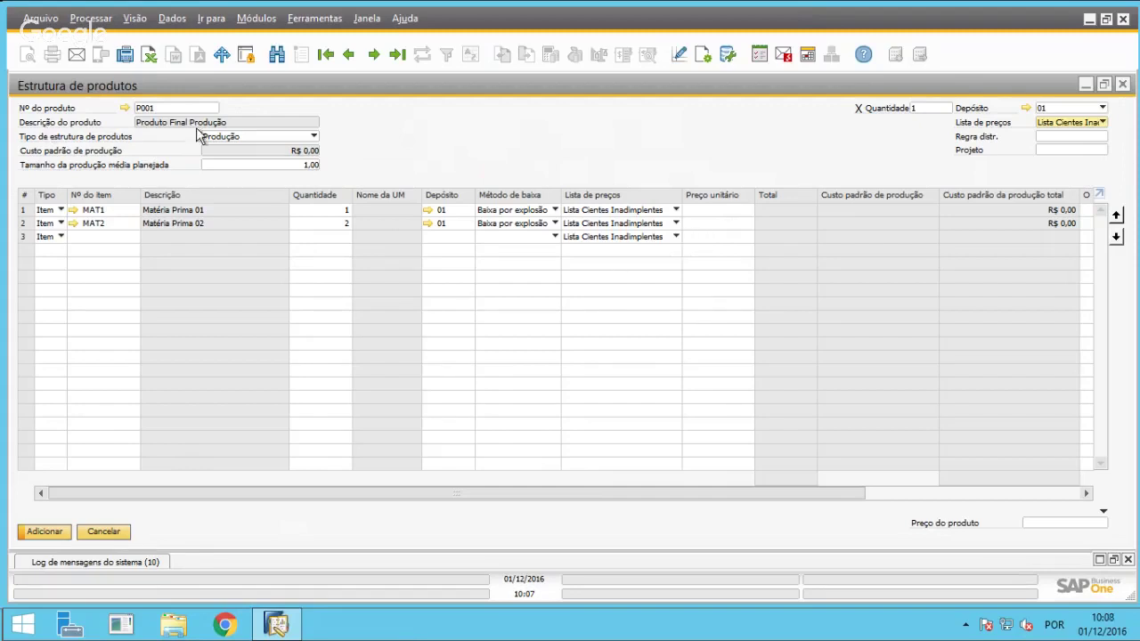
# Set the structure's price list to Último preço de compra and apply it to the MAT1 and MAT2 lines too.
pyautogui.click(1044, 122)
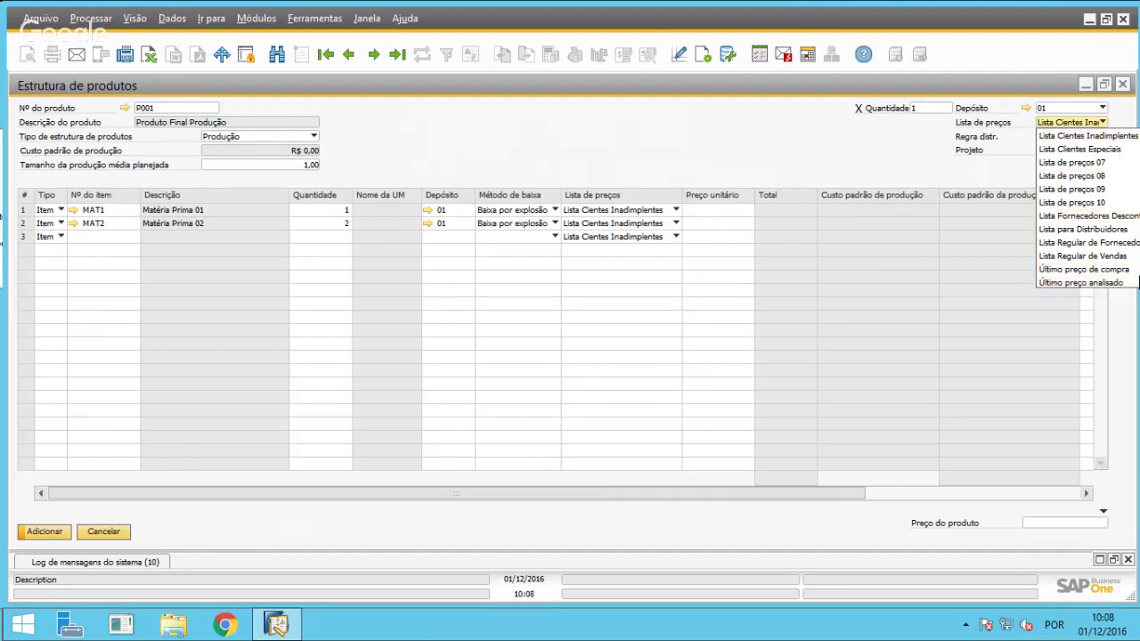
pyautogui.click(1060, 271)
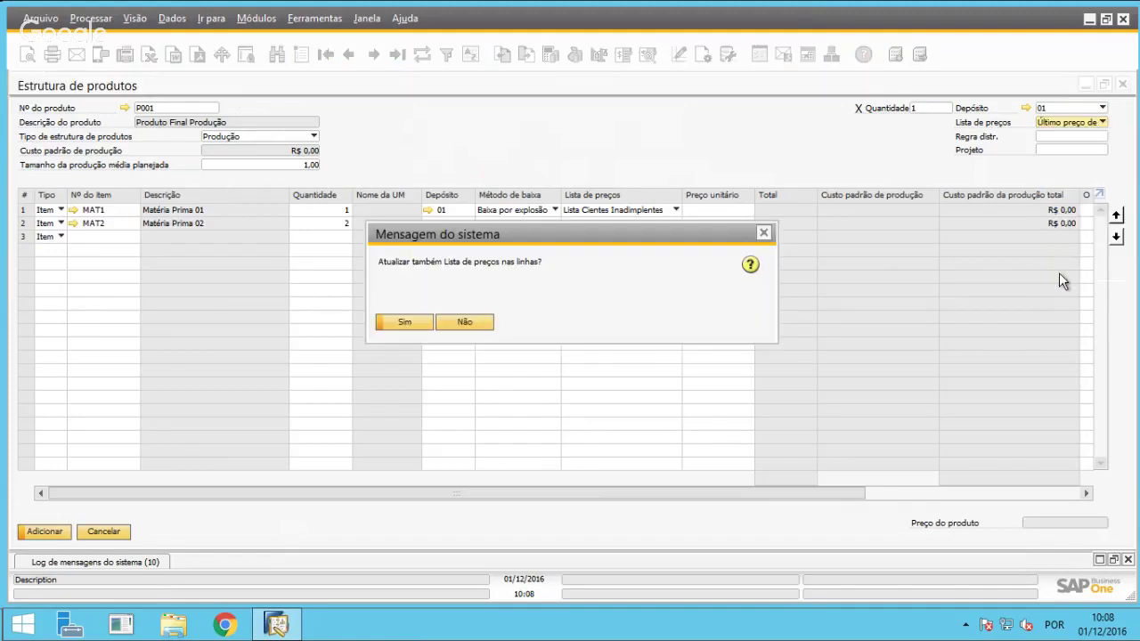
pyautogui.click(413, 322)
pyautogui.click(1071, 126)
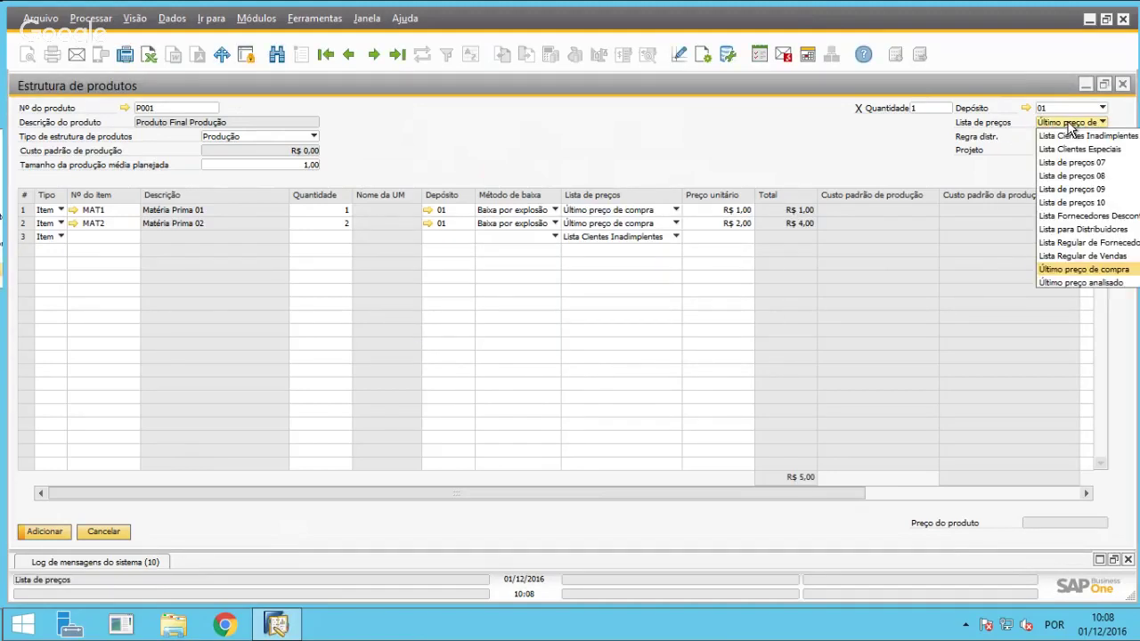
pyautogui.click(1072, 126)
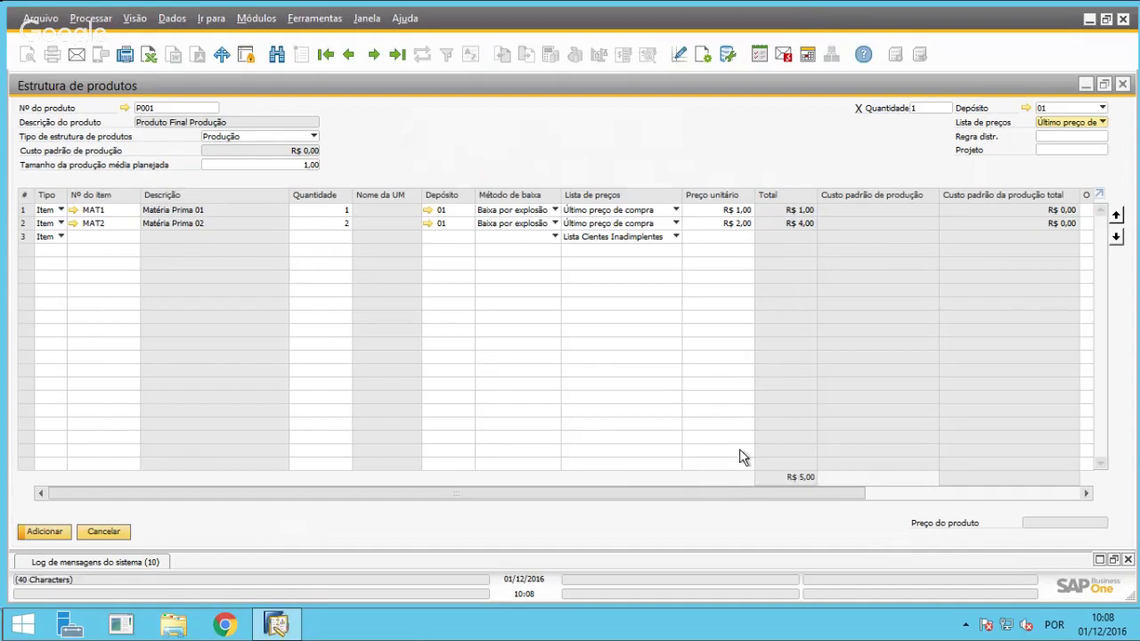
# Check the component quantities and MAT1's unit price, and add the P001 product structure to the system.
pyautogui.click(321, 211)
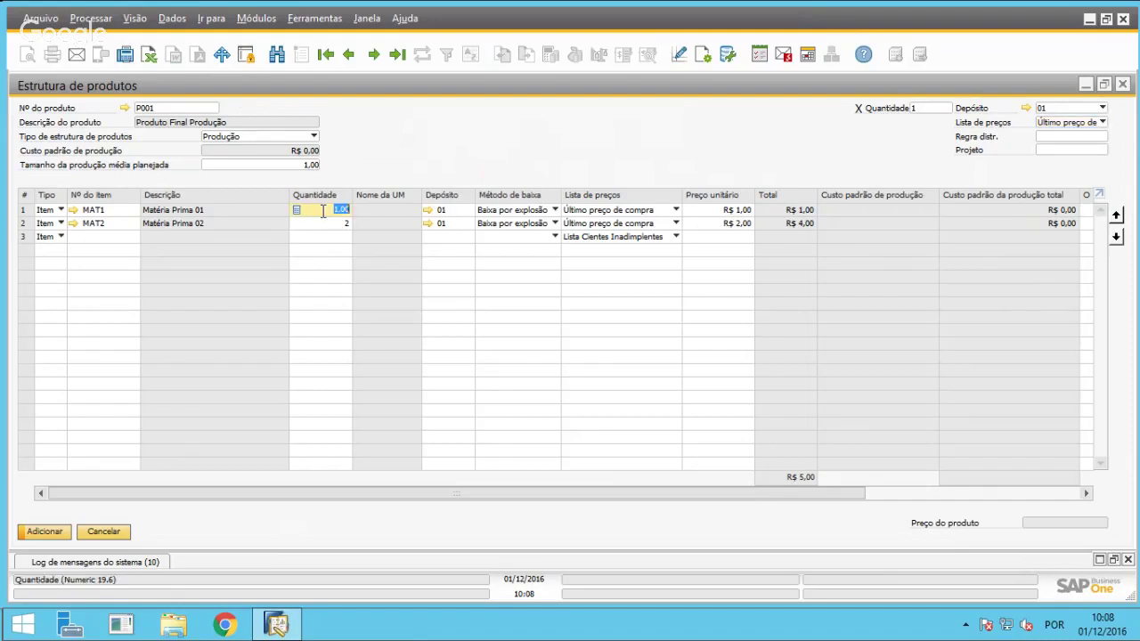
pyautogui.click(729, 211)
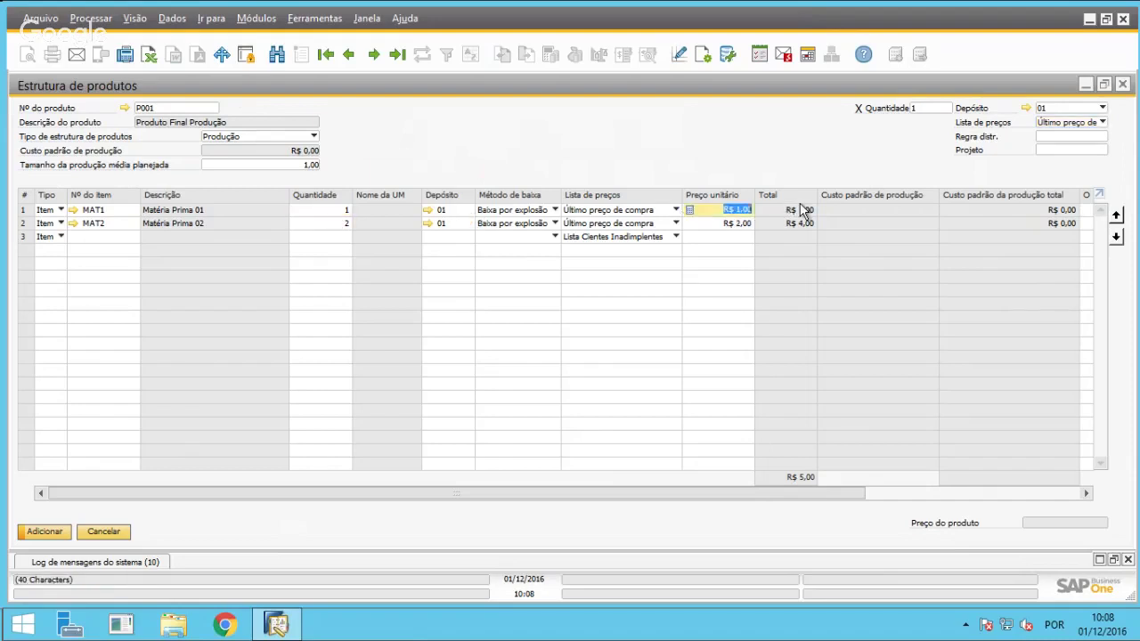
pyautogui.click(326, 237)
pyautogui.click(324, 224)
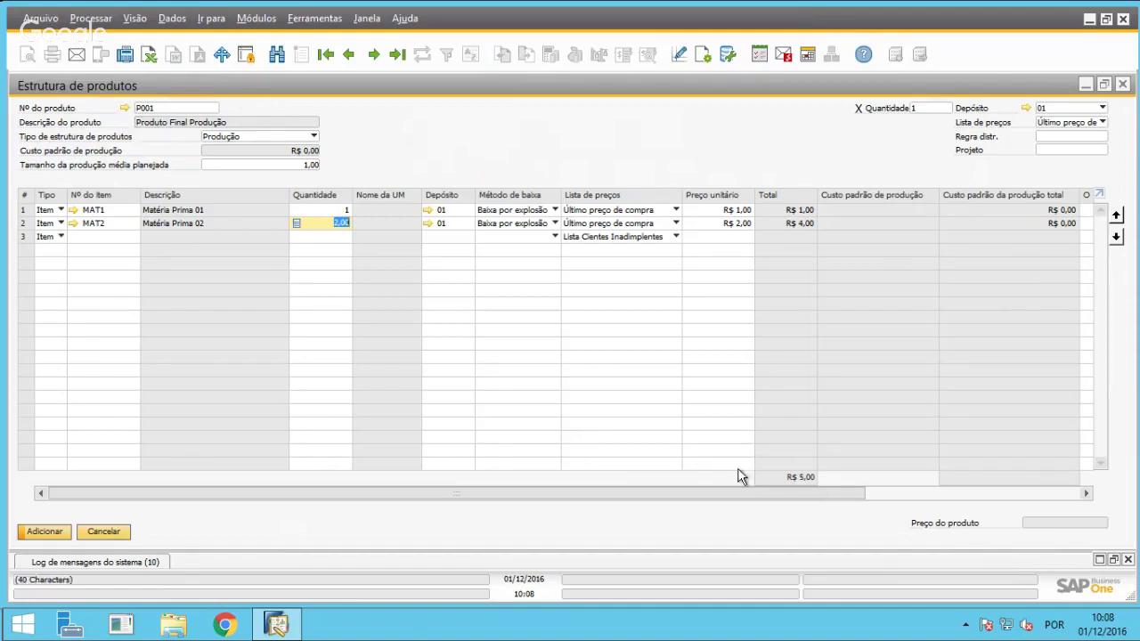
pyautogui.click(48, 534)
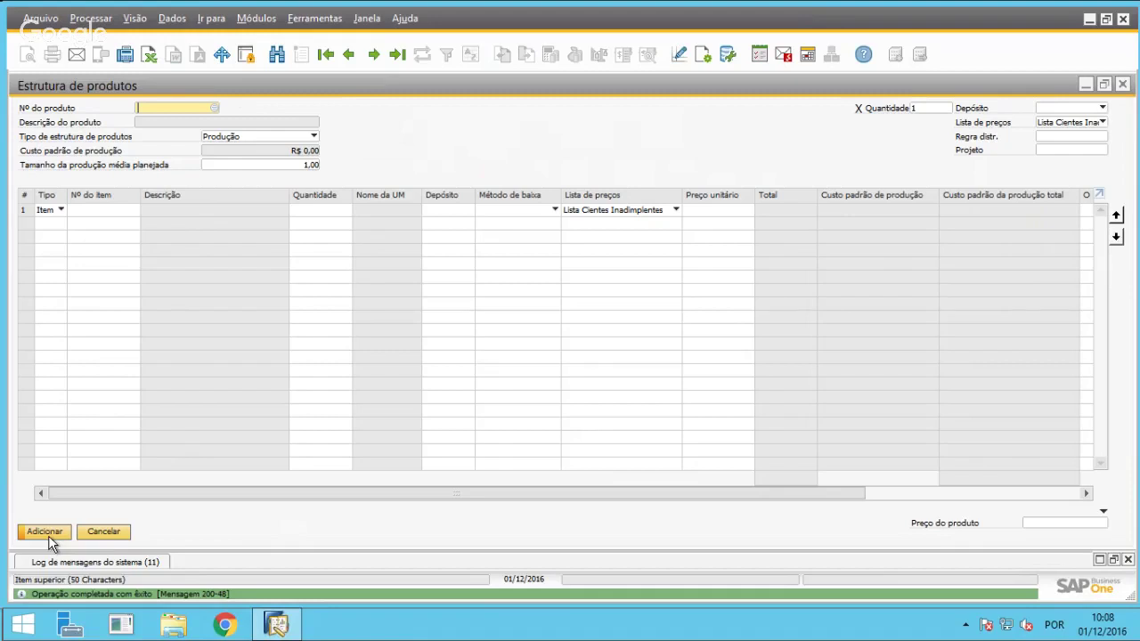
# Search all product structures with *, open Produto Final Produção to review it, and close the structure.
pyautogui.click(392, 62)
pyautogui.click(277, 54)
pyautogui.write('*')
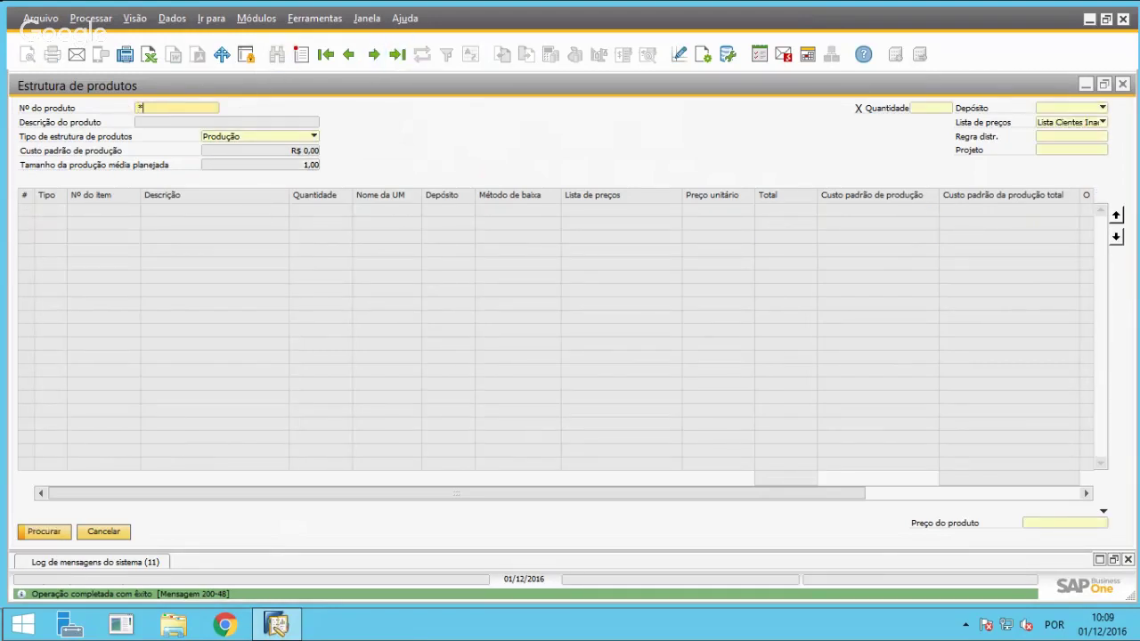
pyautogui.press('Return')
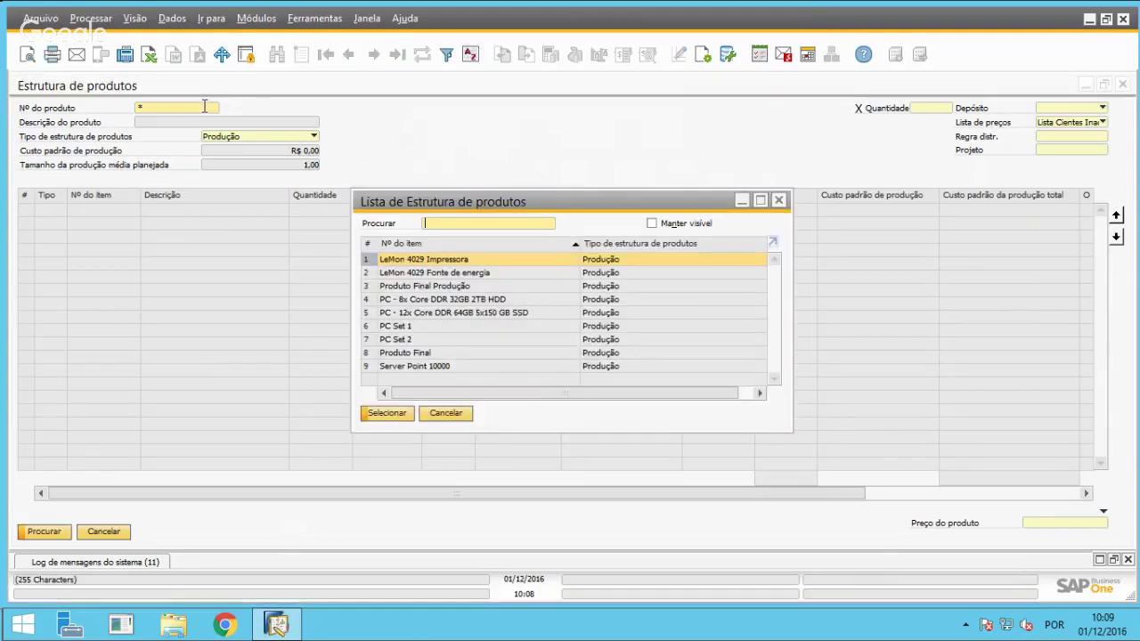
pyautogui.doubleClick(419, 288)
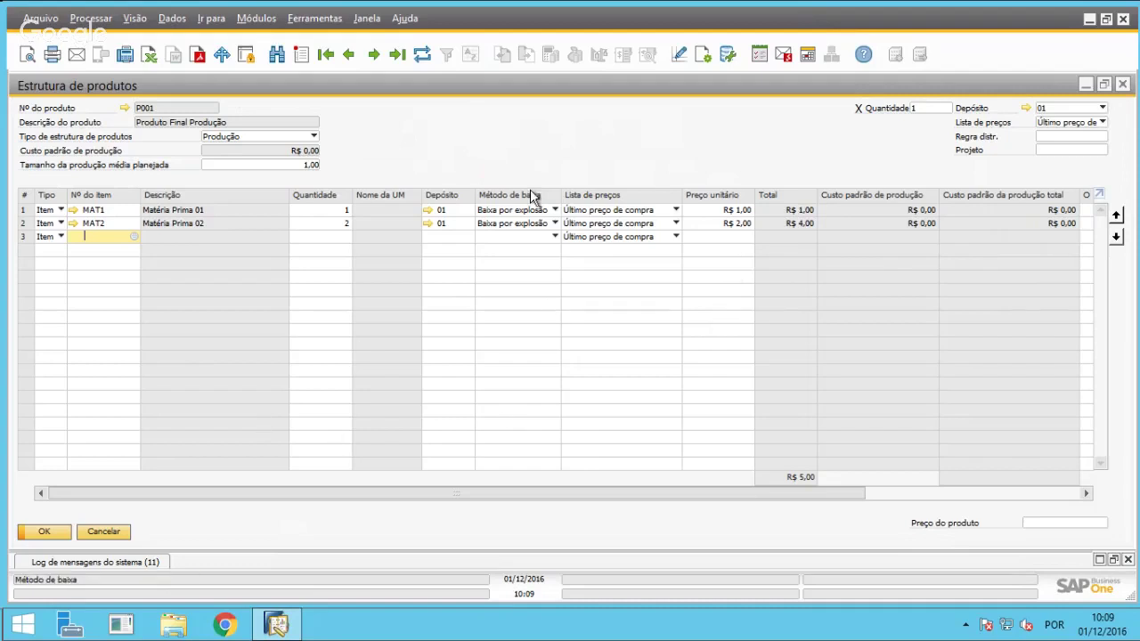
pyautogui.click(61, 534)
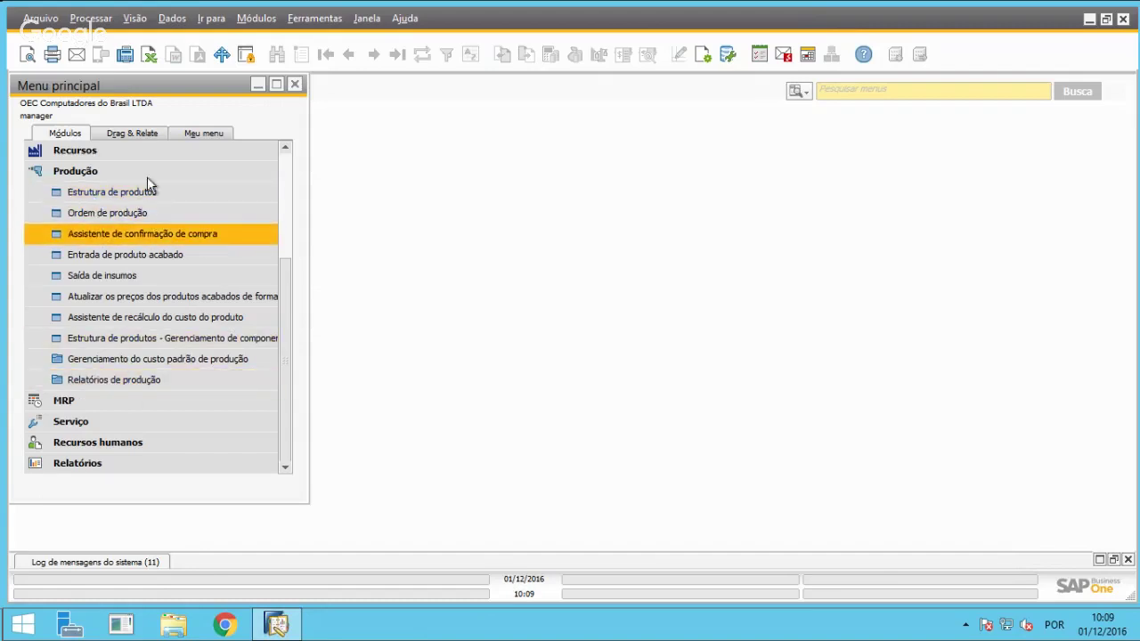
# Run the Relatório de estrutura de produtos for all groups and structure types, and maximize the report window.
pyautogui.click(163, 379)
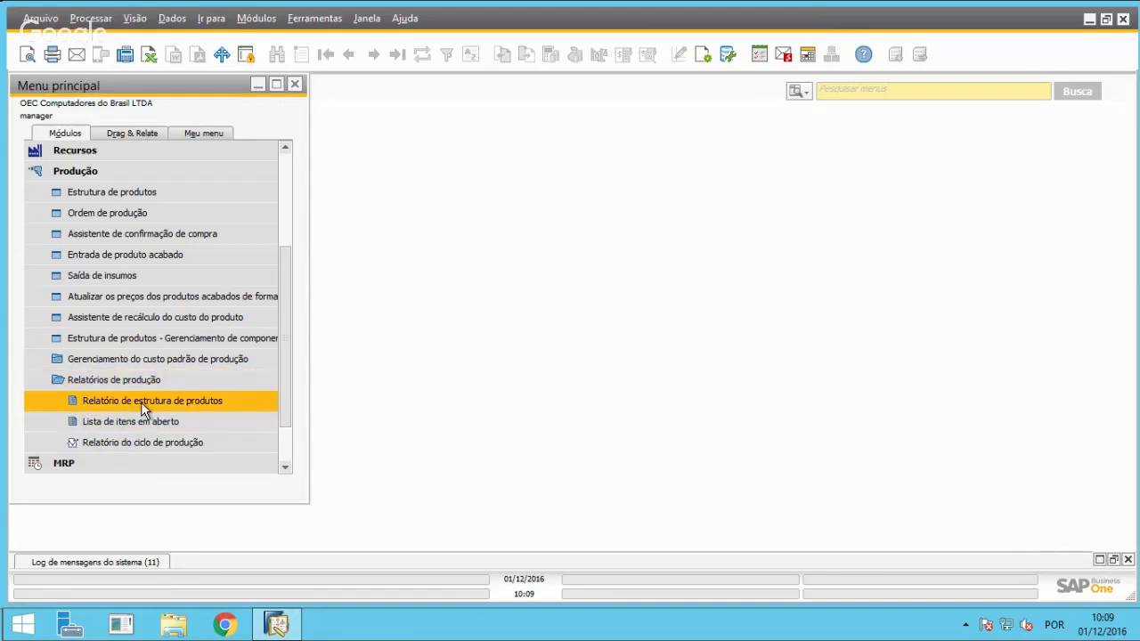
pyautogui.click(140, 402)
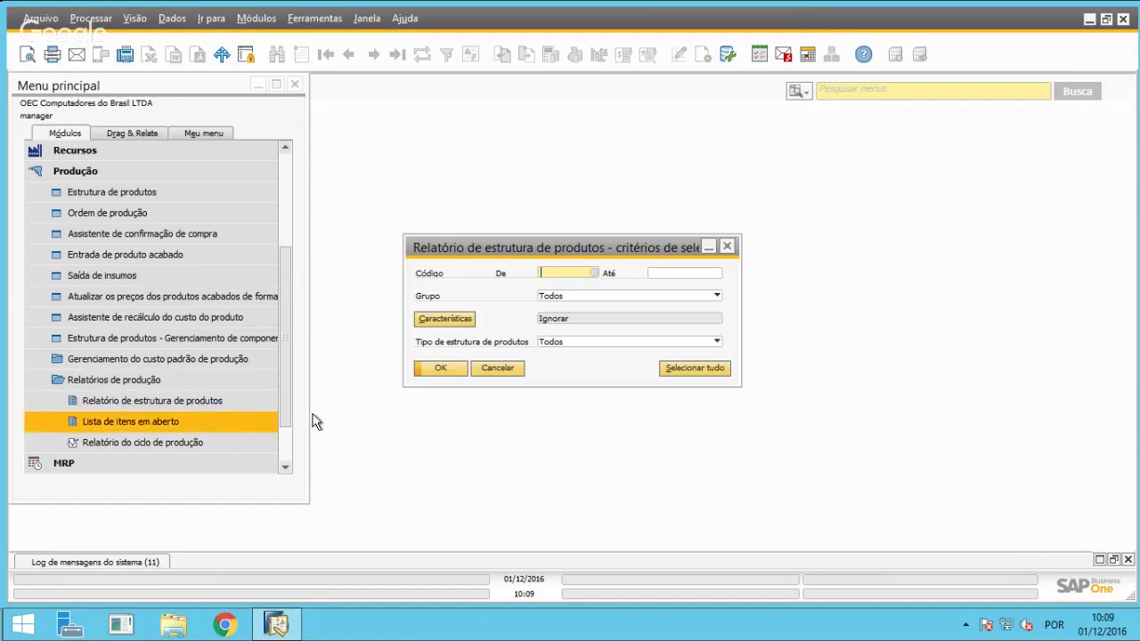
pyautogui.click(570, 299)
pyautogui.click(570, 296)
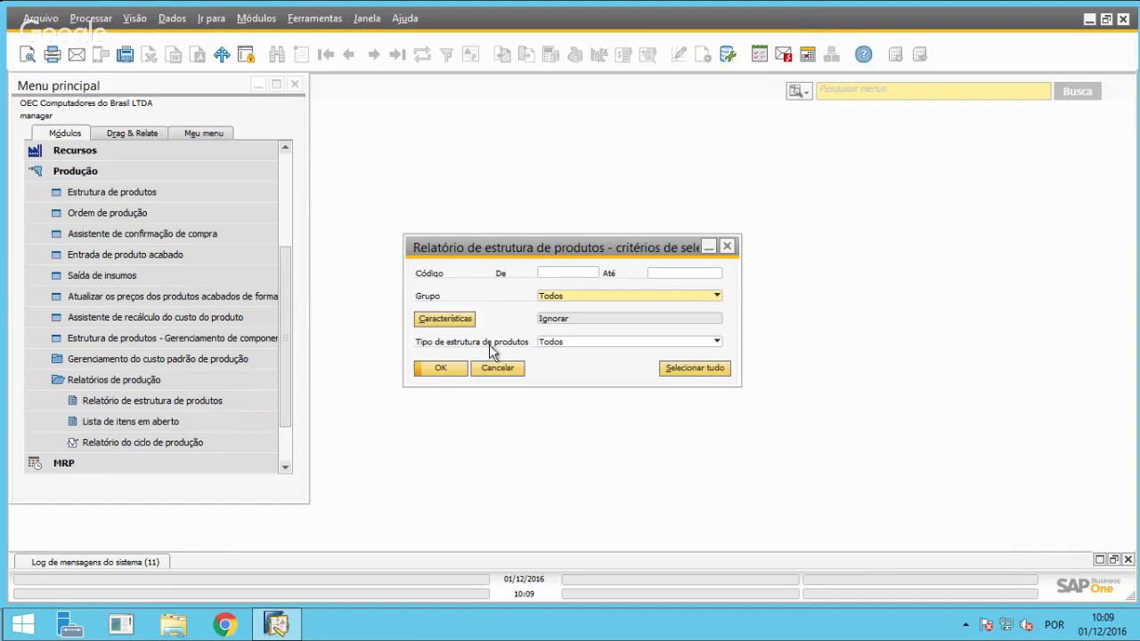
pyautogui.click(441, 369)
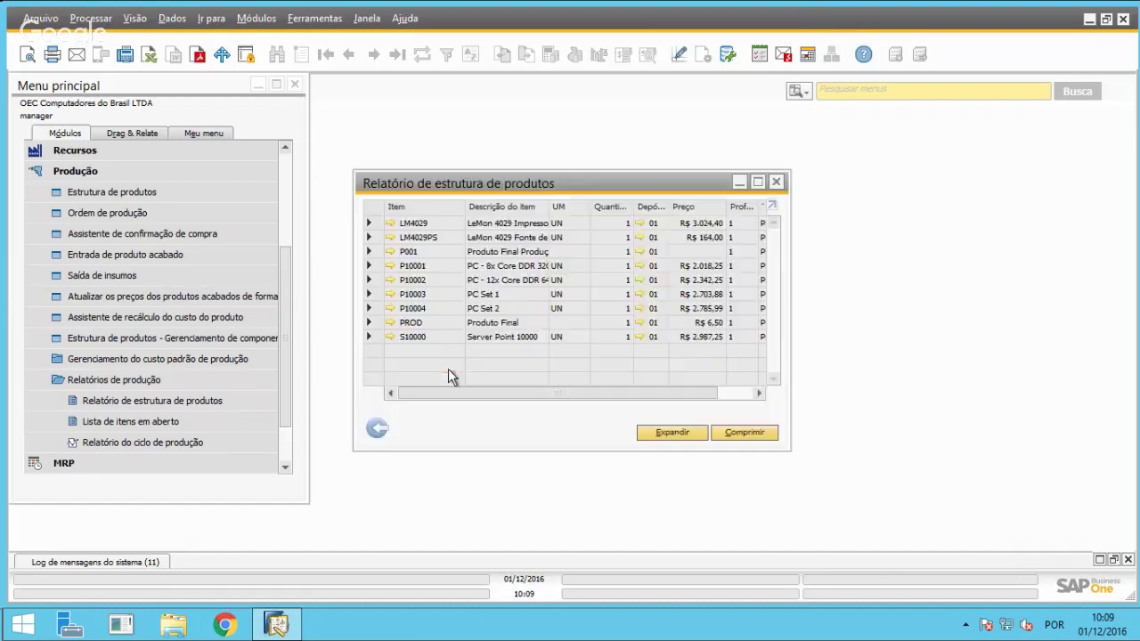
pyautogui.moveTo(457, 172); pyautogui.dragTo(383, 142)
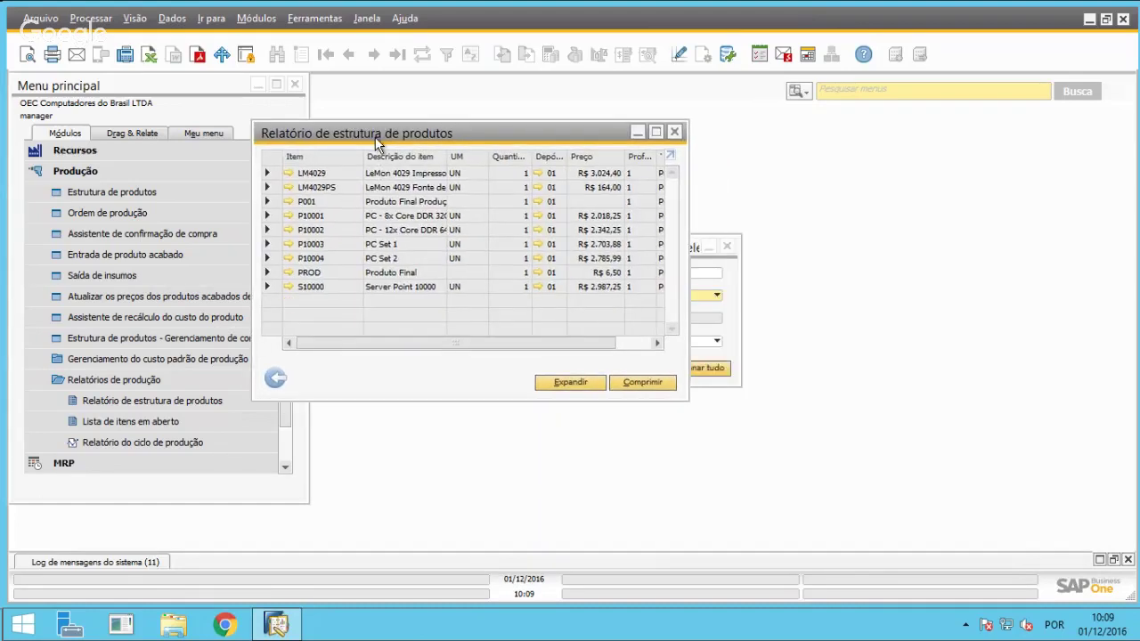
pyautogui.doubleClick(390, 138)
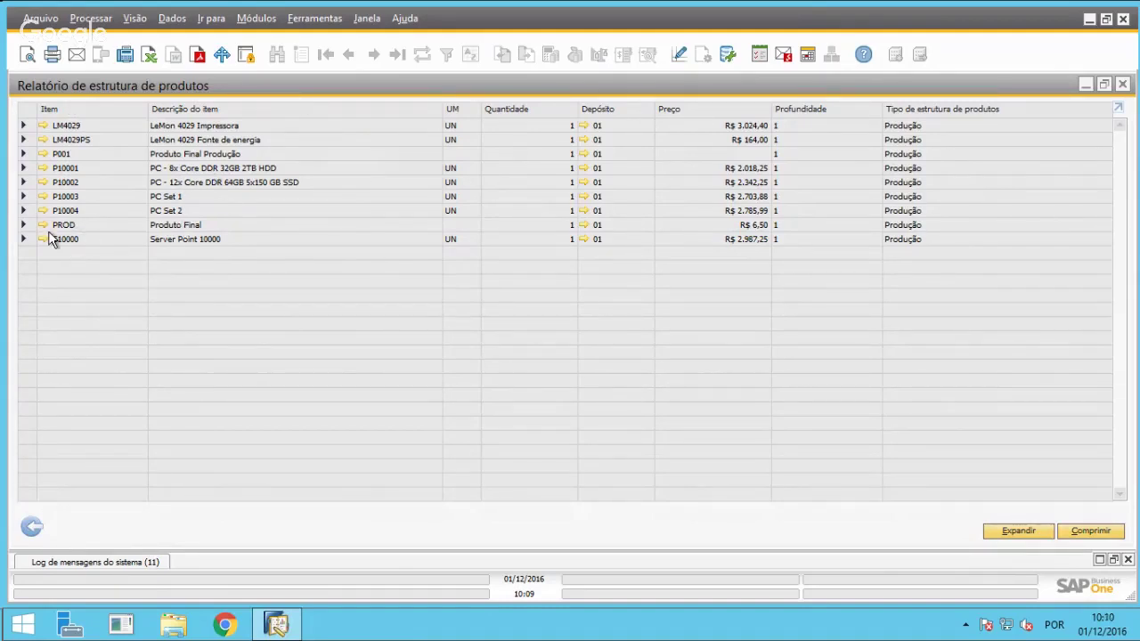
# Examine the report with all structures expanded and with only P001's components expanded, and close it along with its selection criteria.
pyautogui.click(1019, 531)
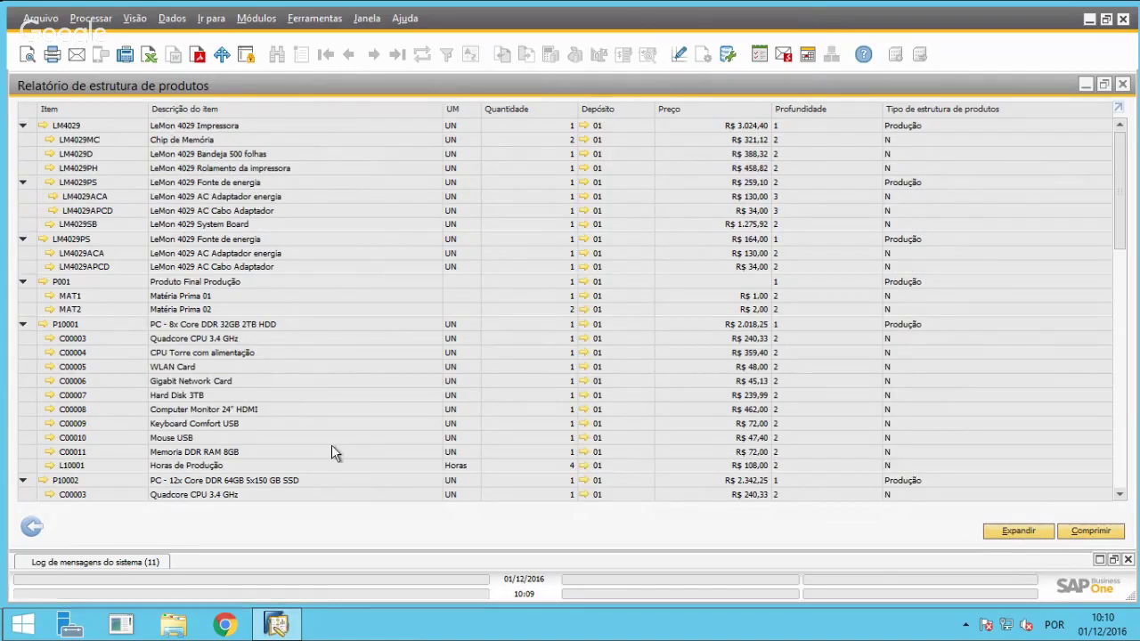
pyautogui.click(1092, 531)
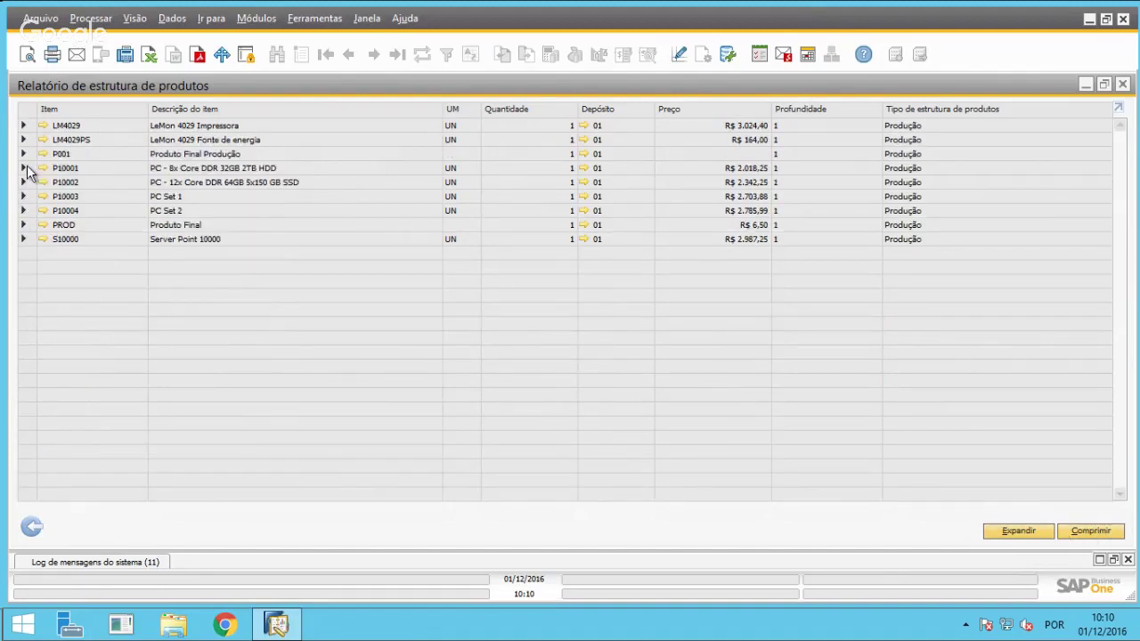
pyautogui.click(23, 154)
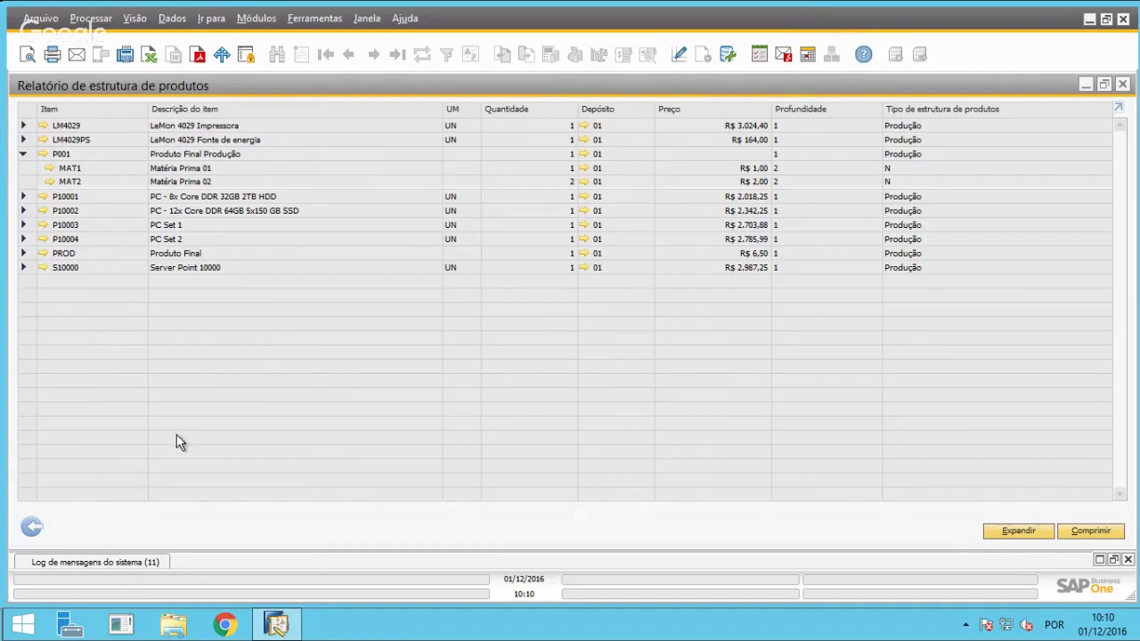
pyautogui.click(38, 521)
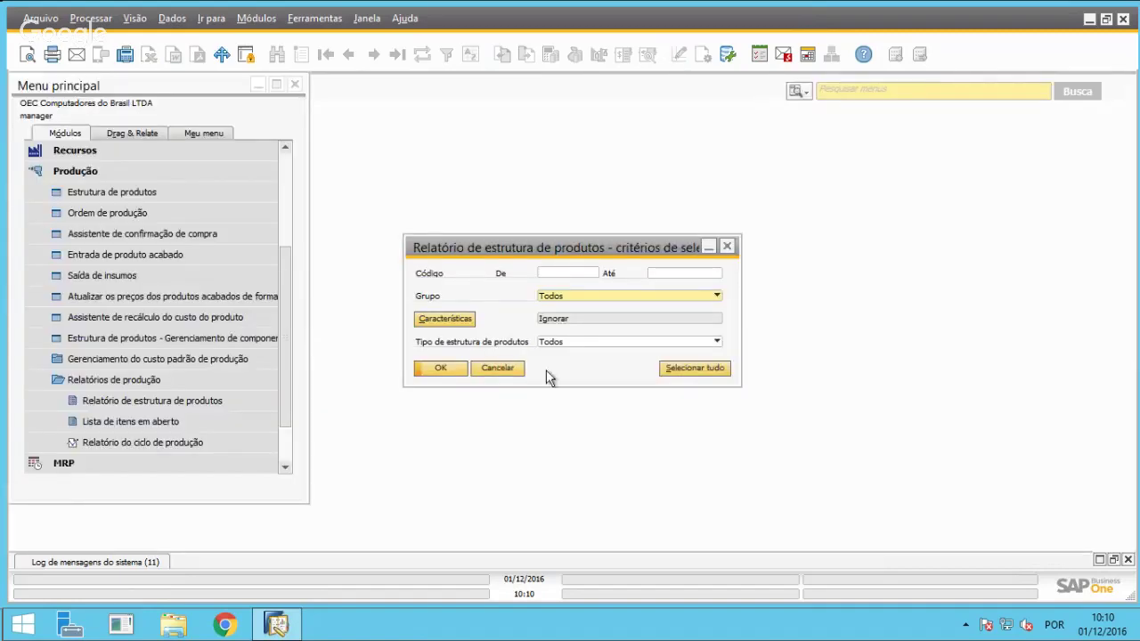
pyautogui.click(505, 369)
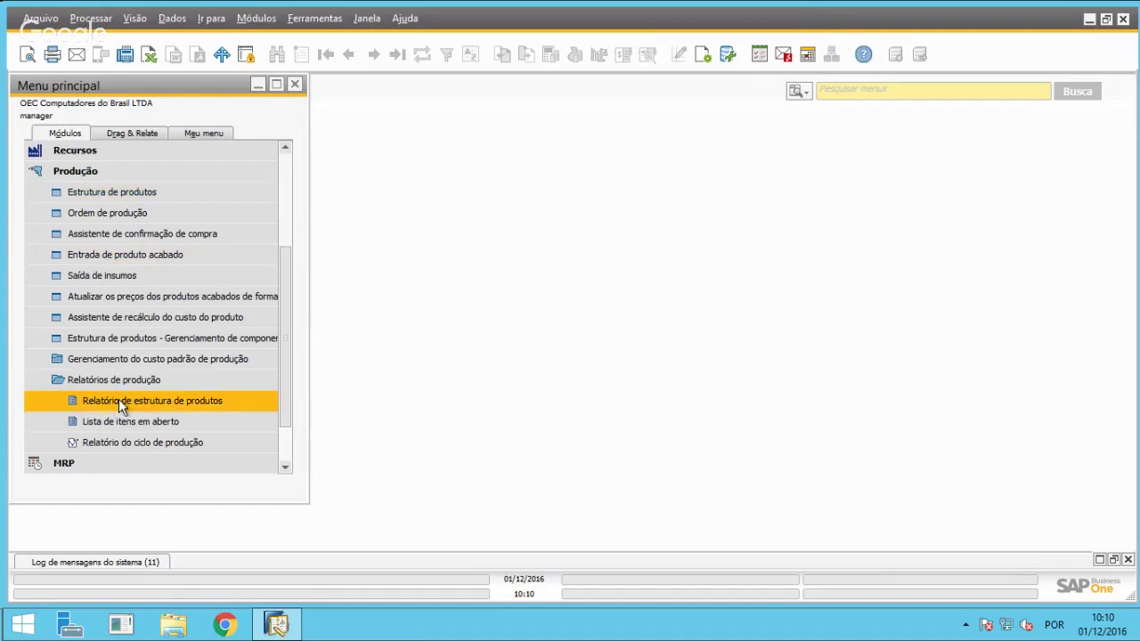
# Start a new production order for product P001 with a planned quantity of 1.
pyautogui.click(115, 215)
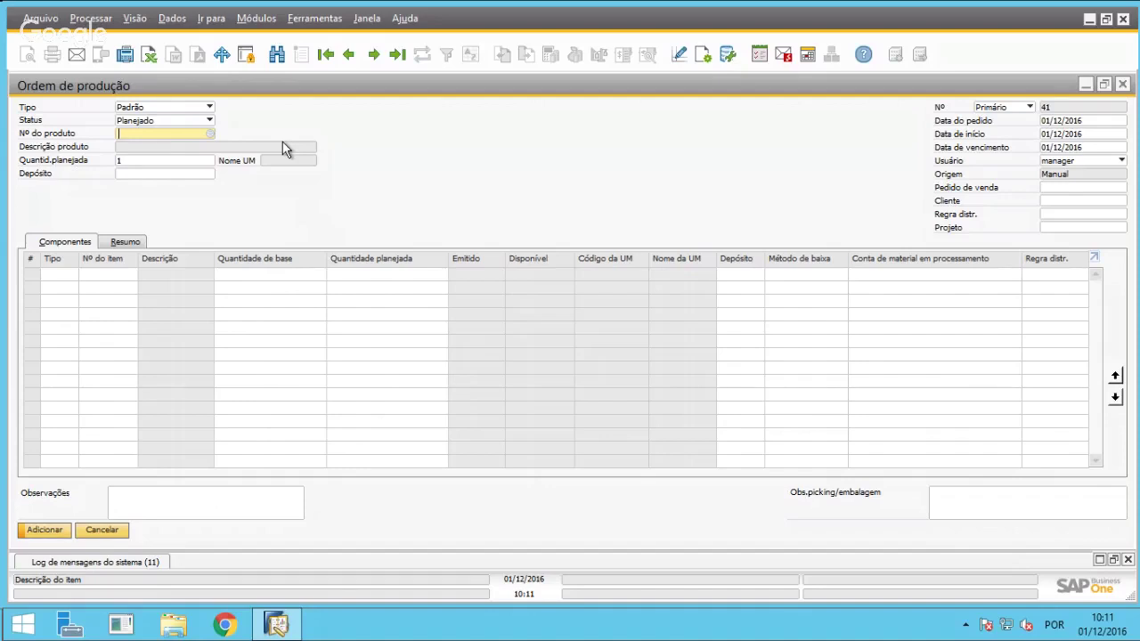
pyautogui.click(209, 134)
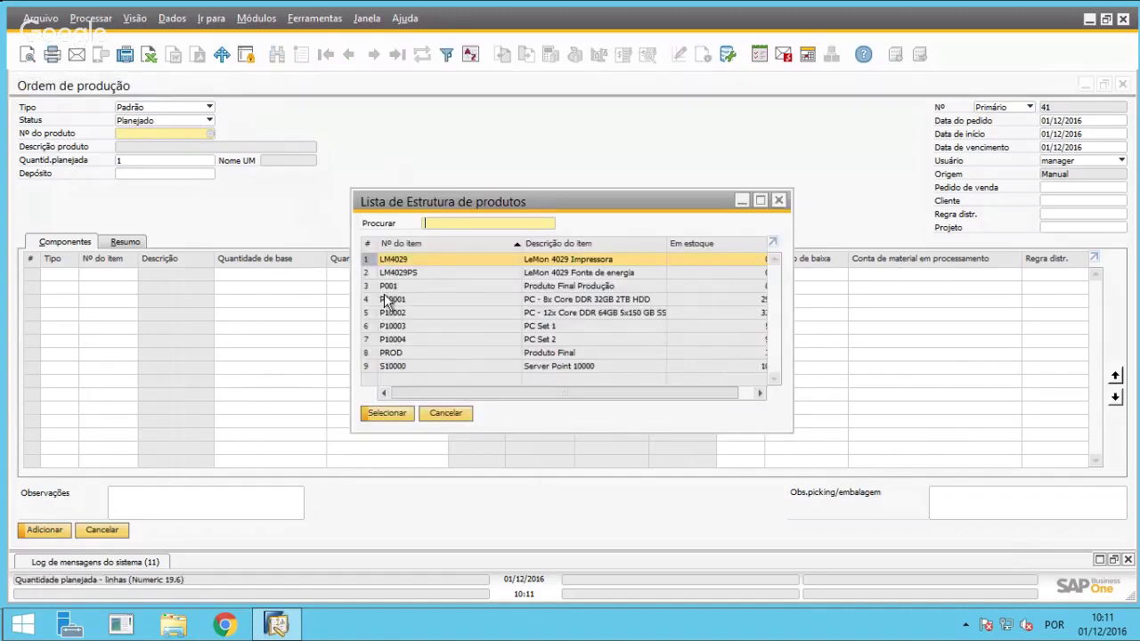
pyautogui.click(555, 287)
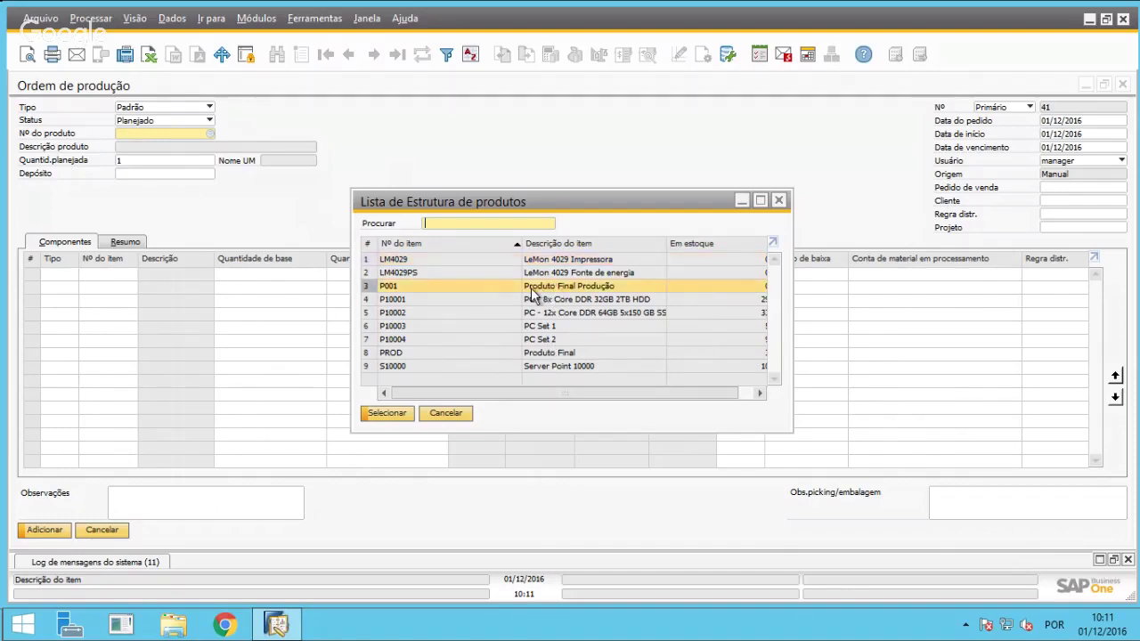
pyautogui.doubleClick(531, 288)
pyautogui.press('Tab')
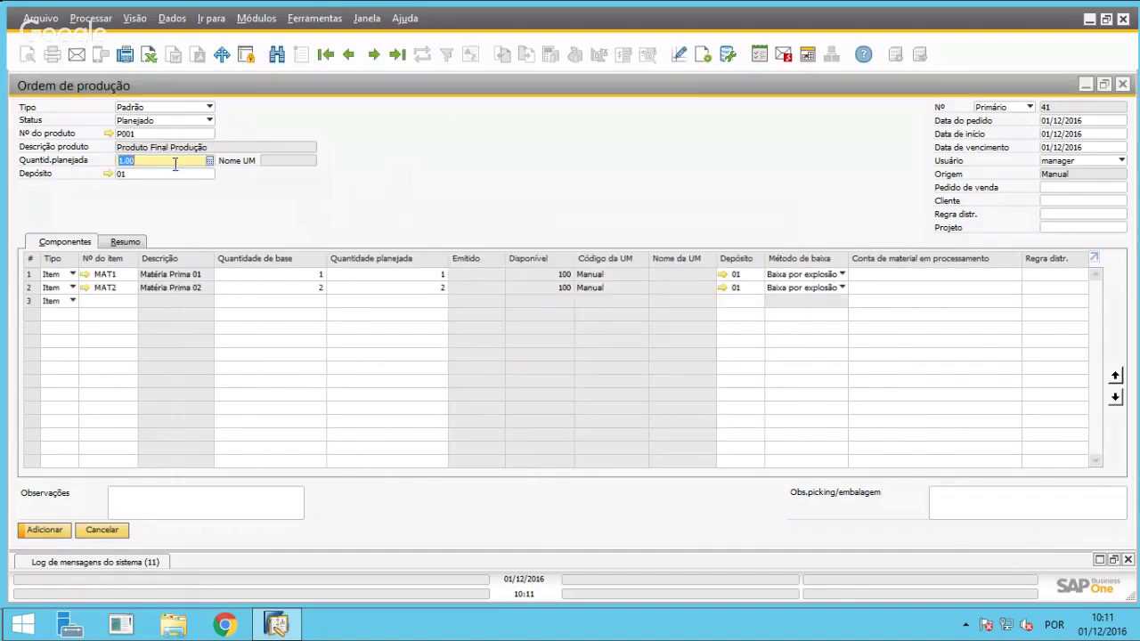
pyautogui.write('1')
pyautogui.press('Tab')
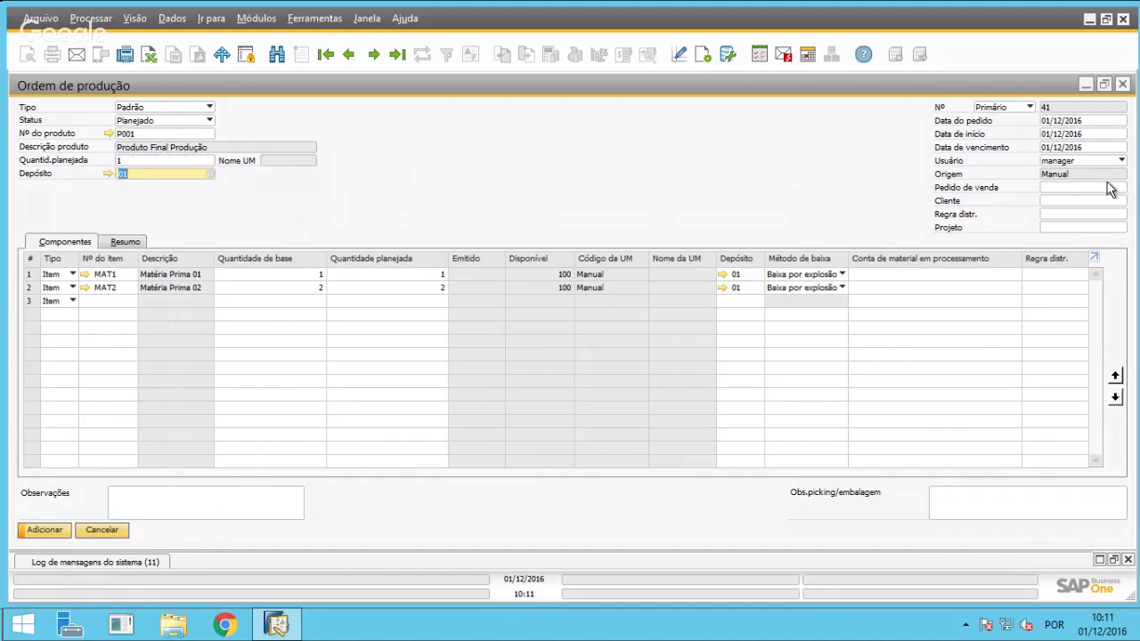
# Review the order date, start date and due date of the production order, keeping their values.
pyautogui.click(1084, 122)
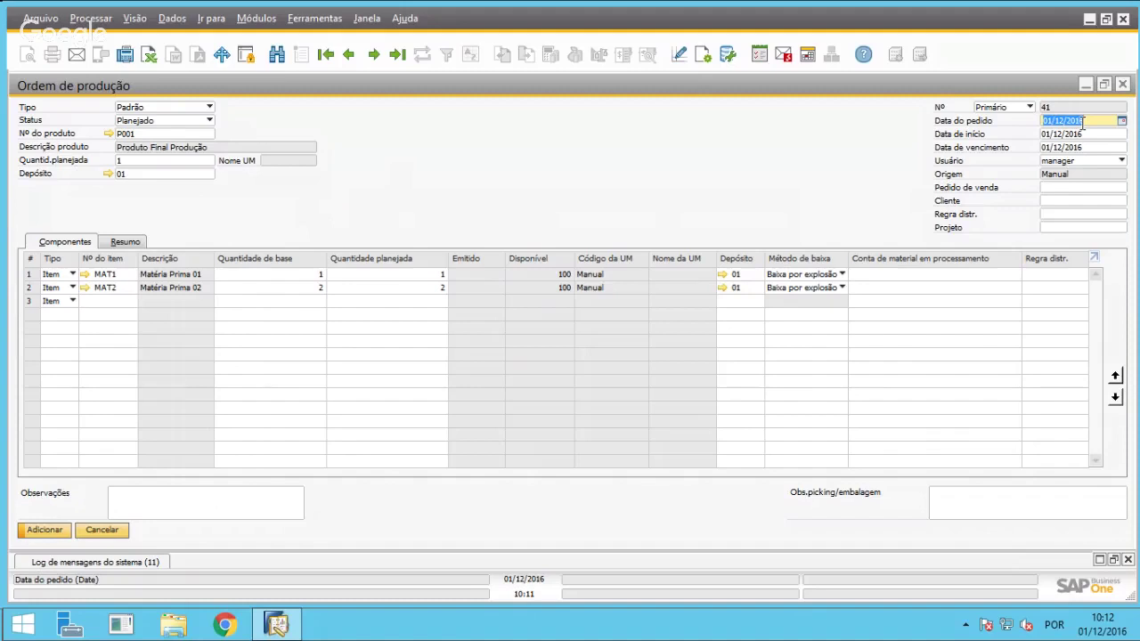
pyautogui.click(1085, 131)
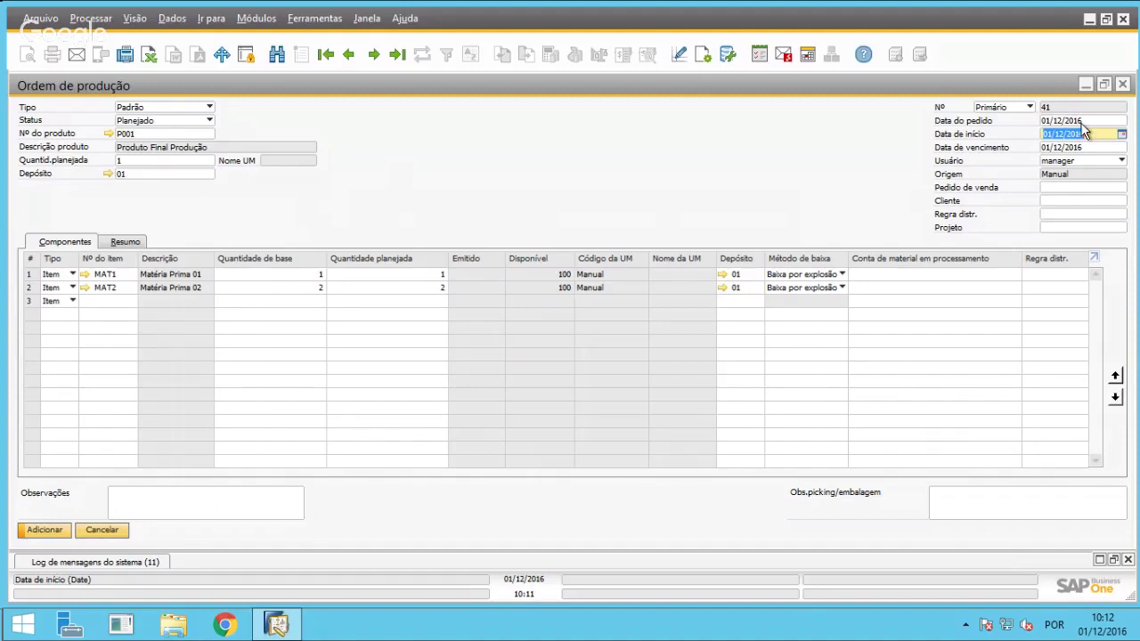
pyautogui.press('Tab')
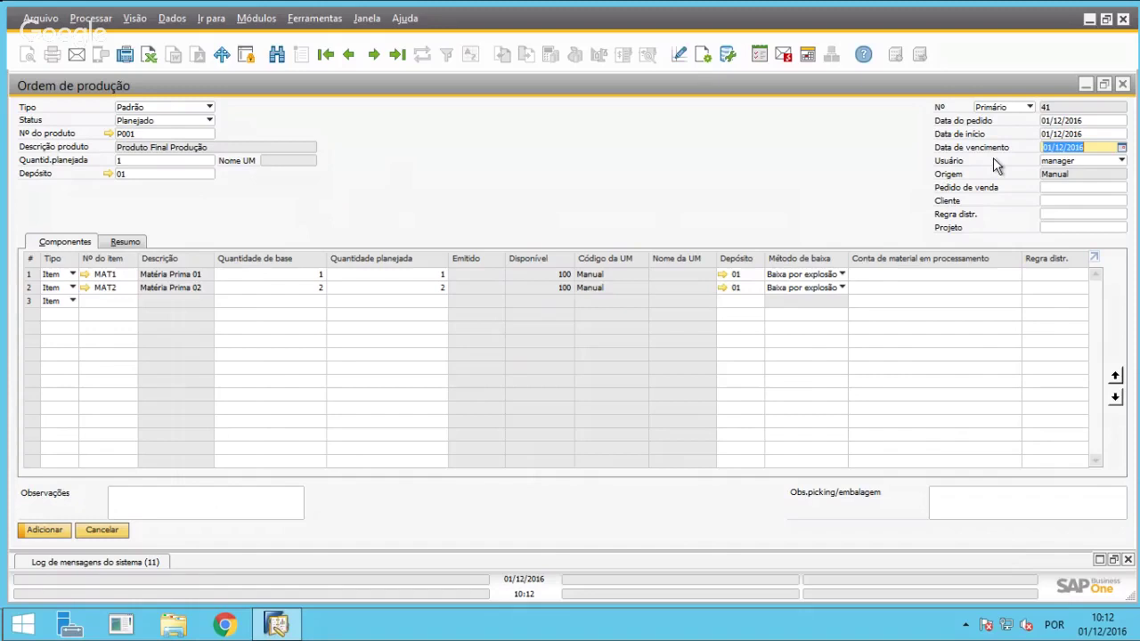
pyautogui.press('Tab')
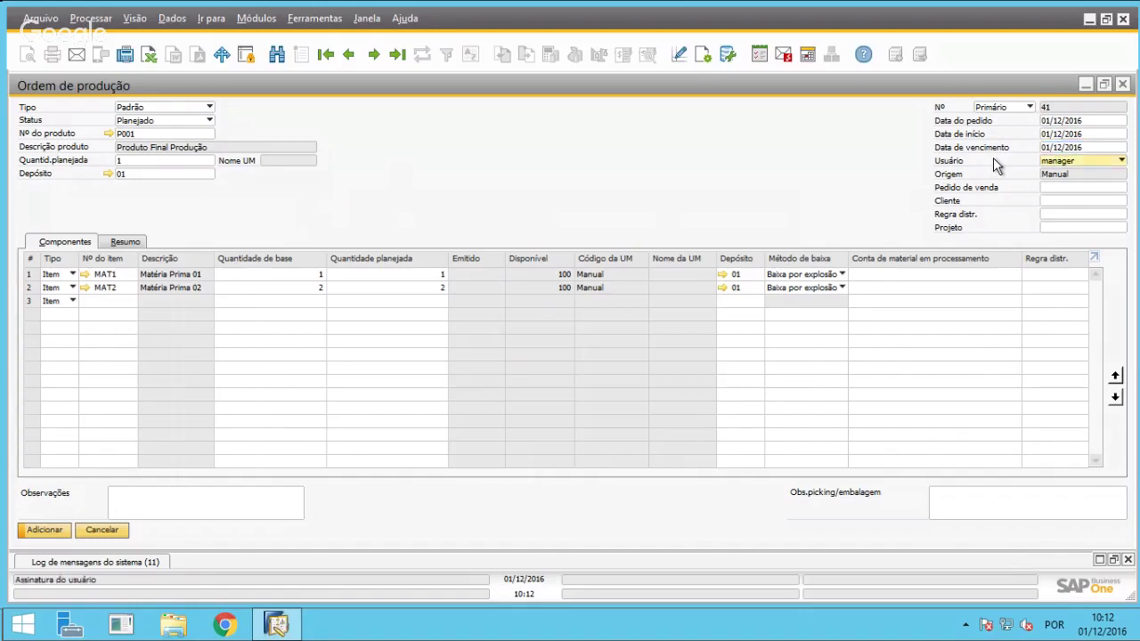
# Review the user, sales order, customer and distribution rule fields of the production order without changing them.
pyautogui.click(1054, 162)
pyautogui.click(1055, 161)
pyautogui.click(1056, 164)
pyautogui.click(1056, 164)
pyautogui.click(1055, 166)
pyautogui.click(1055, 166)
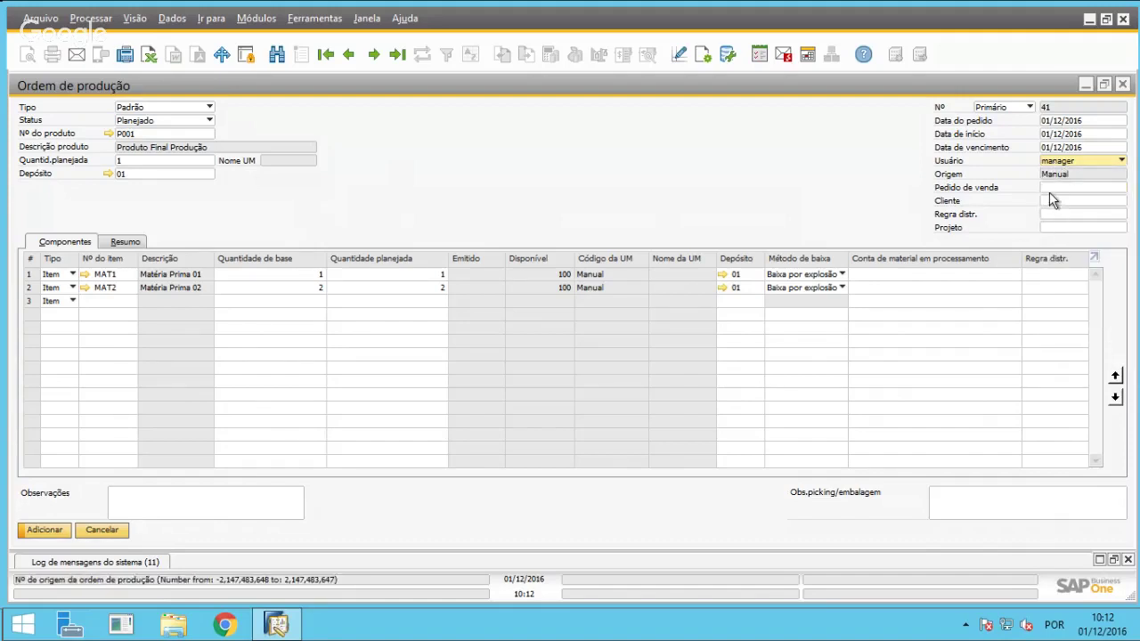
pyautogui.click(1050, 190)
pyautogui.press('Tab')
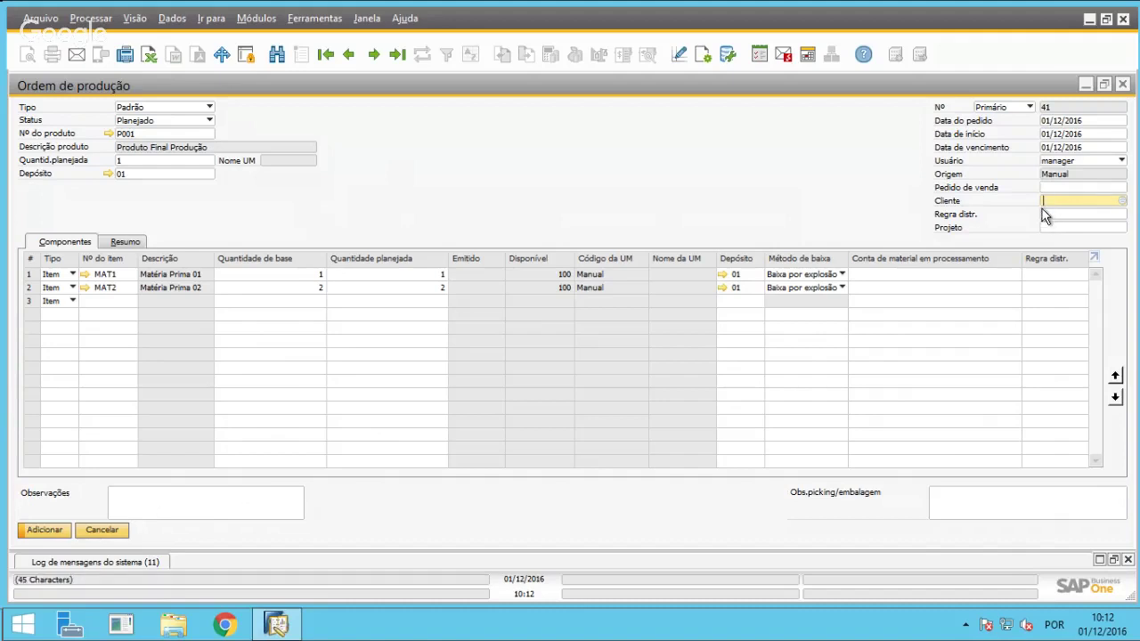
pyautogui.click(1045, 214)
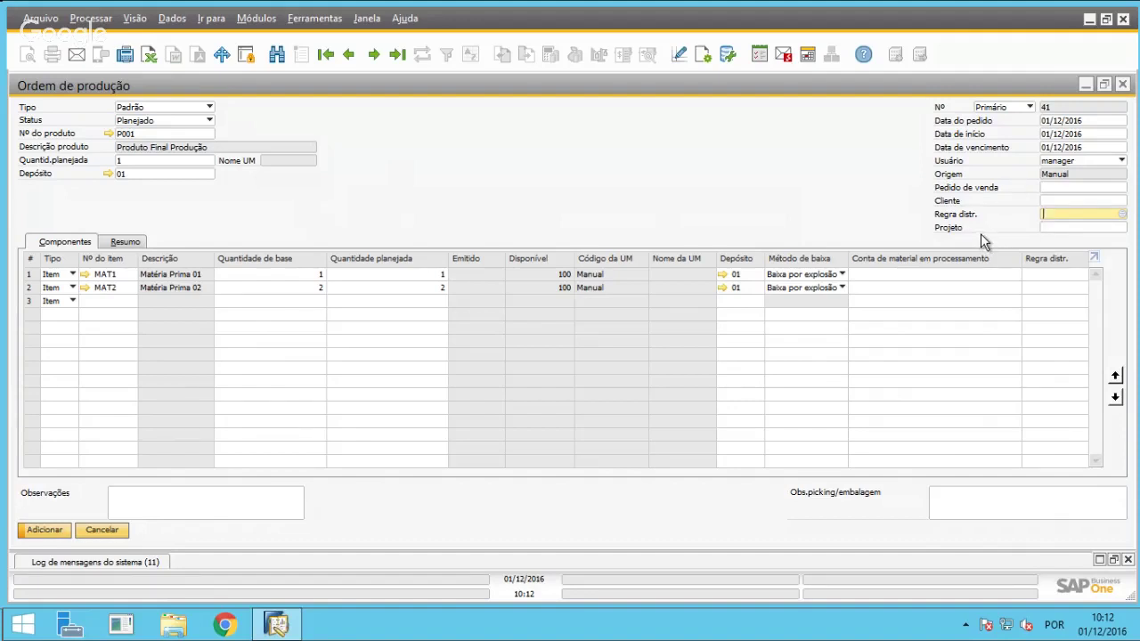
# Add the production order for P001 with the project field left empty, and display the last saved production order.
pyautogui.click(1053, 228)
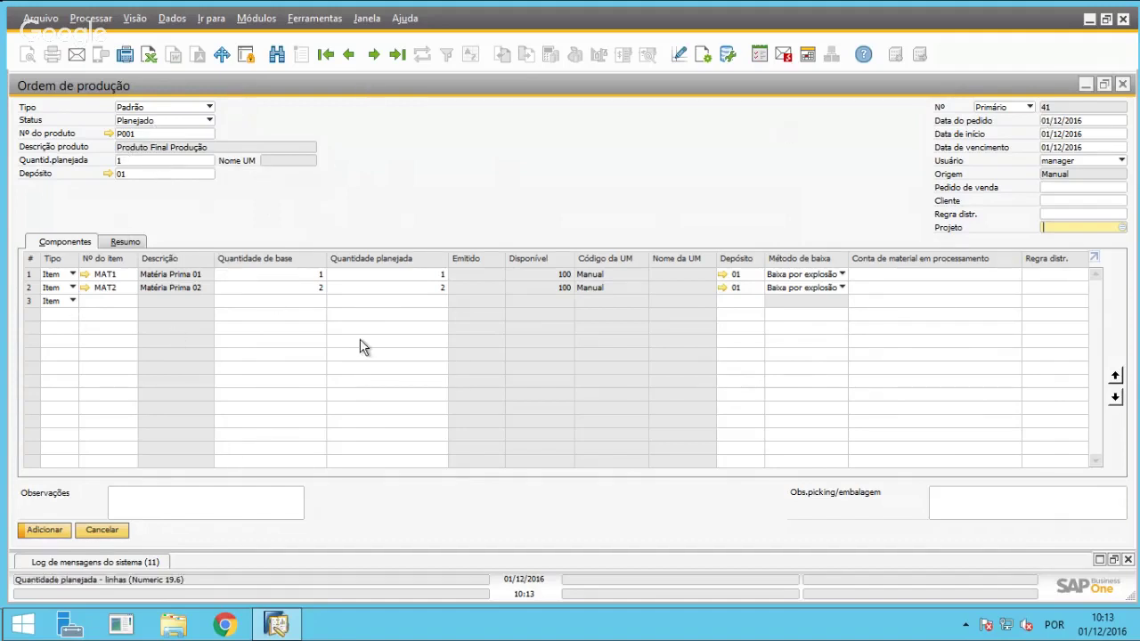
pyautogui.click(49, 529)
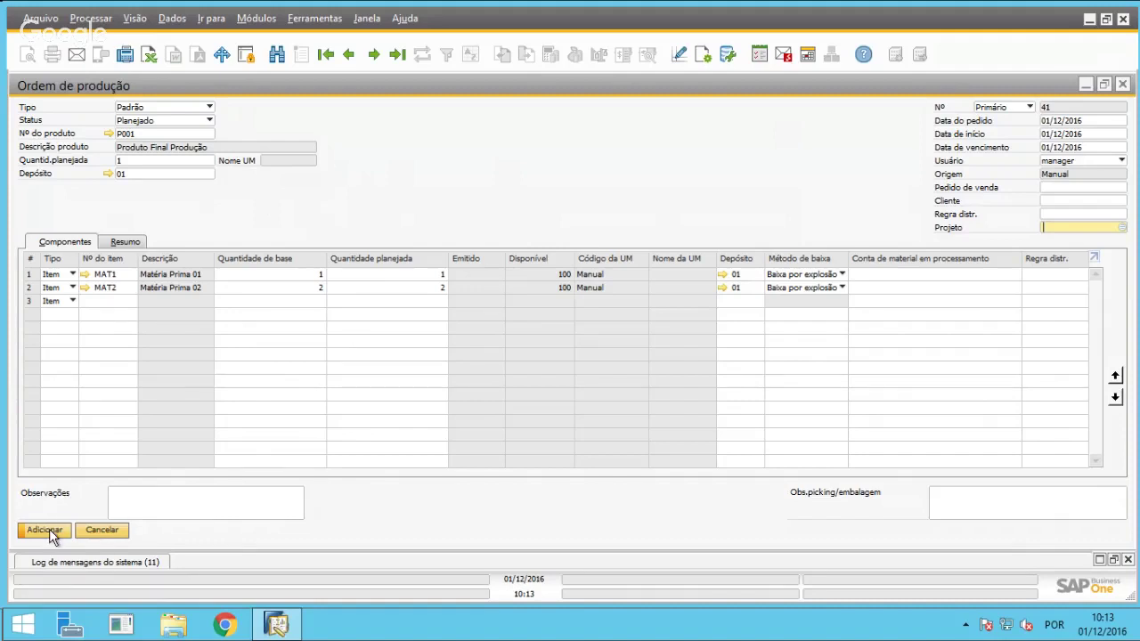
pyautogui.click(396, 55)
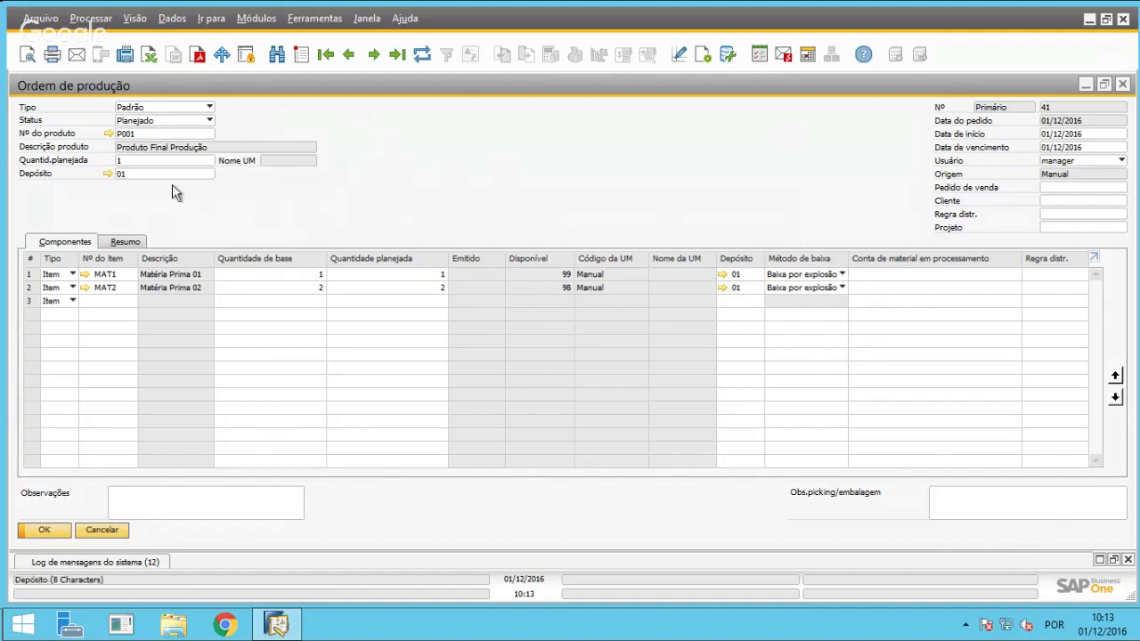
# Set the production order's status to Liberado and update the order.
pyautogui.click(153, 121)
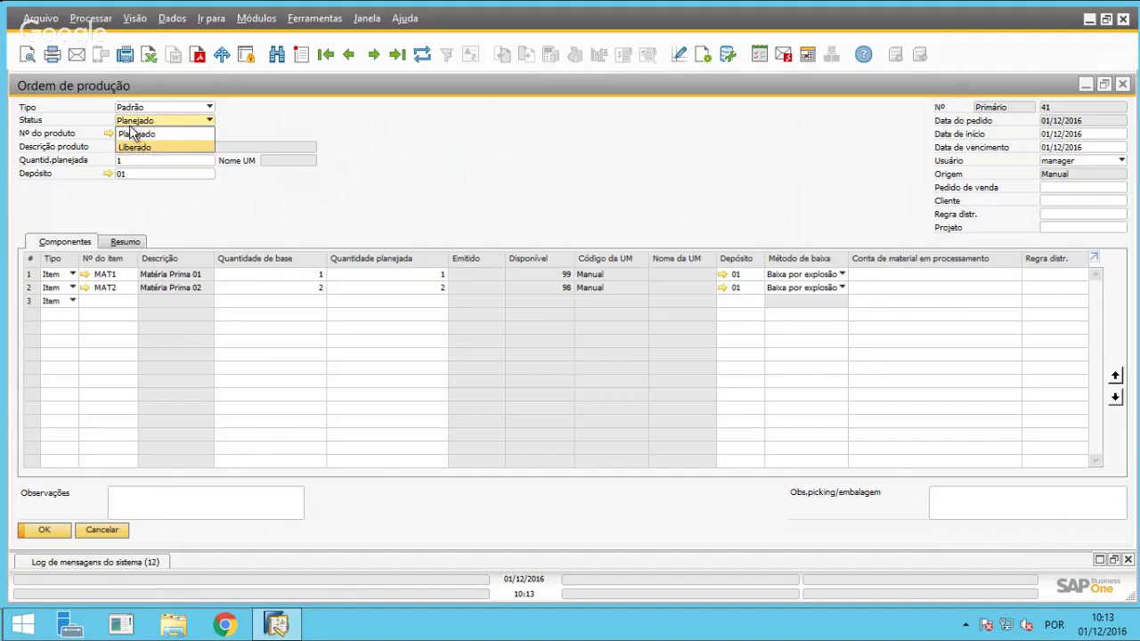
pyautogui.click(140, 124)
pyautogui.click(174, 121)
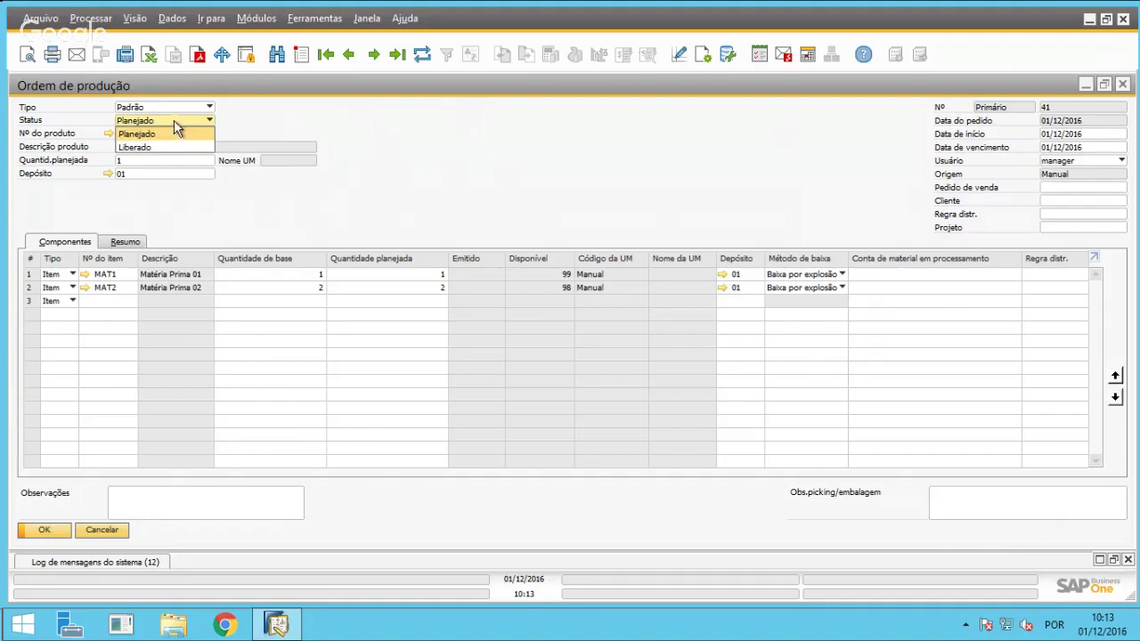
pyautogui.click(167, 148)
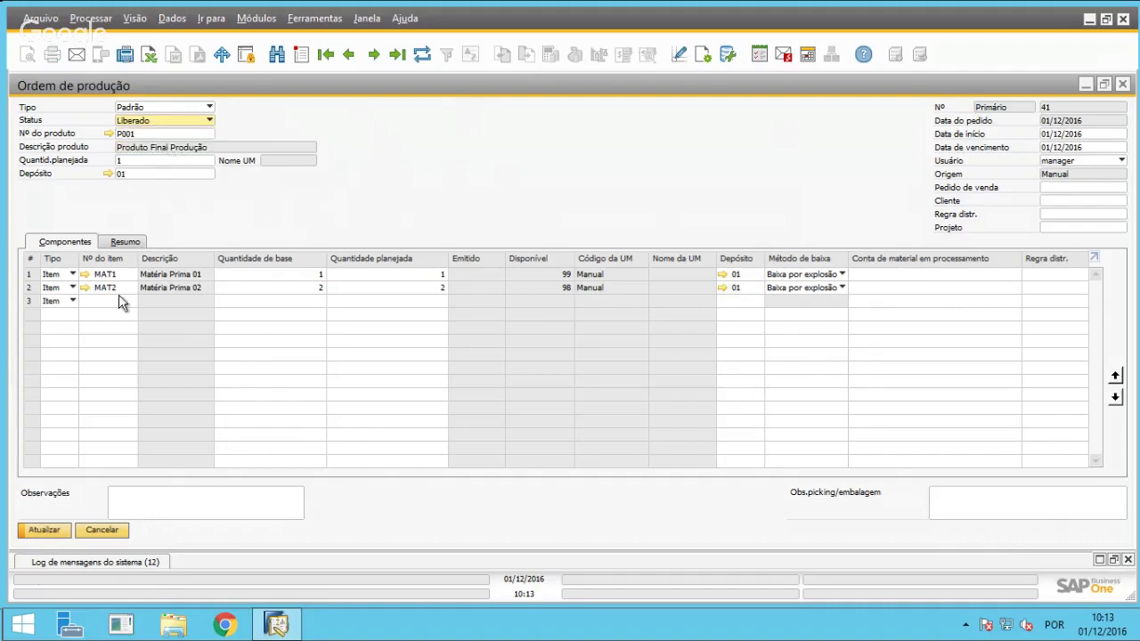
pyautogui.click(36, 529)
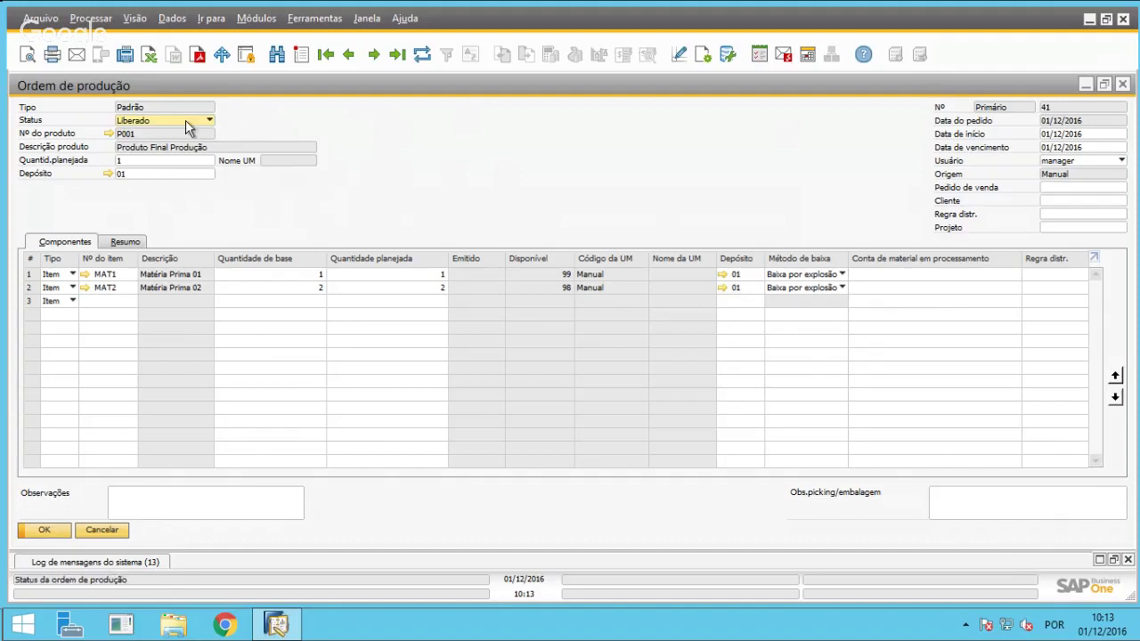
# Review the actions available for the released production order and its summary of costs, quantities and dates.
pyautogui.rightClick(327, 203)
pyautogui.rightClick(416, 157)
pyautogui.click(378, 155)
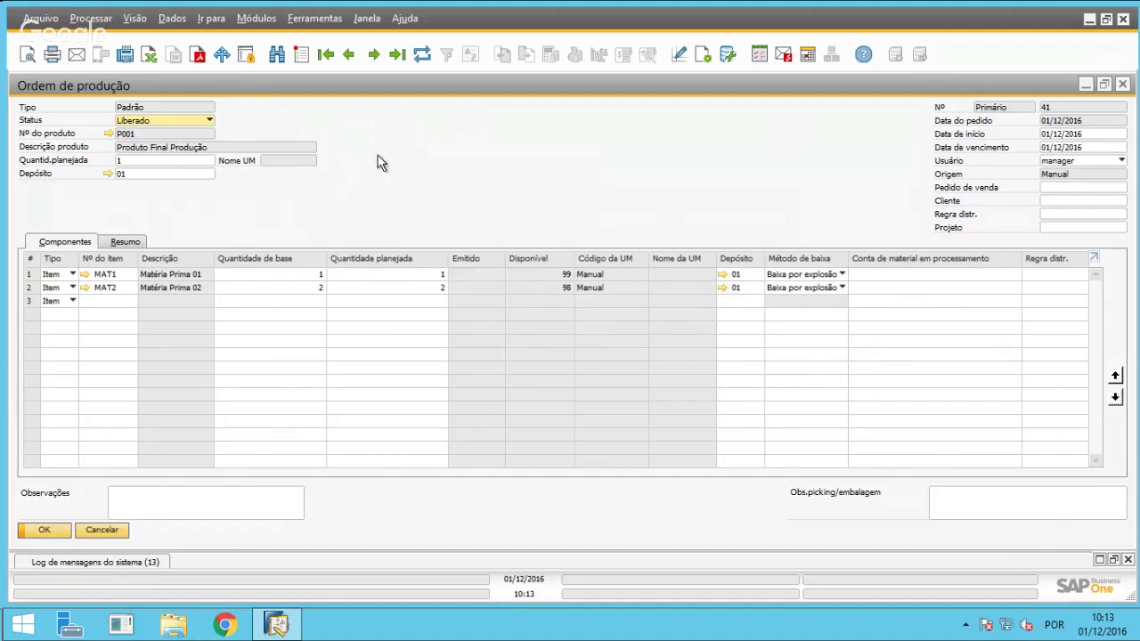
pyautogui.rightClick(485, 180)
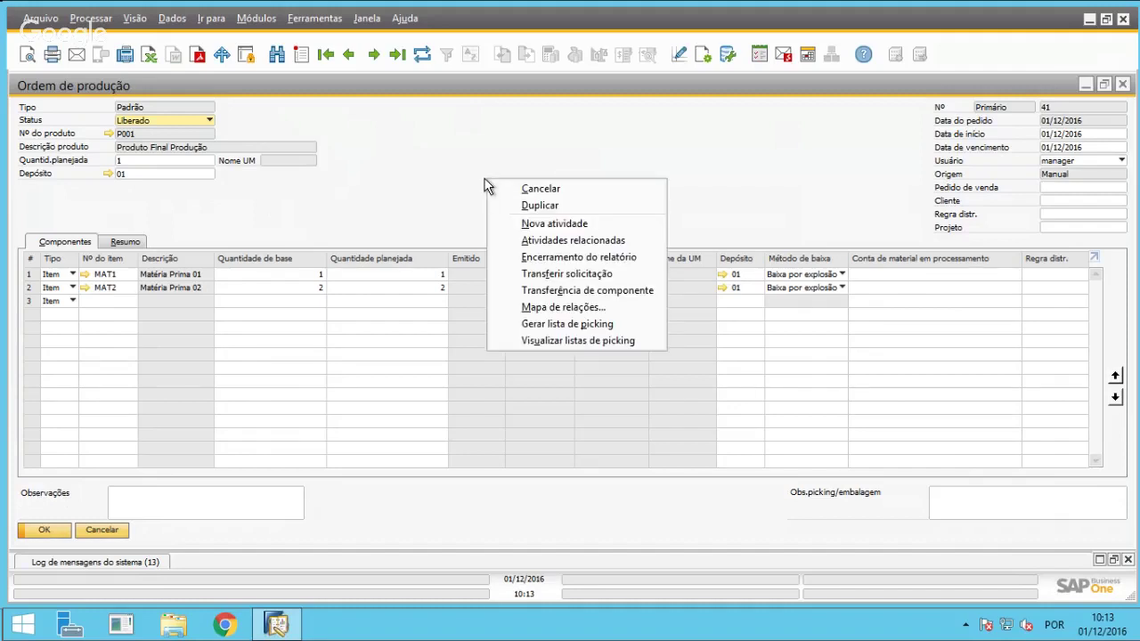
pyautogui.click(435, 158)
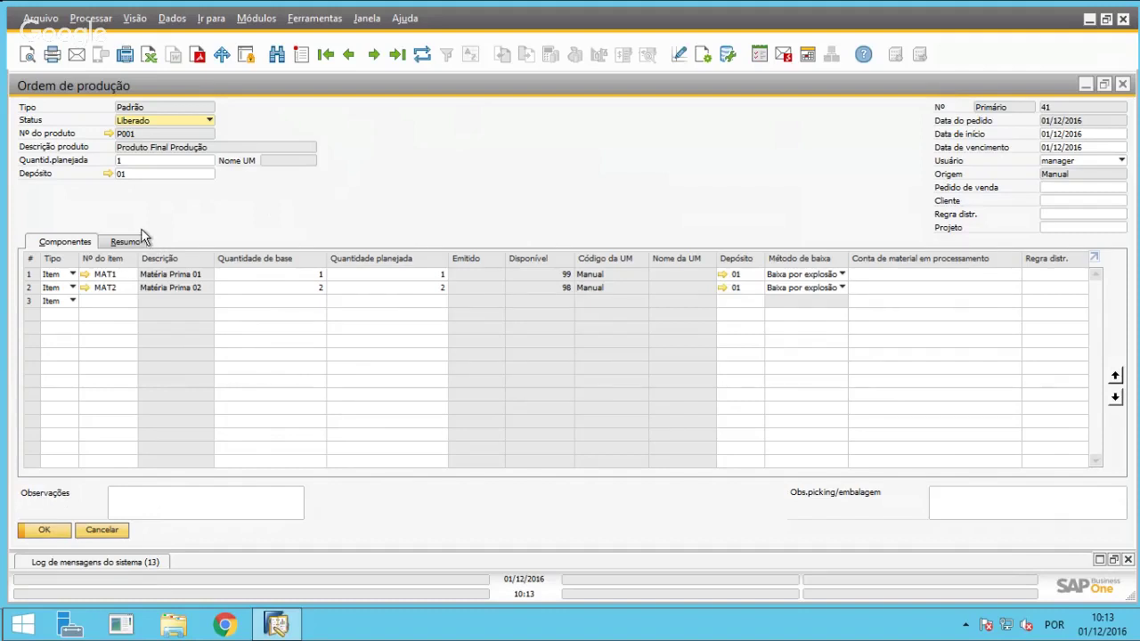
pyautogui.click(114, 244)
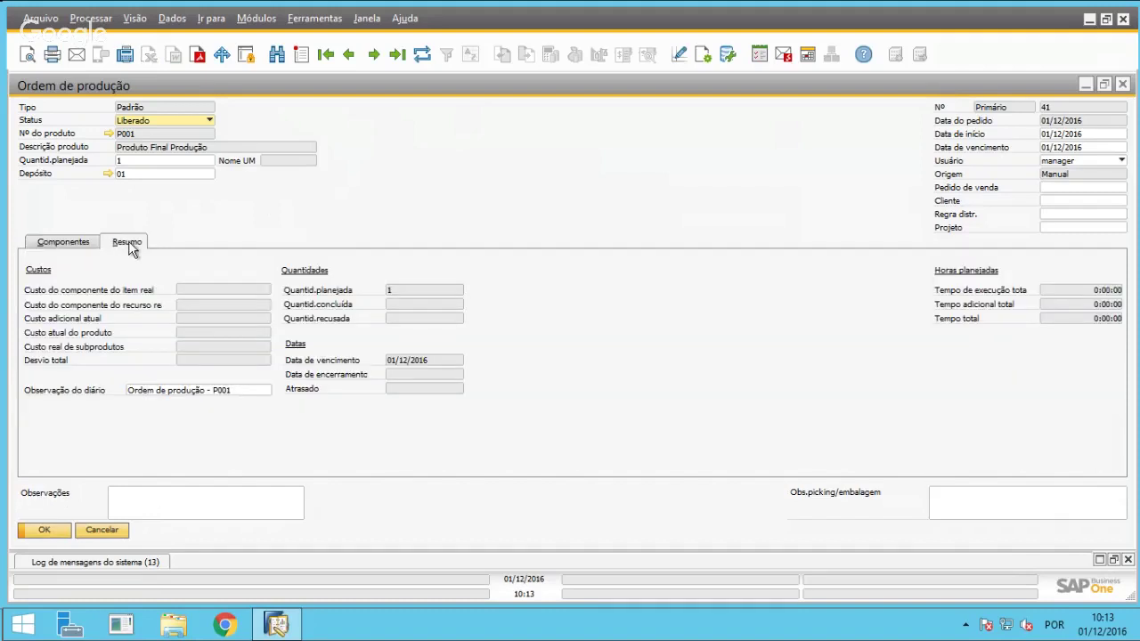
pyautogui.click(63, 235)
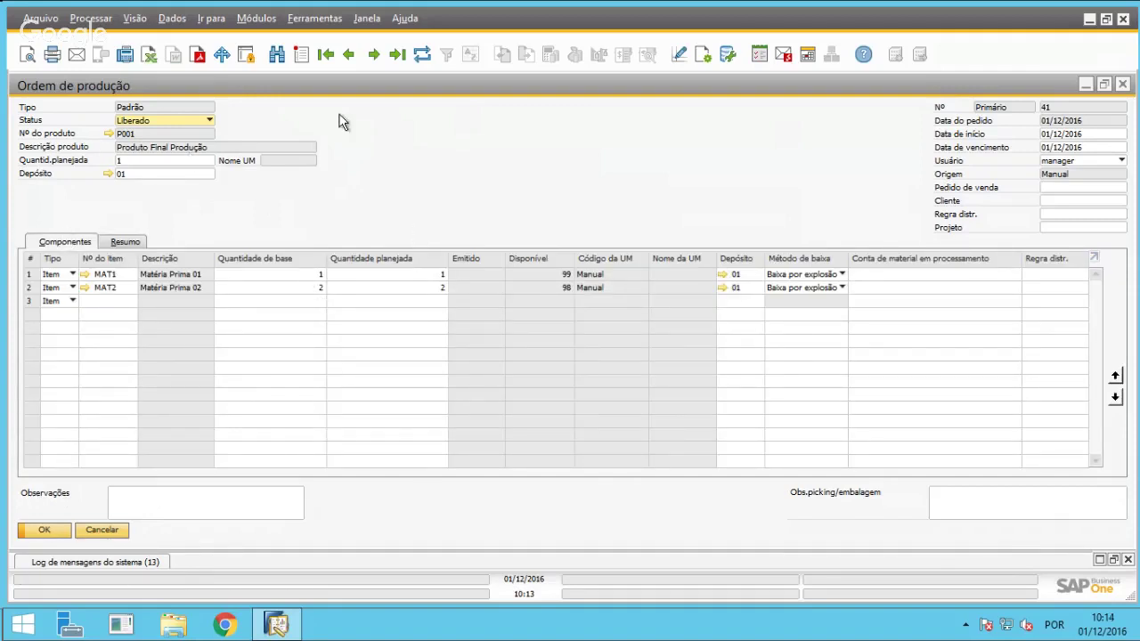
# Start the completion report (Encerramento do relatório) for the released P001 production order.
pyautogui.rightClick(490, 183)
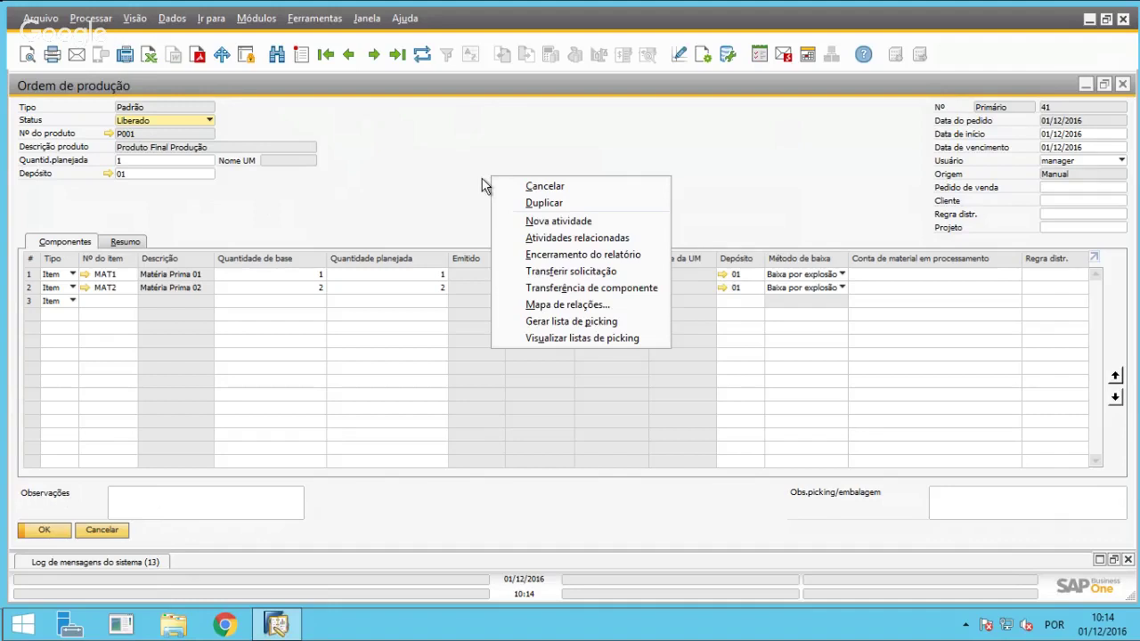
pyautogui.rightClick(431, 145)
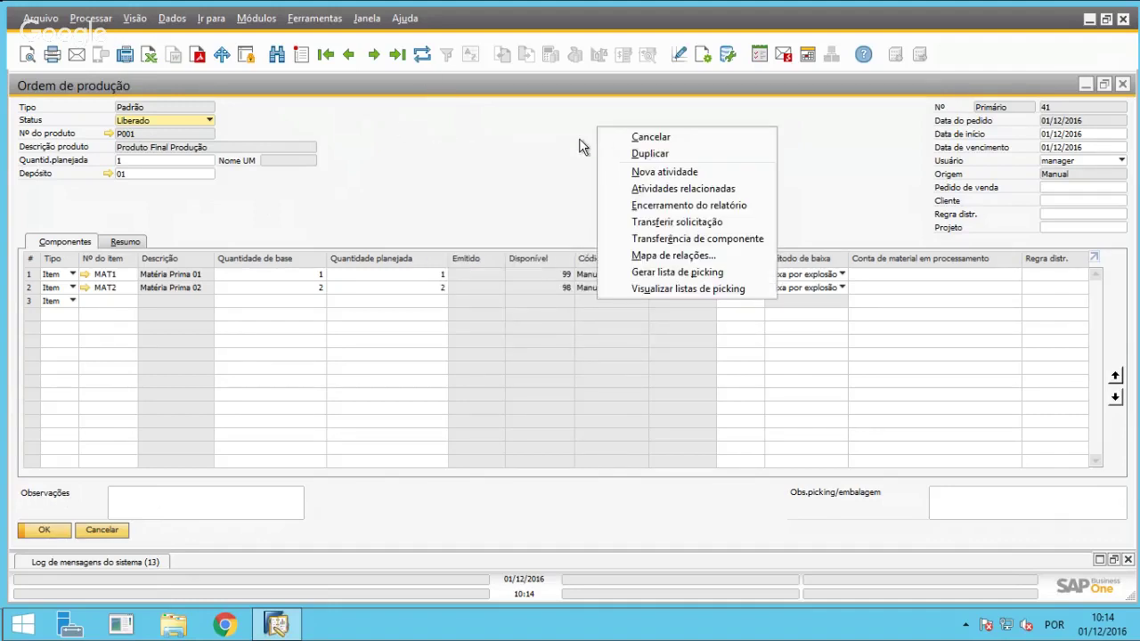
pyautogui.rightClick(506, 168)
pyautogui.click(441, 150)
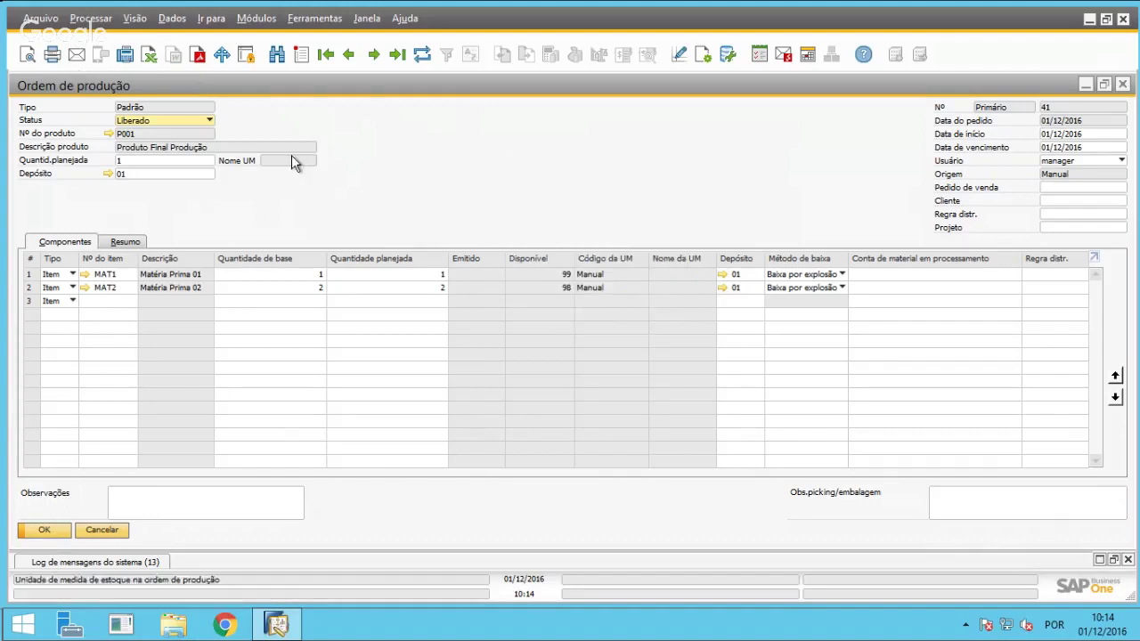
pyautogui.rightClick(415, 147)
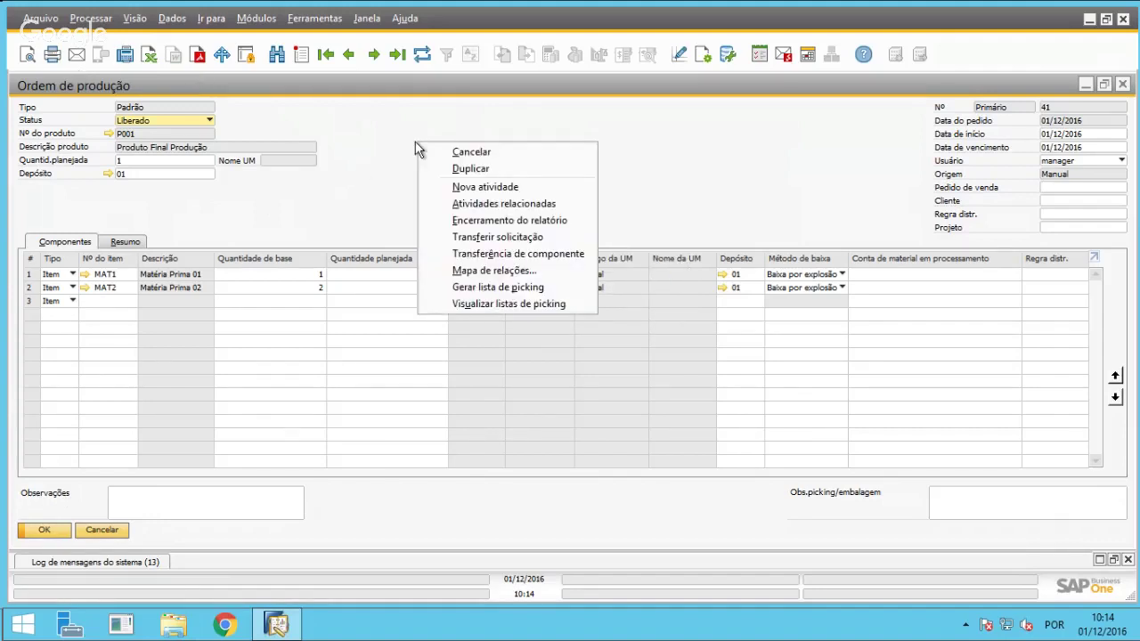
pyautogui.click(470, 223)
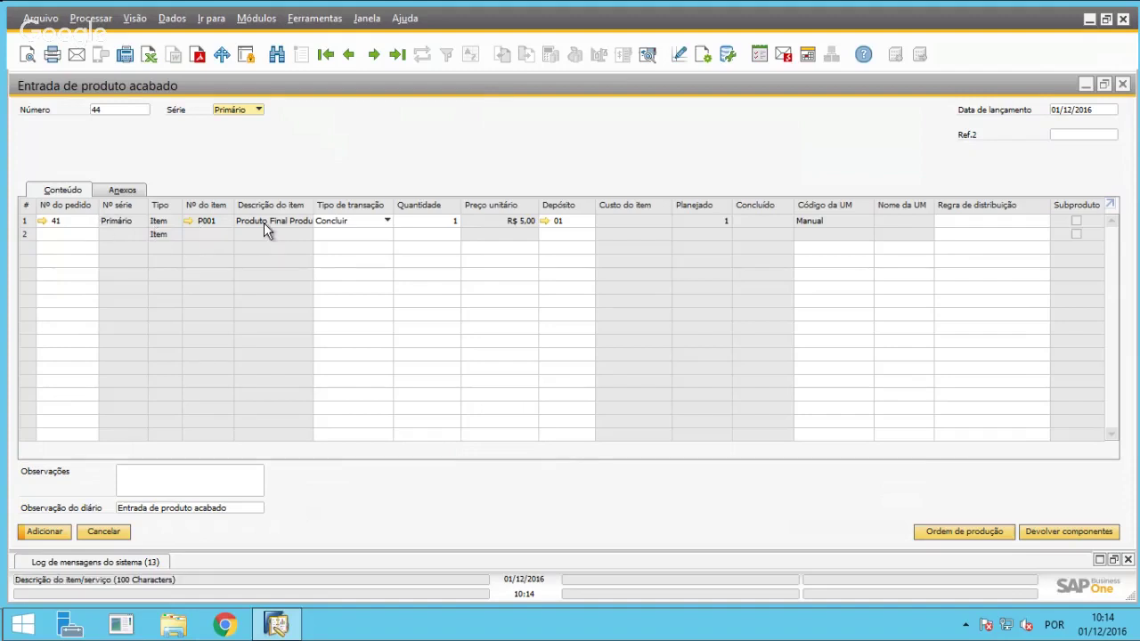
# Review the transaction type options on the P001 receipt line, keeping Concluir.
pyautogui.click(338, 221)
pyautogui.click(358, 217)
pyautogui.click(355, 221)
pyautogui.click(354, 221)
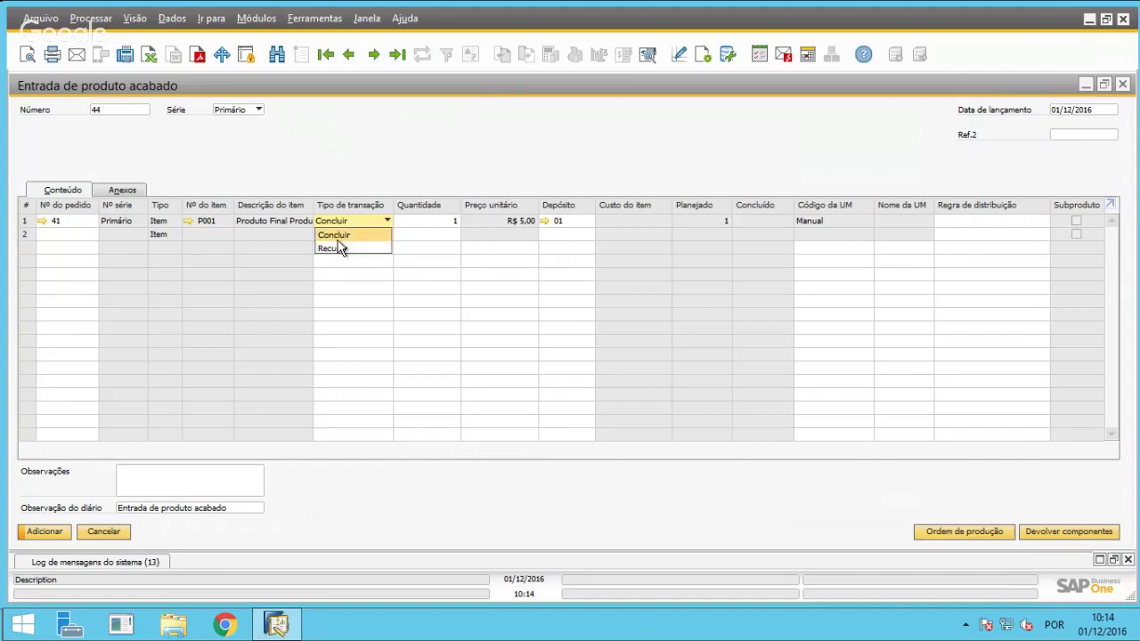
pyautogui.click(437, 175)
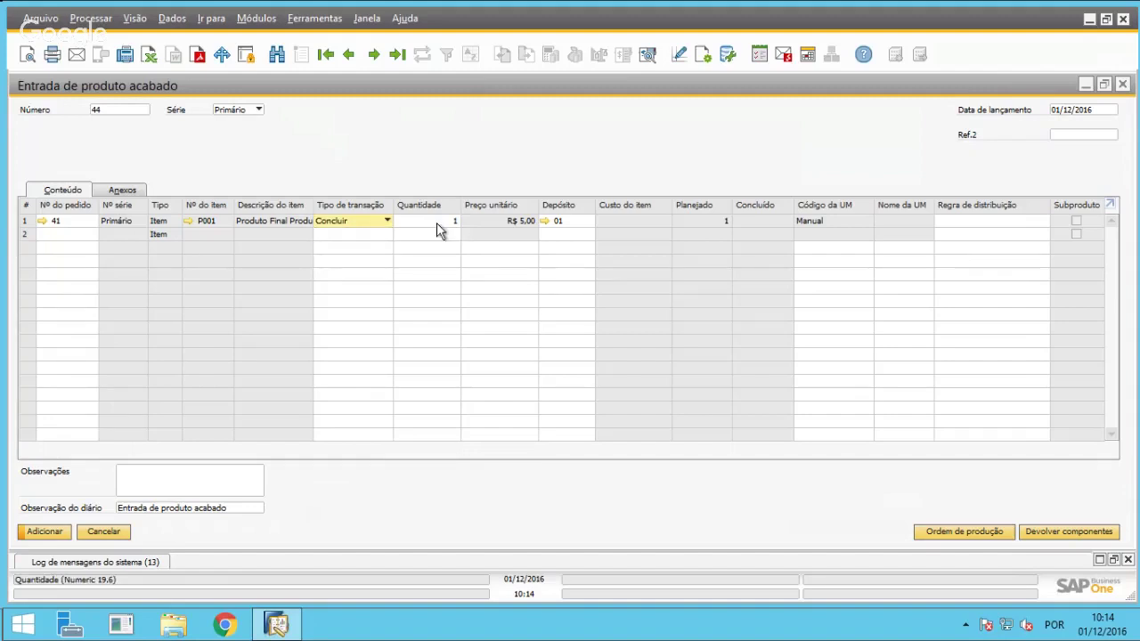
# Try a quantity of 3 on the P001 receipt line, and set it back to 1.
pyautogui.click(436, 221)
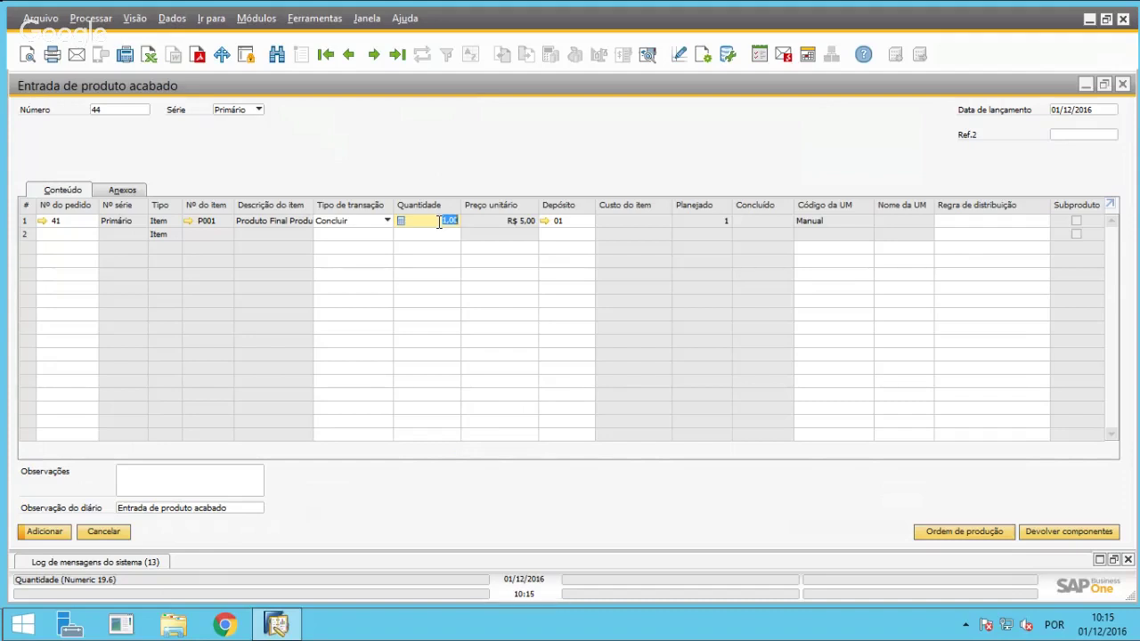
pyautogui.write('3')
pyautogui.press('Tab')
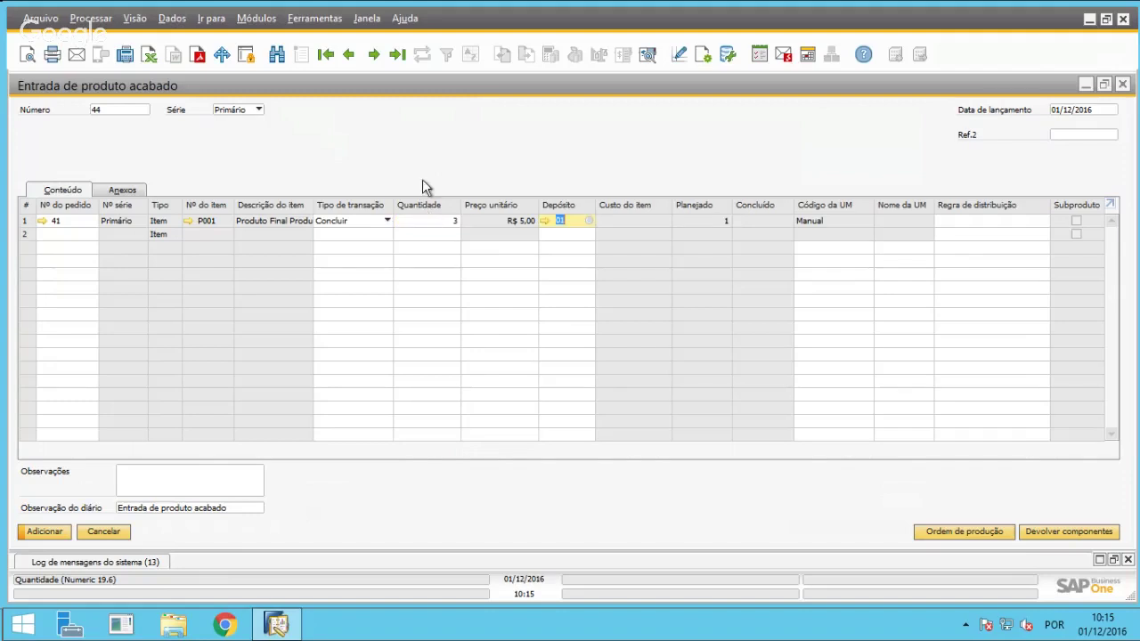
pyautogui.click(428, 226)
pyautogui.write('1')
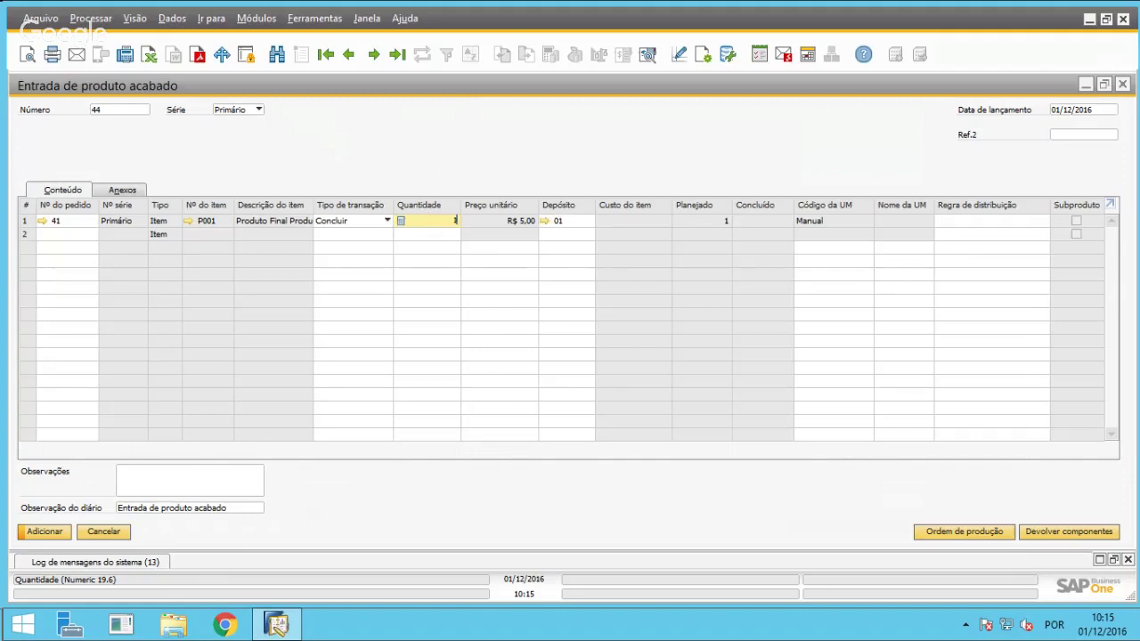
pyautogui.press('Tab')
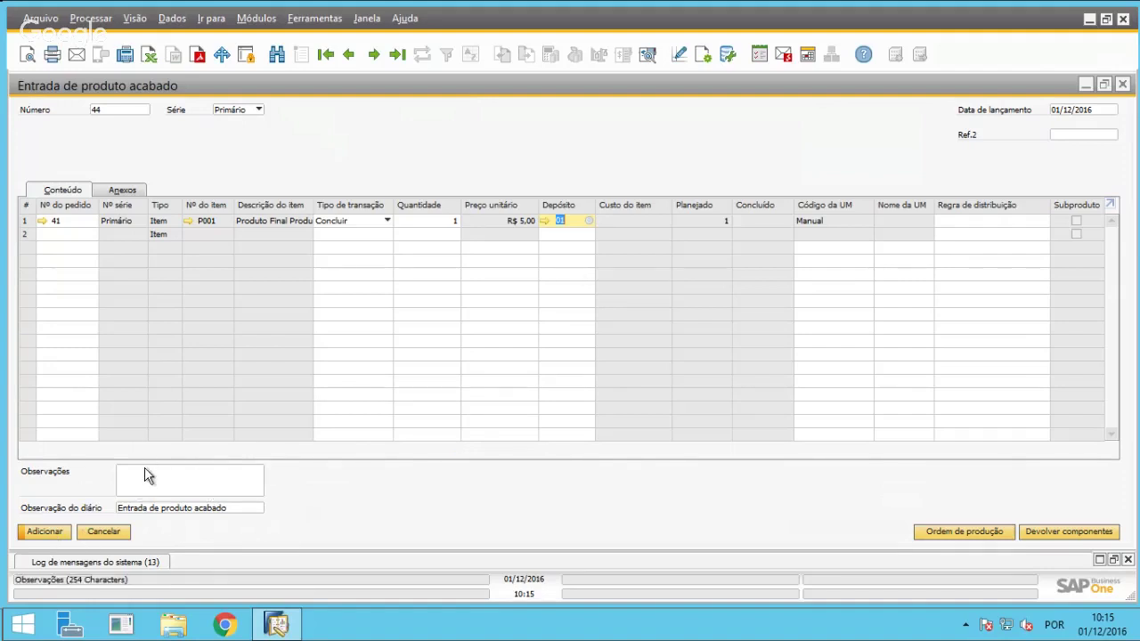
# Add the finished-product receipt for P001, close the receipt form and refresh the production order.
pyautogui.click(46, 532)
pyautogui.click(398, 323)
pyautogui.click(1121, 85)
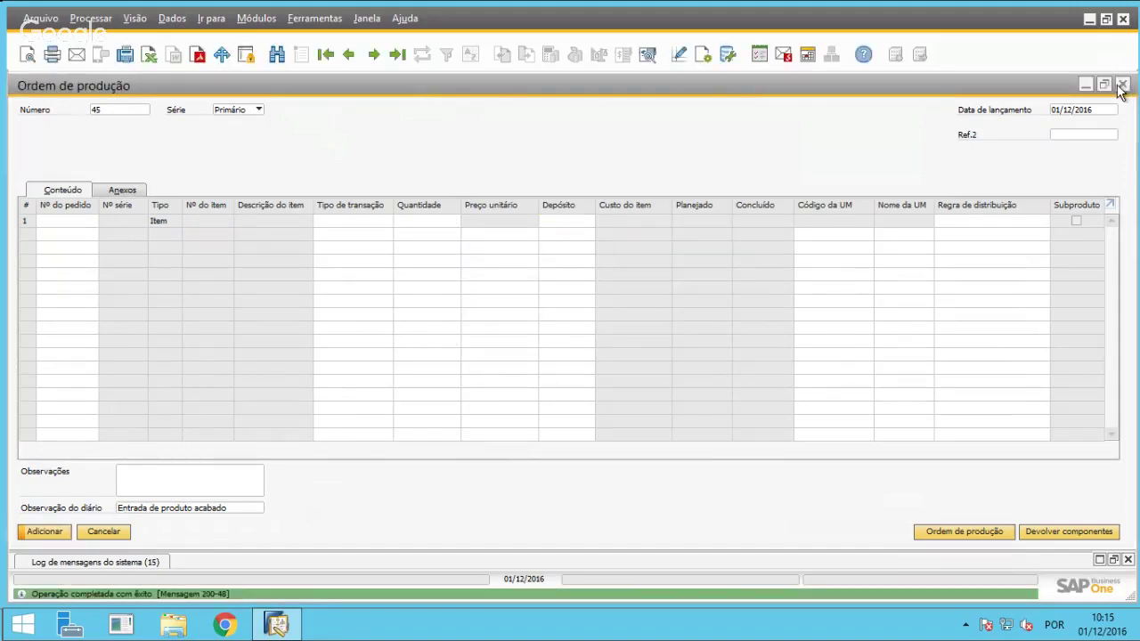
pyautogui.click(424, 54)
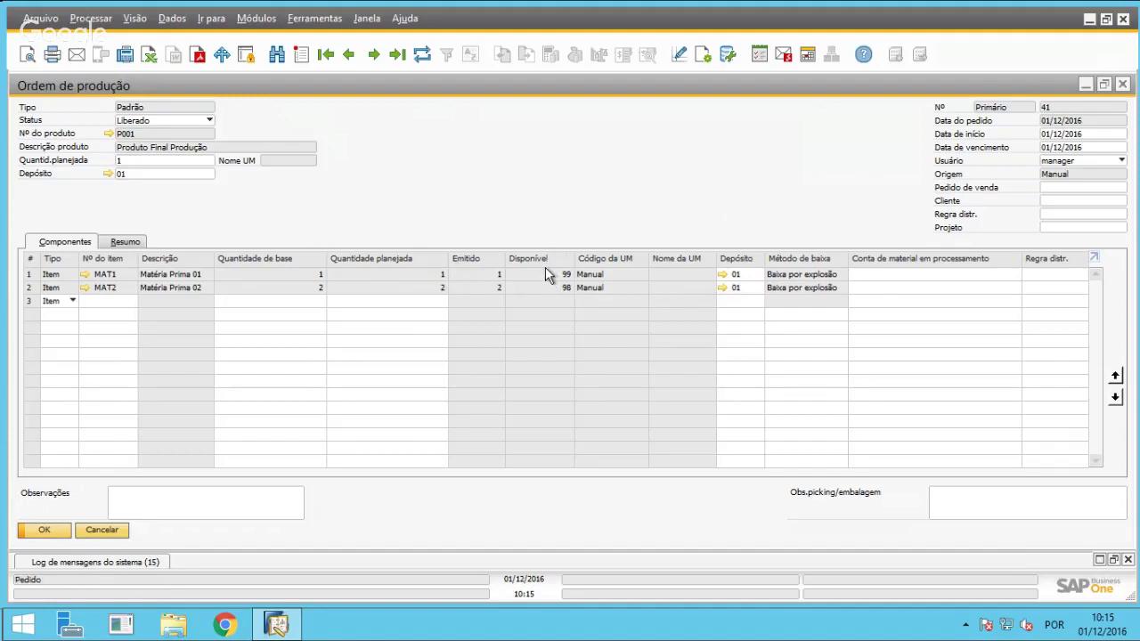
# Examine the production order's cost summary and the quantities and prices in the stock postings behind the actual component cost.
pyautogui.click(127, 242)
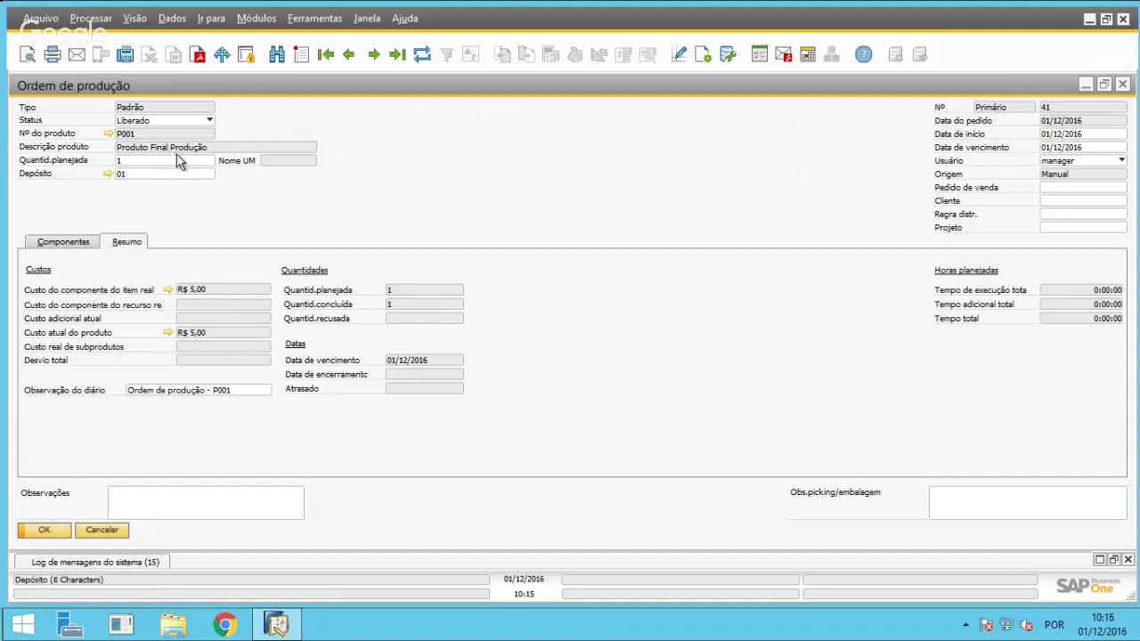
pyautogui.click(167, 290)
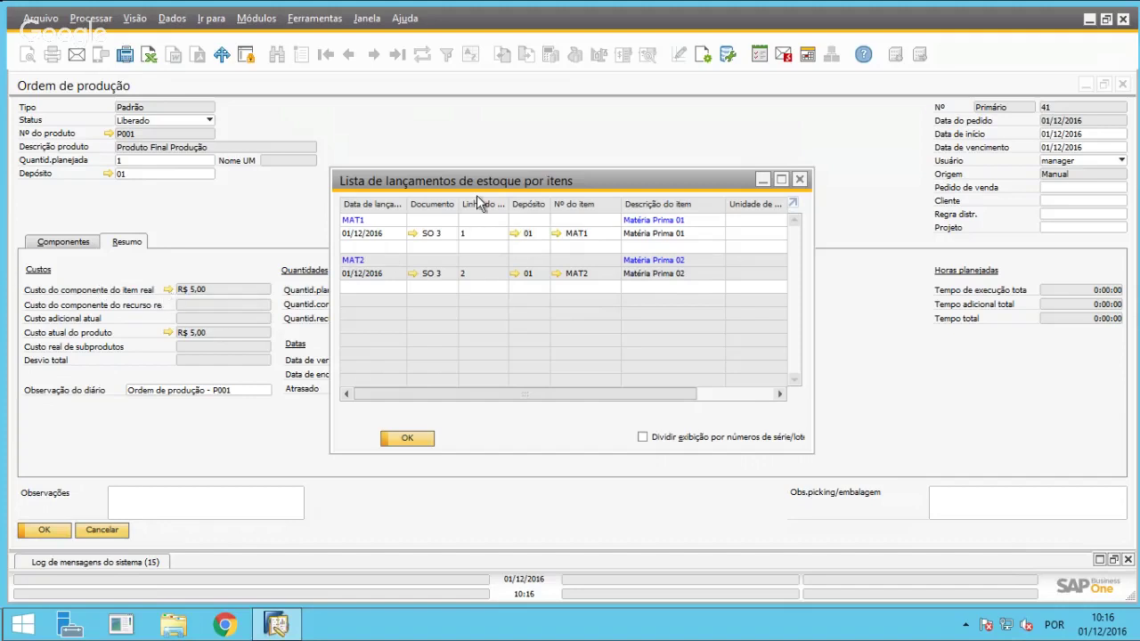
pyautogui.moveTo(572, 392); pyautogui.dragTo(712, 389)
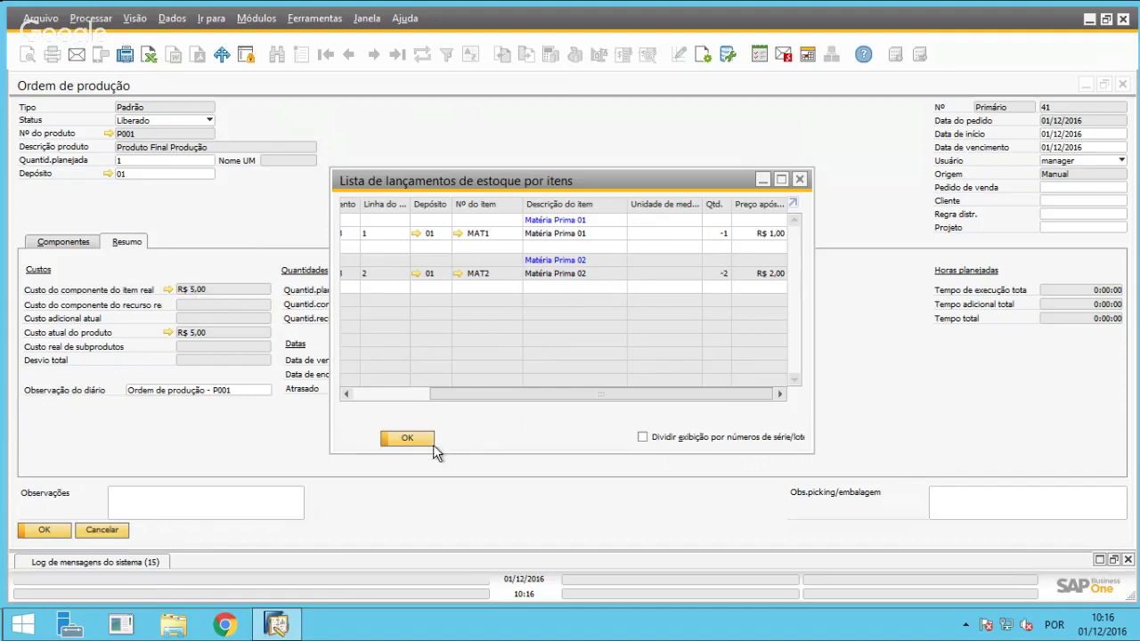
pyautogui.click(407, 438)
# Set the production order's status to Fechado and update the order.
pyautogui.click(147, 122)
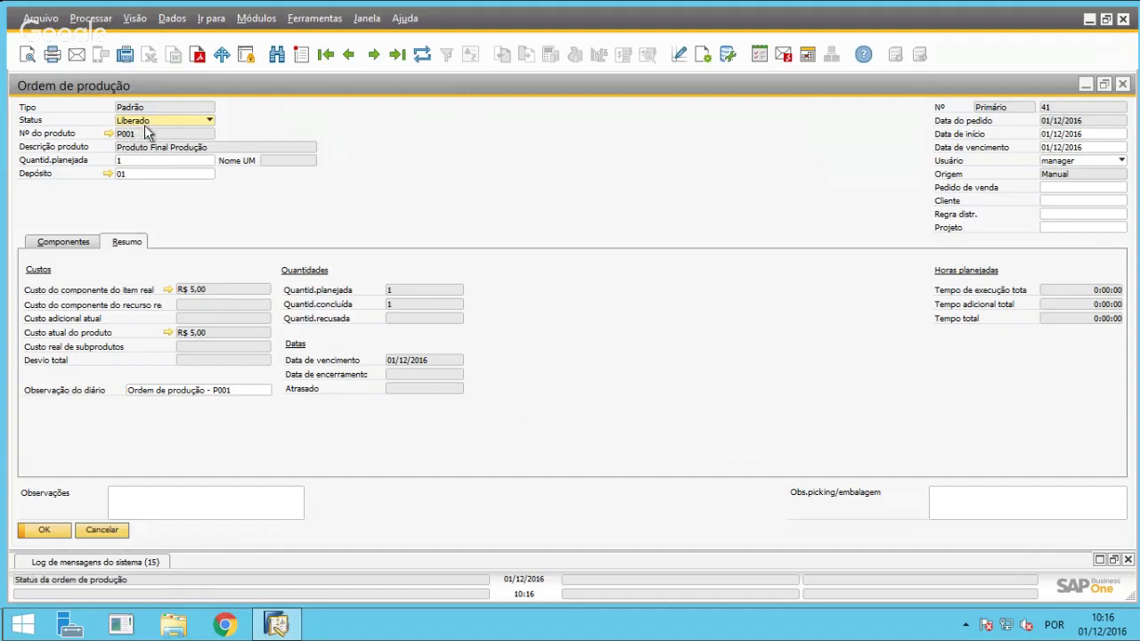
pyautogui.click(159, 147)
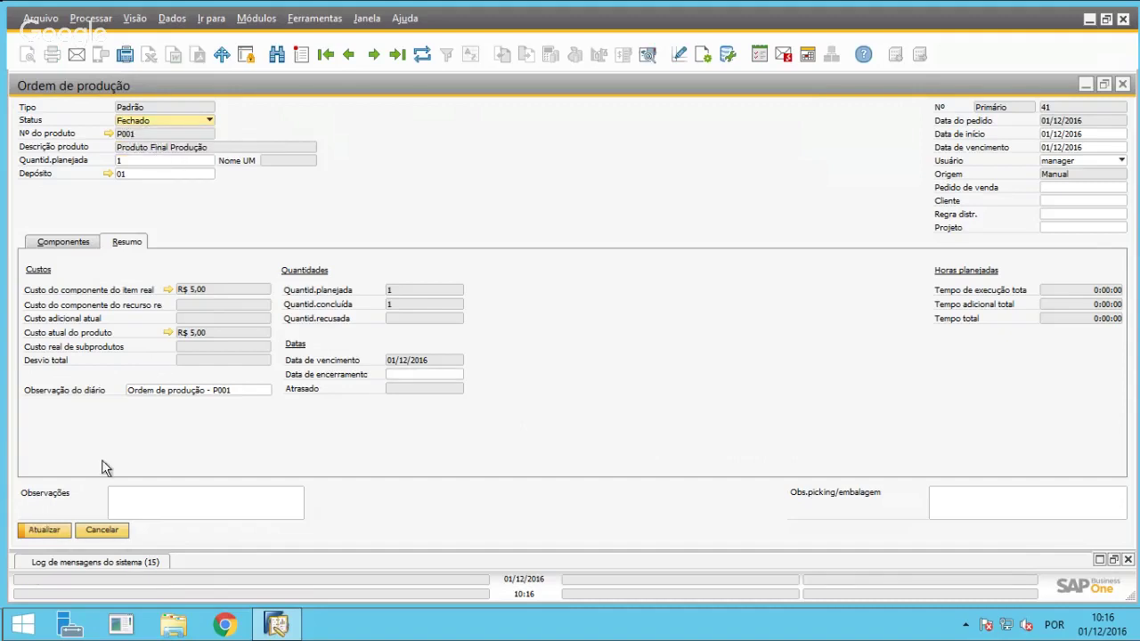
pyautogui.click(47, 529)
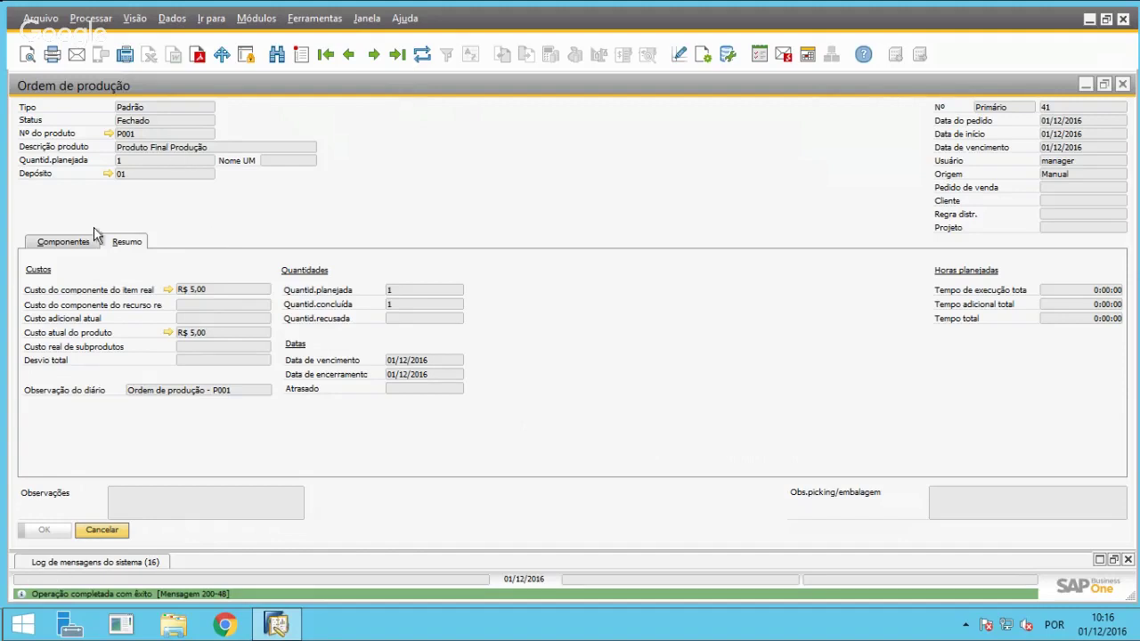
# Check the closed order's components, and examine the inventory data in P001's item master record through its product structure.
pyautogui.click(79, 248)
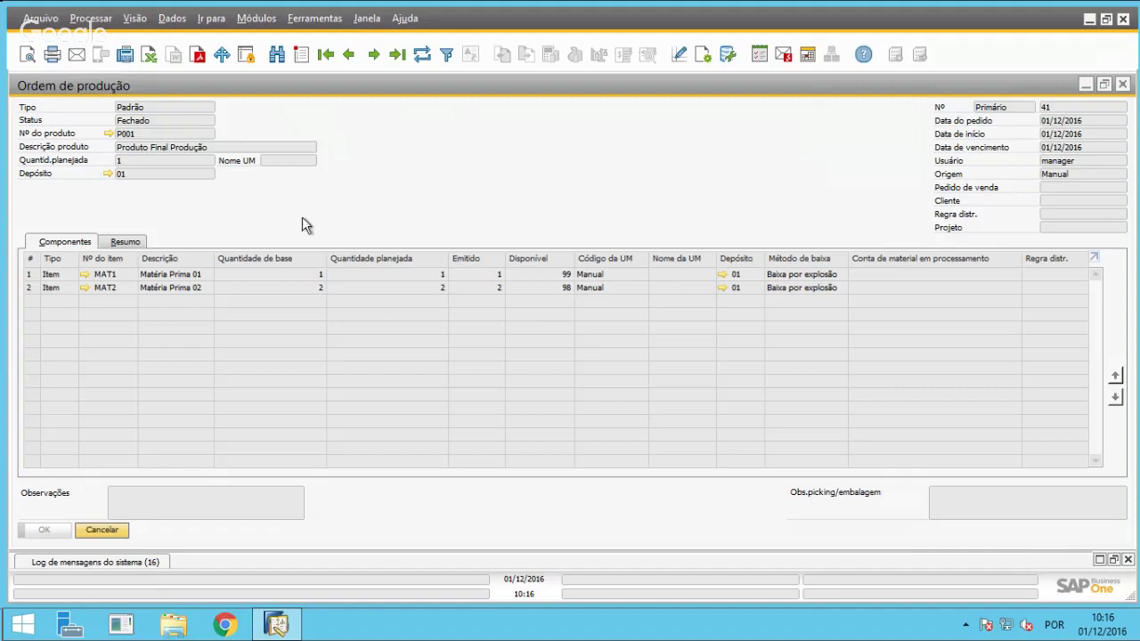
pyautogui.click(108, 134)
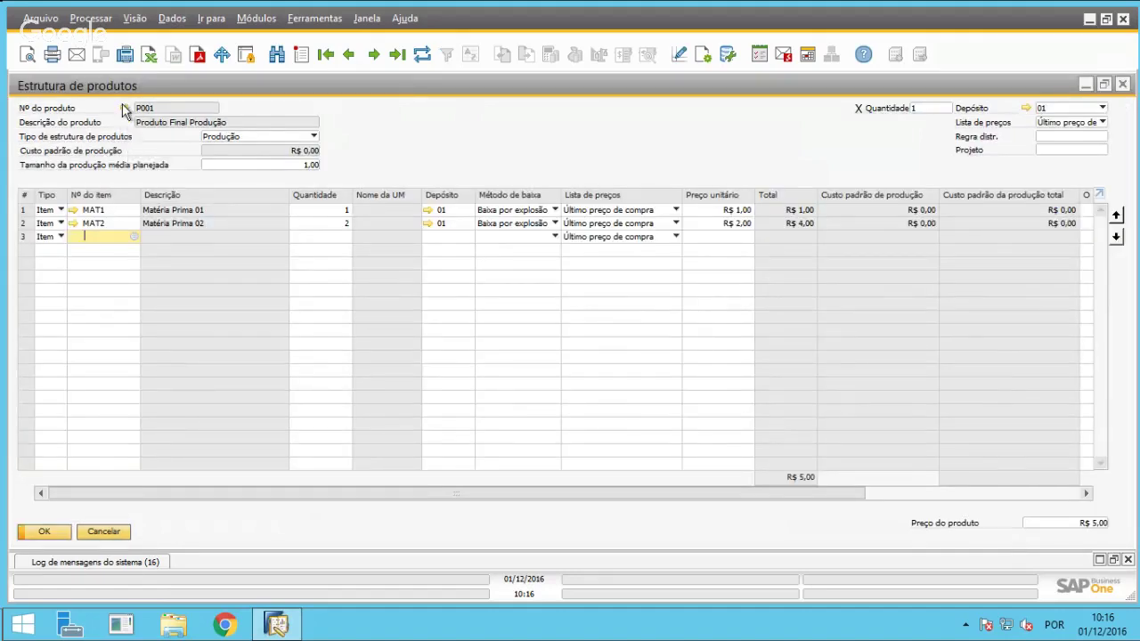
pyautogui.click(125, 108)
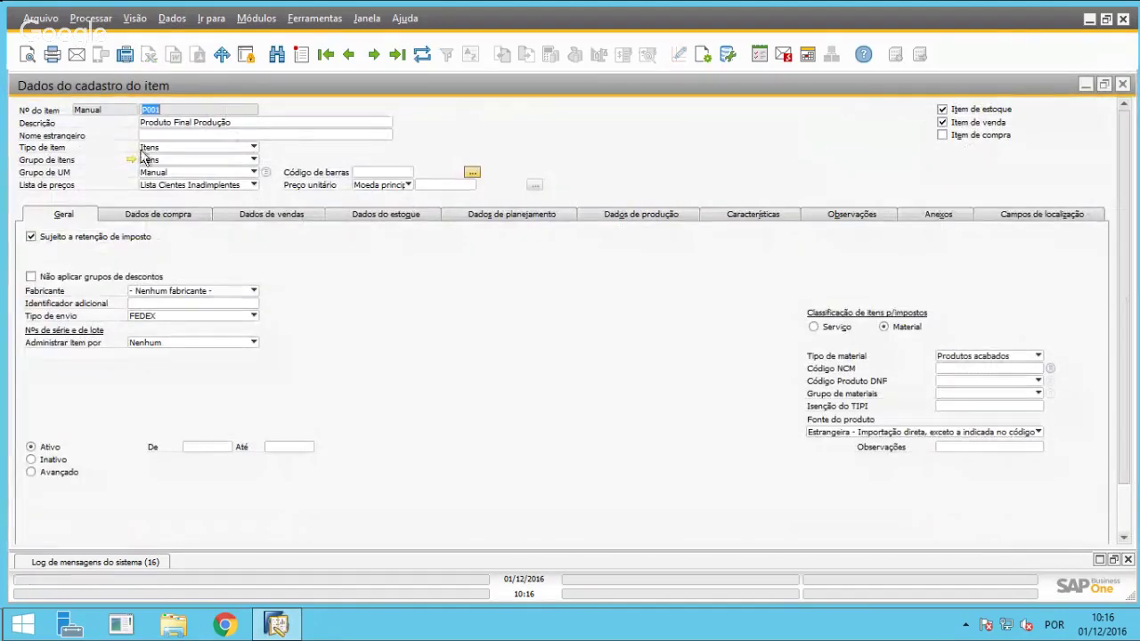
pyautogui.click(405, 217)
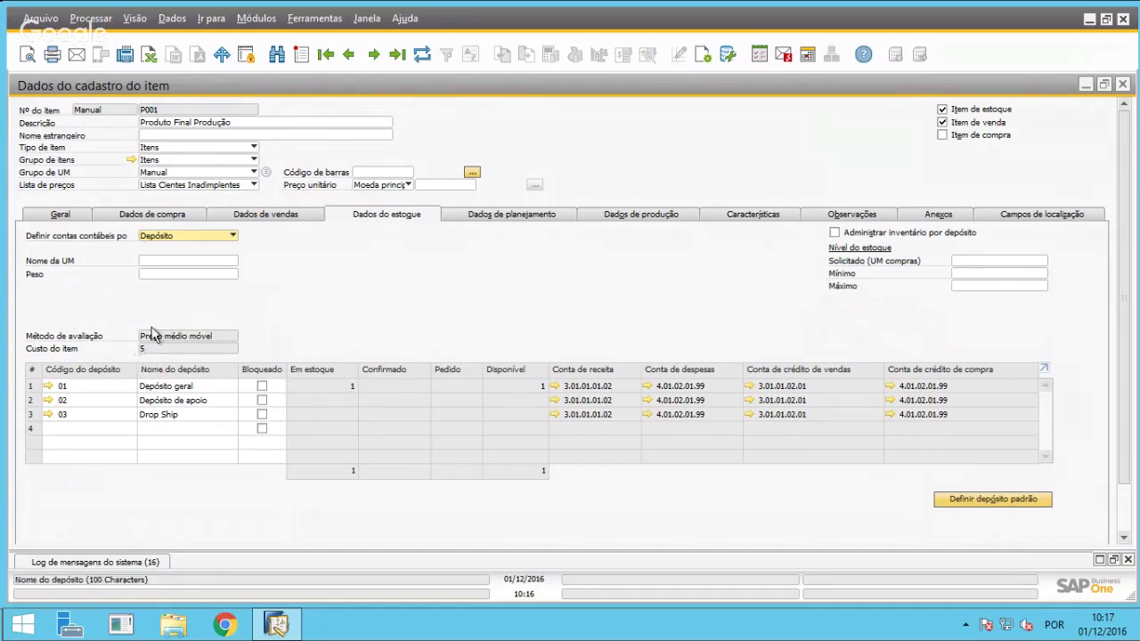
# Examine P001's inventory posting list, then close the list, the item master record and the product structure.
pyautogui.rightClick(430, 283)
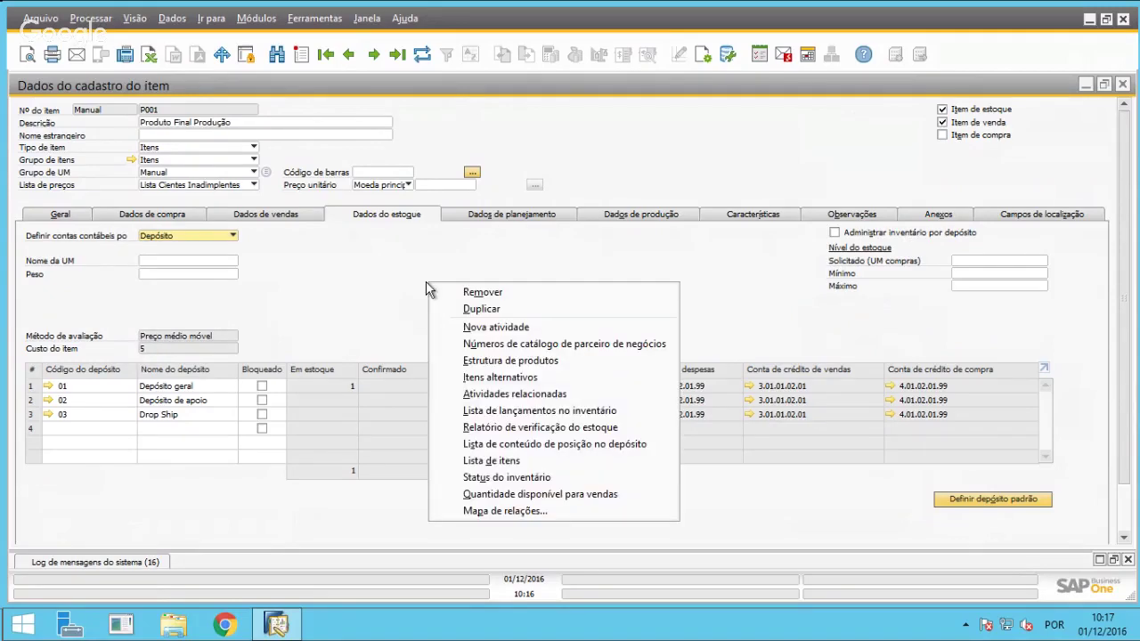
pyautogui.click(383, 267)
pyautogui.rightClick(410, 259)
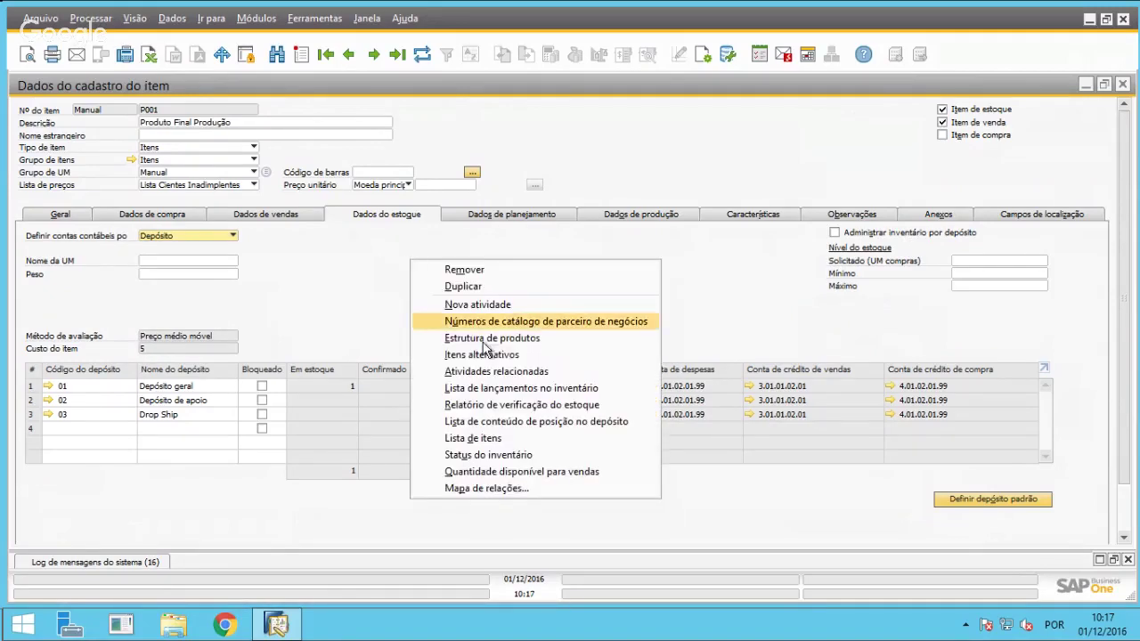
pyautogui.click(526, 388)
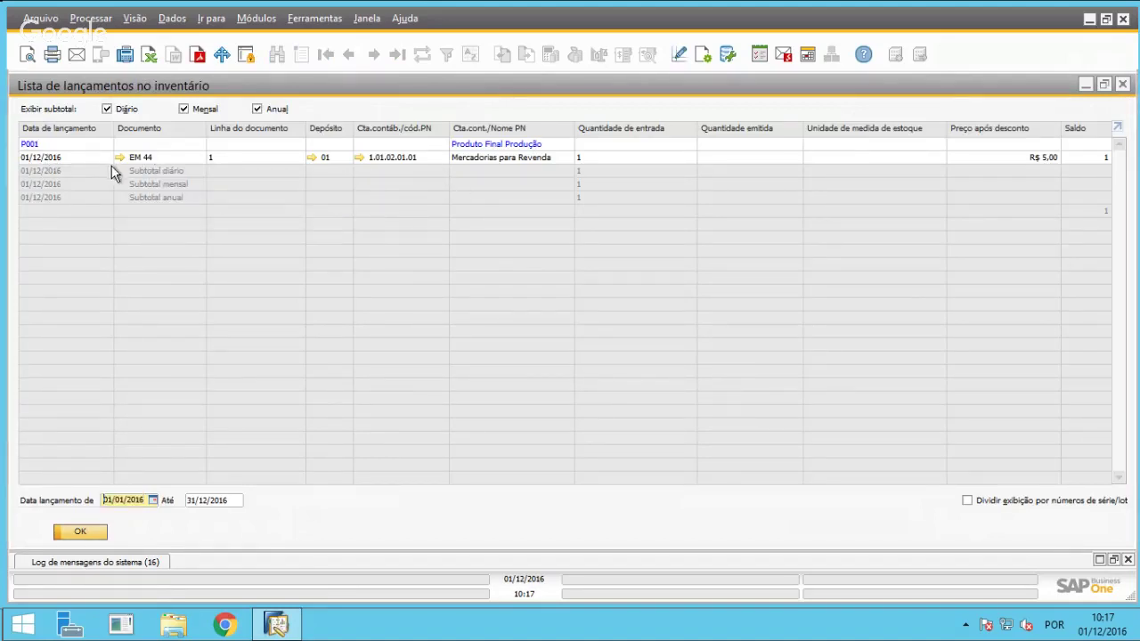
pyautogui.moveTo(122, 161)
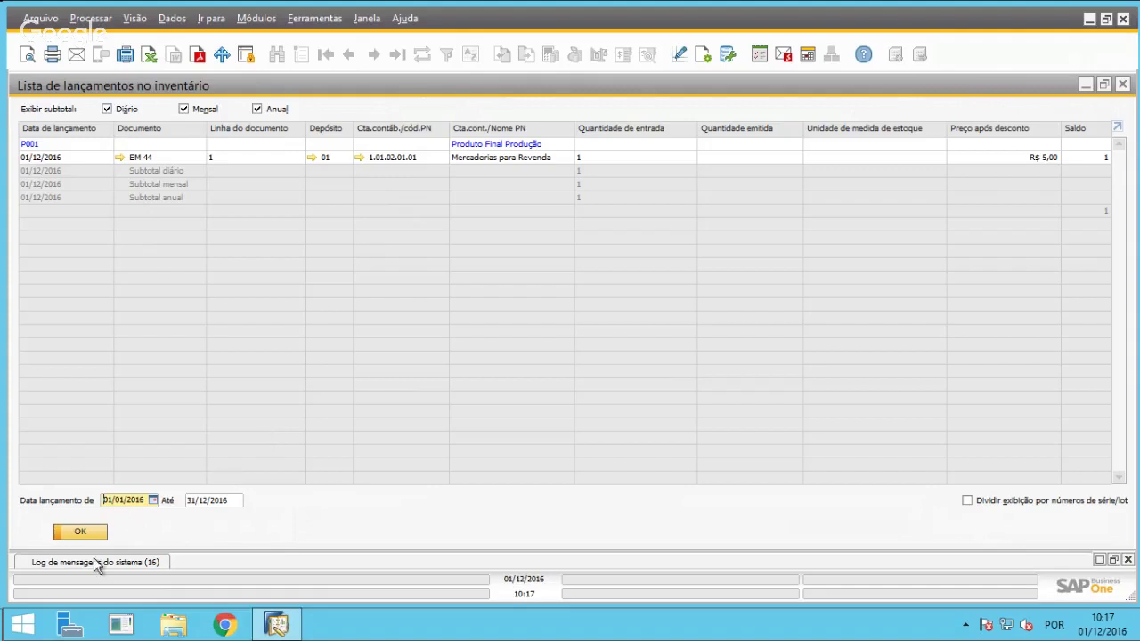
pyautogui.click(74, 534)
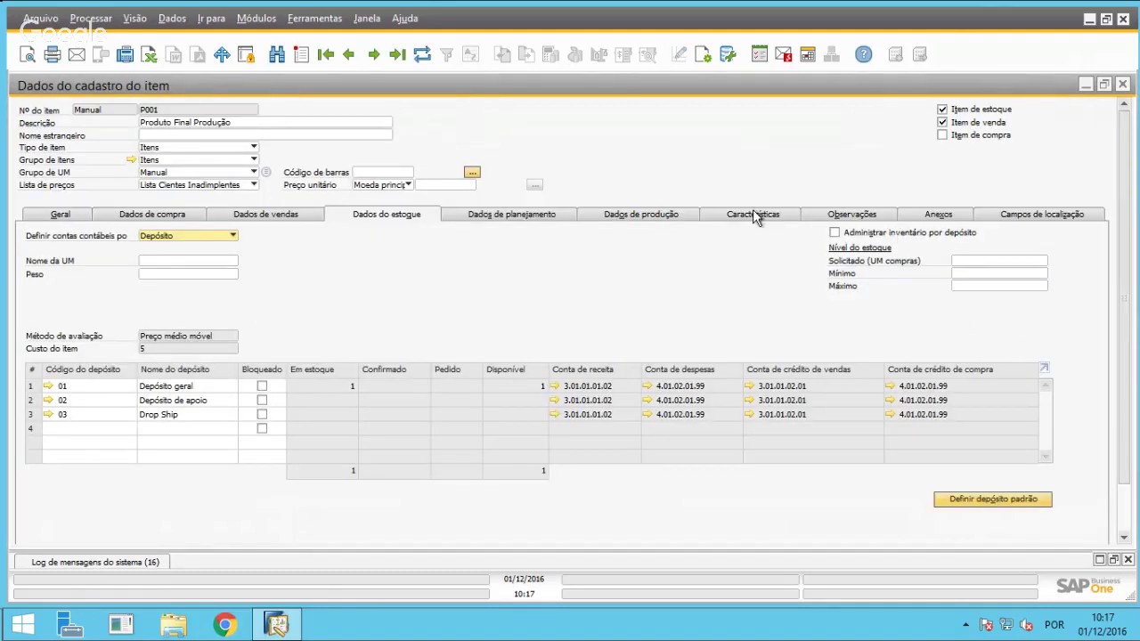
pyautogui.click(1122, 84)
pyautogui.click(1122, 83)
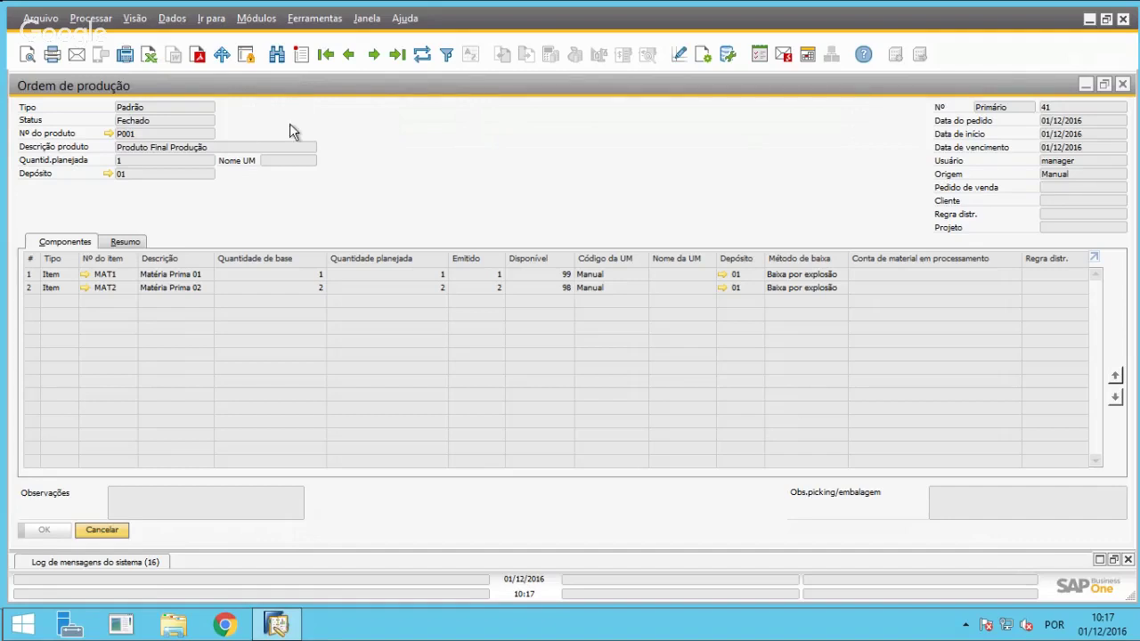
# Create and add a new standard production order for P001 with a planned quantity of 5 and a base quantity of 2 for MAT2.
pyautogui.click(302, 57)
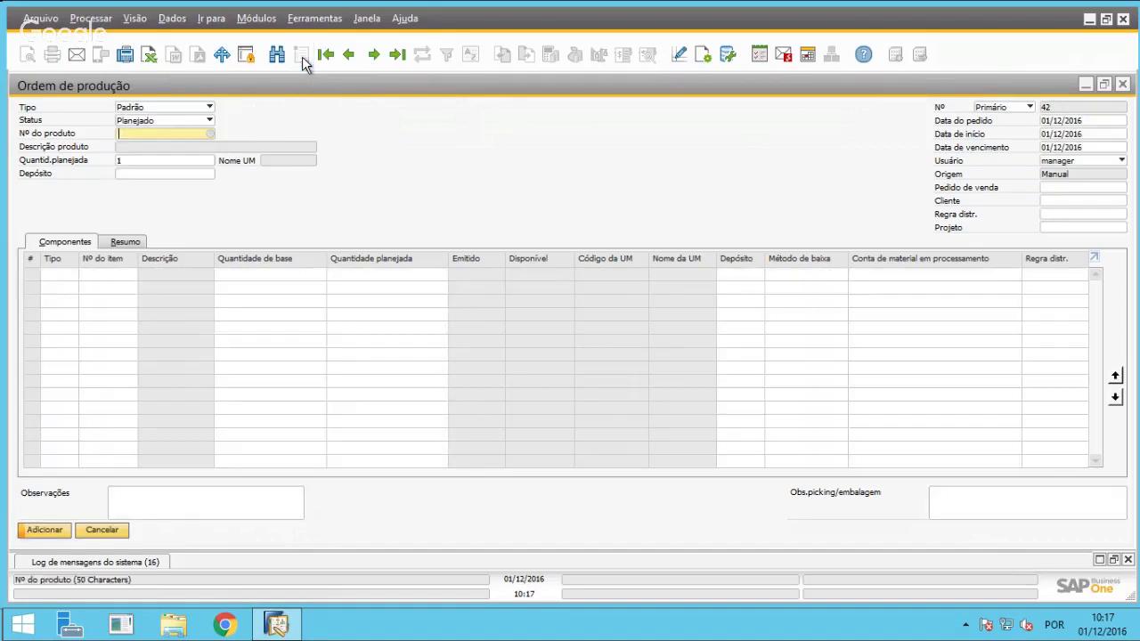
pyautogui.click(205, 136)
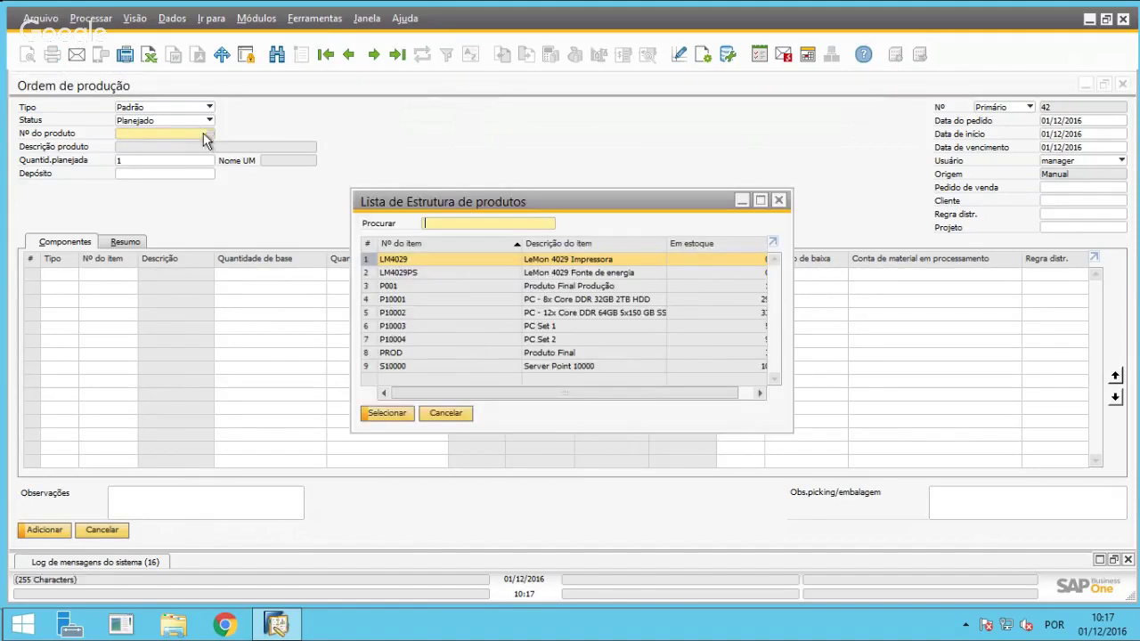
pyautogui.click(540, 290)
pyautogui.doubleClick(393, 286)
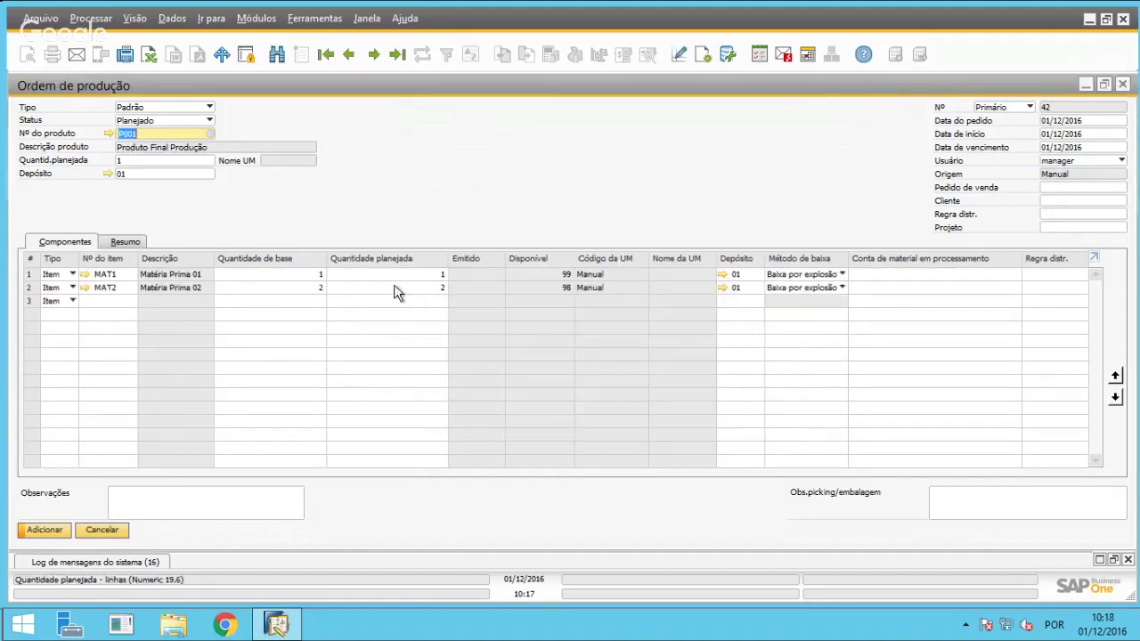
pyautogui.press('Tab')
pyautogui.write('5')
pyautogui.press('Tab')
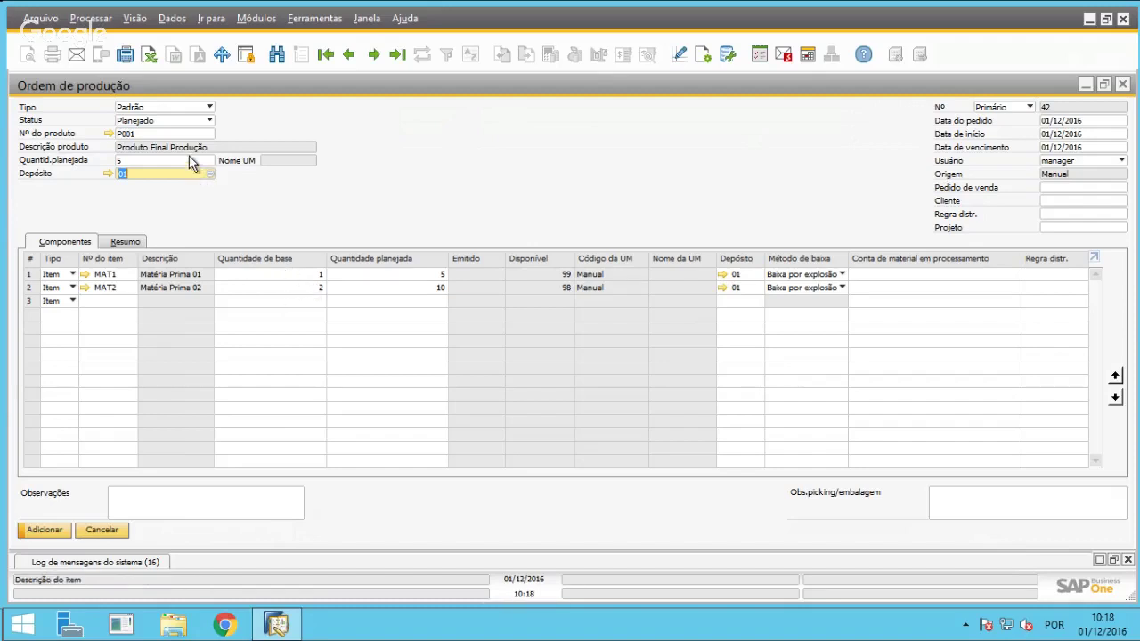
pyautogui.click(314, 287)
pyautogui.write('2')
pyautogui.click(45, 531)
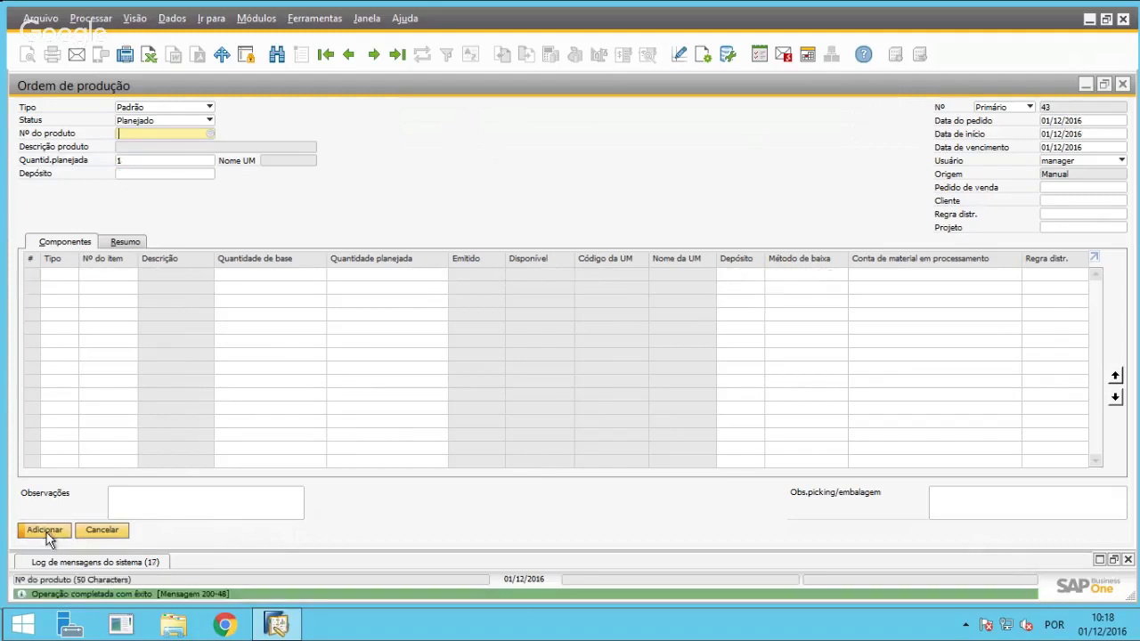
# Check the newly added order's components, close it, and examine the open production orders in a maximized open items list.
pyautogui.click(397, 55)
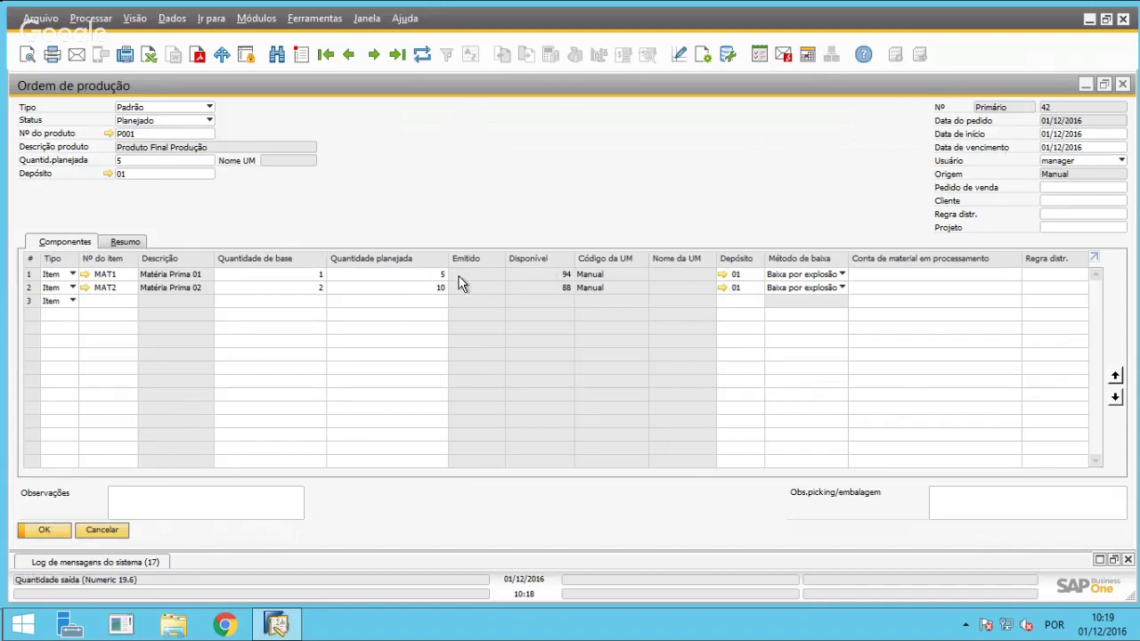
pyautogui.click(1121, 85)
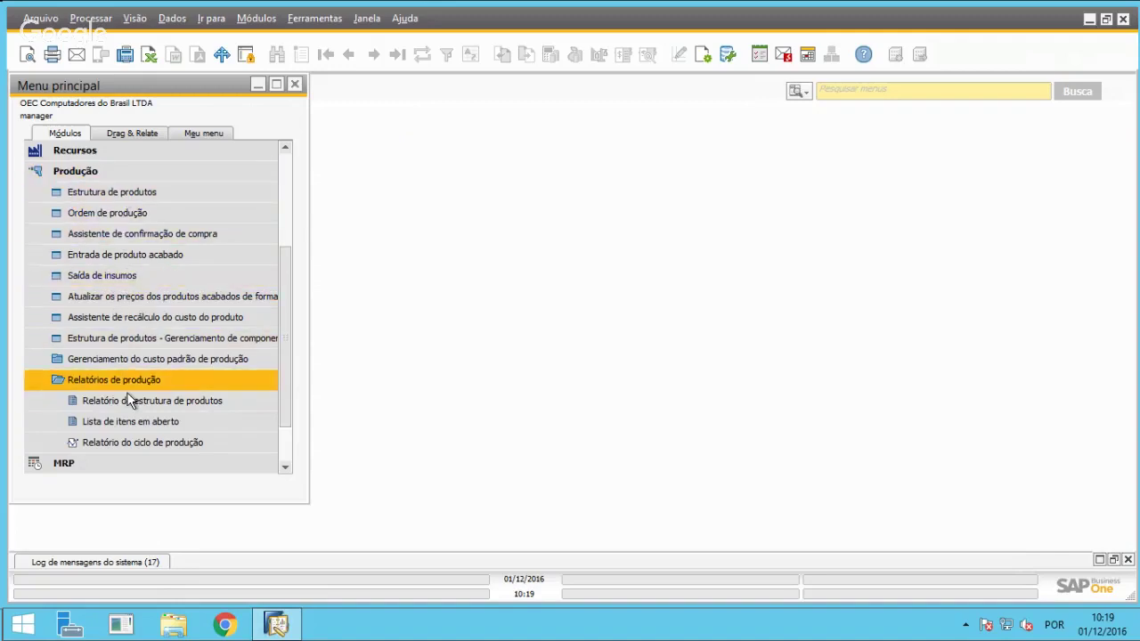
pyautogui.click(135, 427)
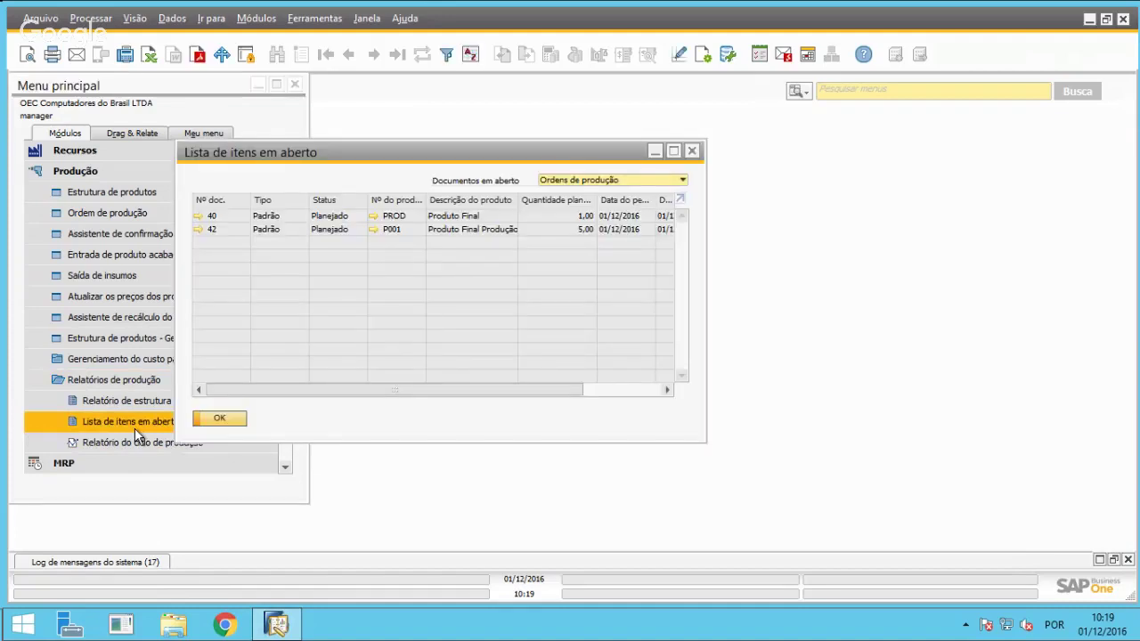
pyautogui.click(674, 151)
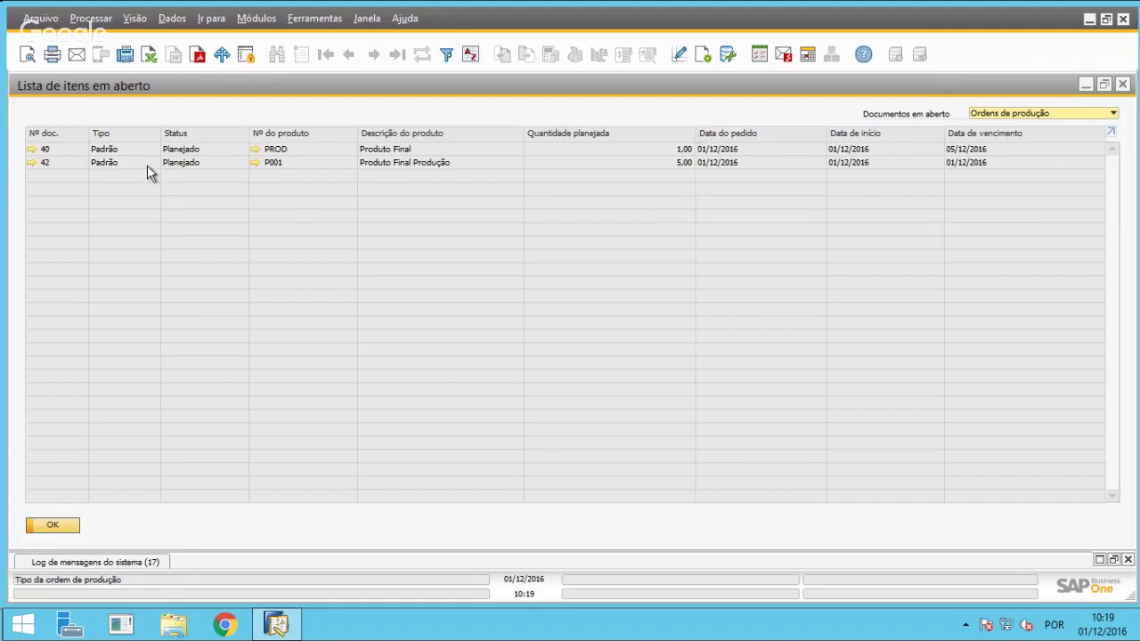
pyautogui.moveTo(52, 148)
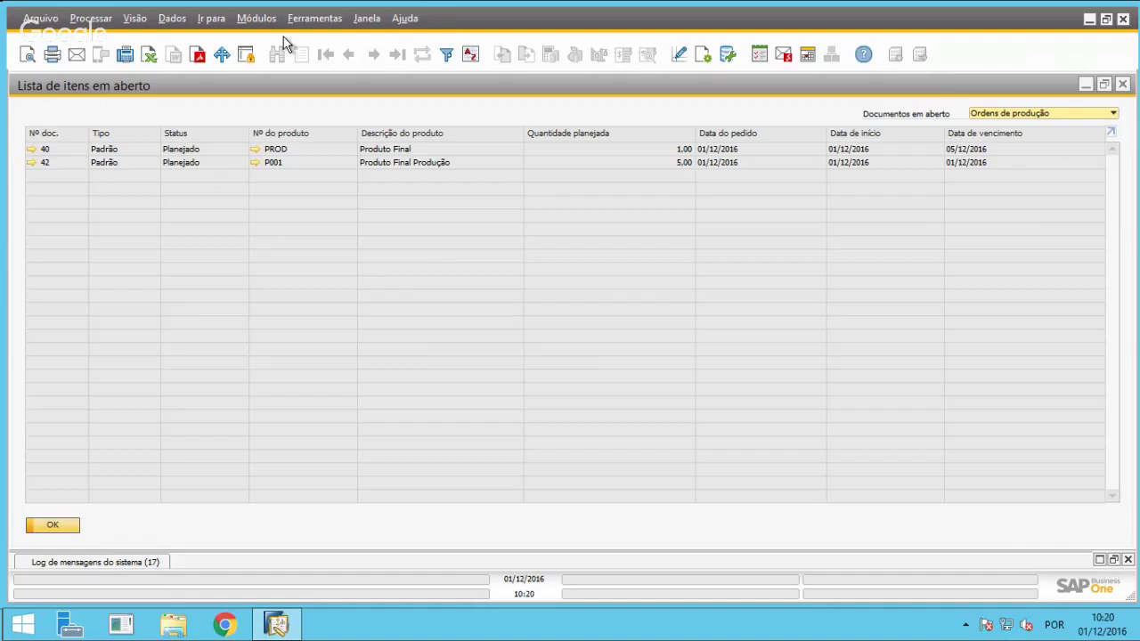
# From the listed P001 order, examine the ordered and available stock in P001's item master record, then return to the order.
pyautogui.click(26, 162)
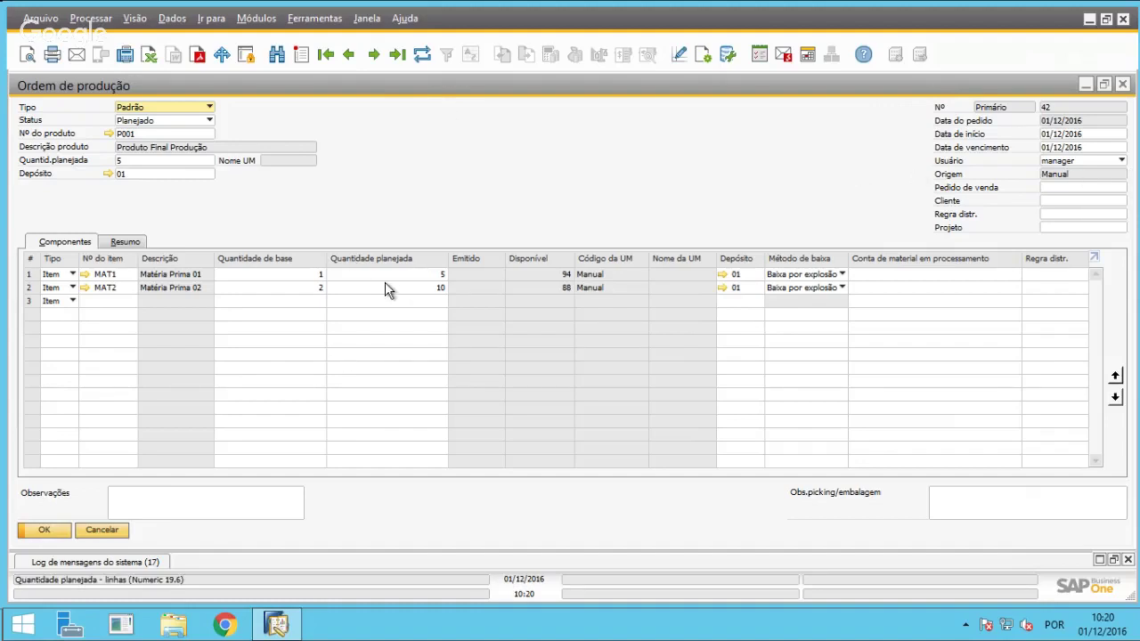
pyautogui.click(107, 134)
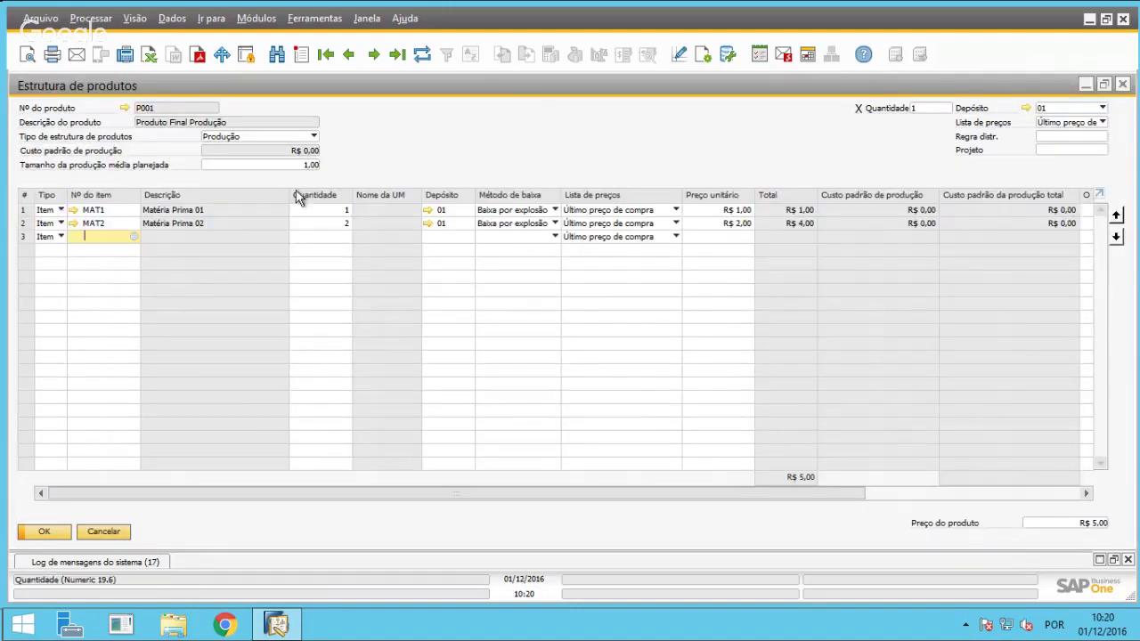
pyautogui.click(125, 108)
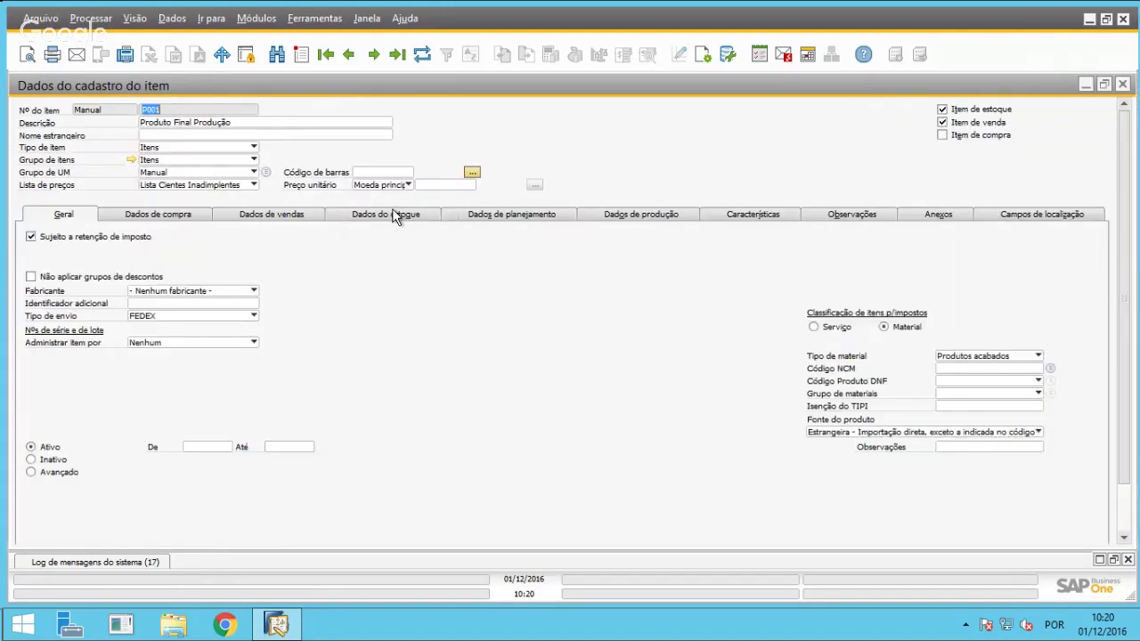
pyautogui.click(396, 216)
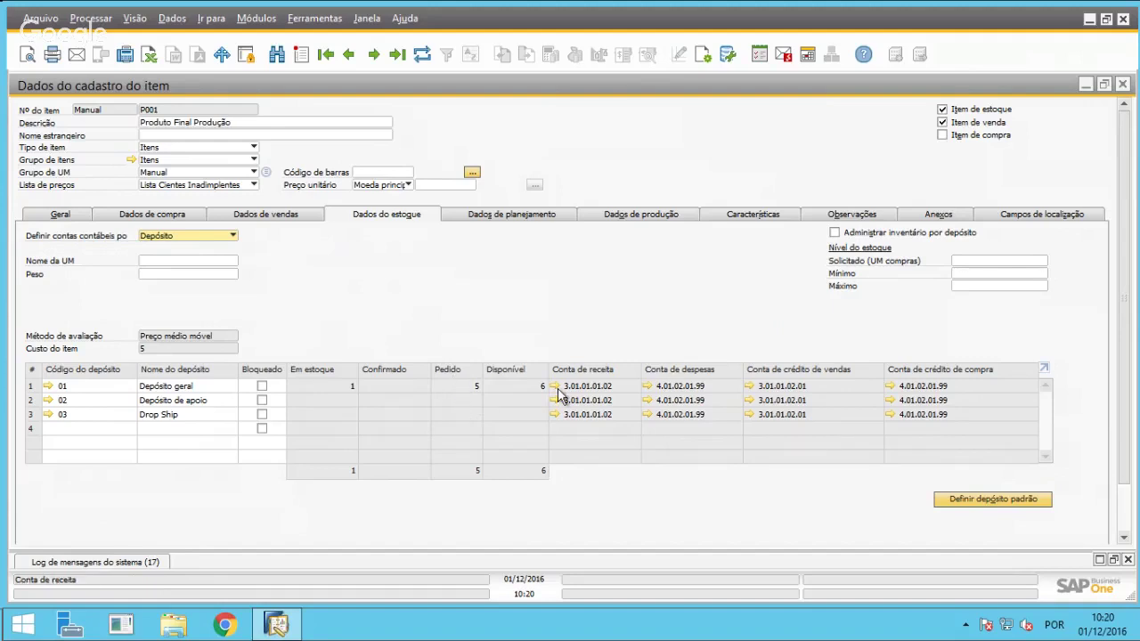
pyautogui.moveTo(560, 393)
pyautogui.click(1123, 85)
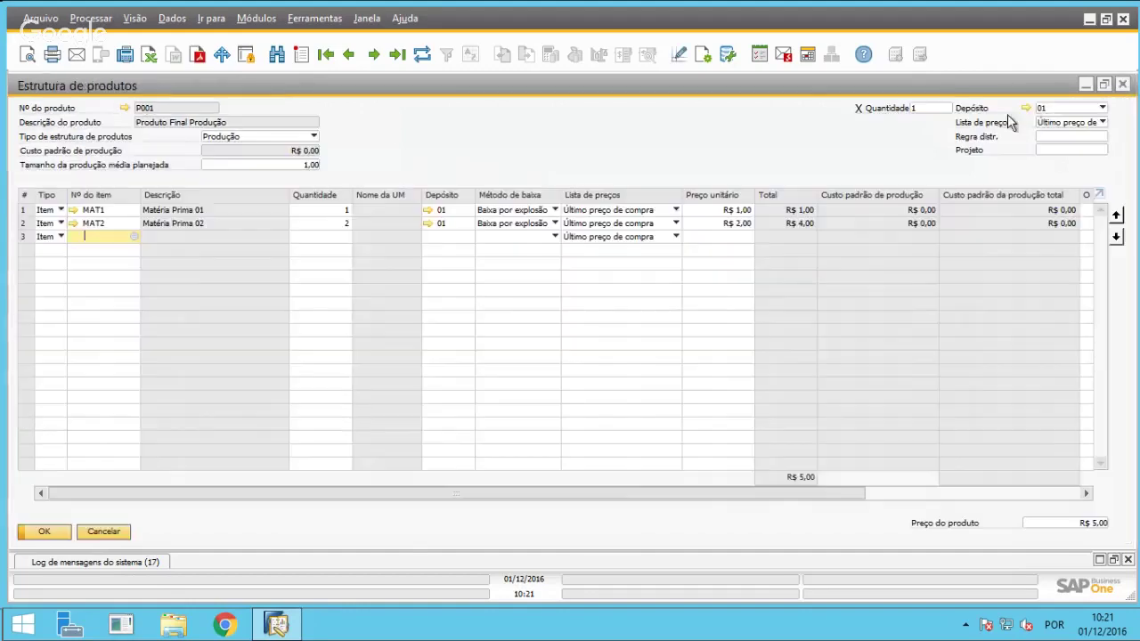
pyautogui.click(1122, 84)
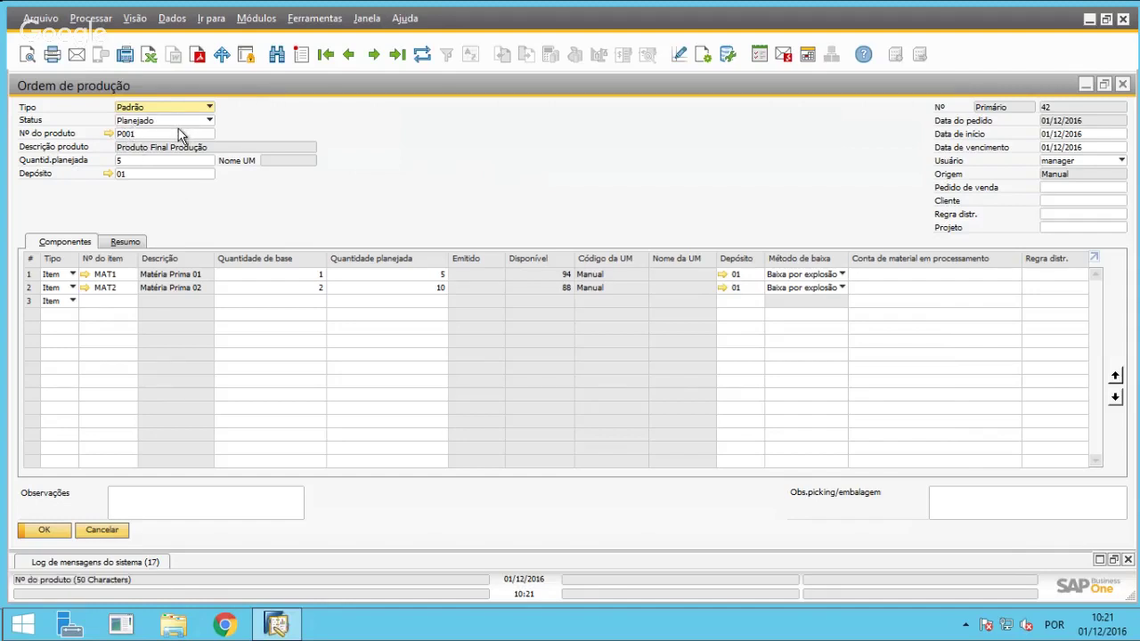
# Set the P001 production order's status to Liberado, update and refresh the order, and close it.
pyautogui.click(153, 121)
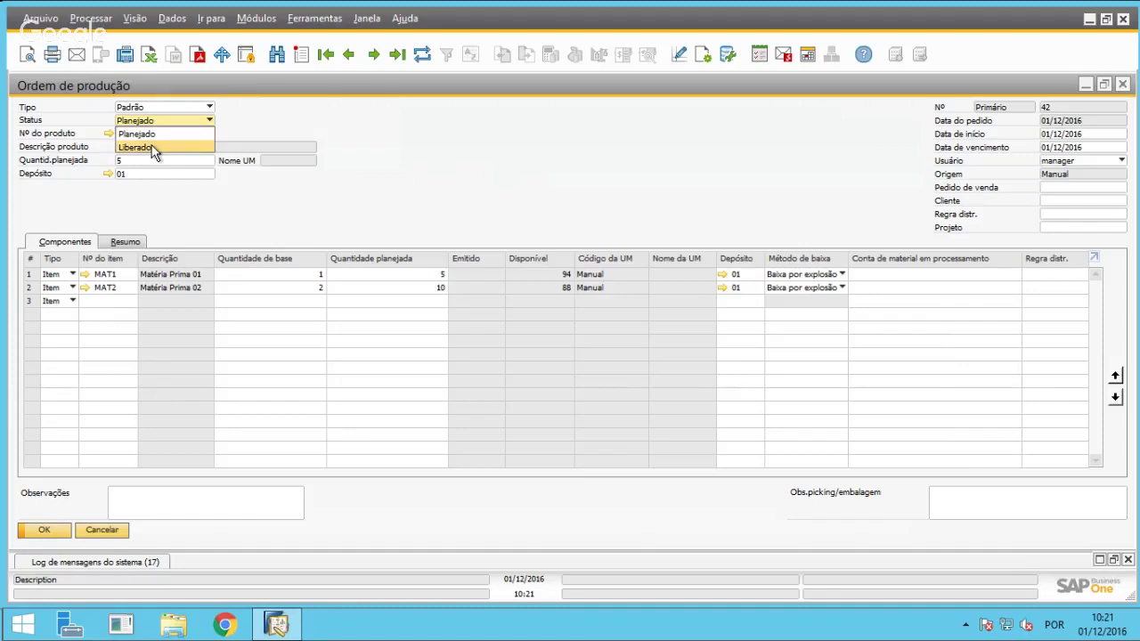
pyautogui.click(151, 148)
pyautogui.click(30, 531)
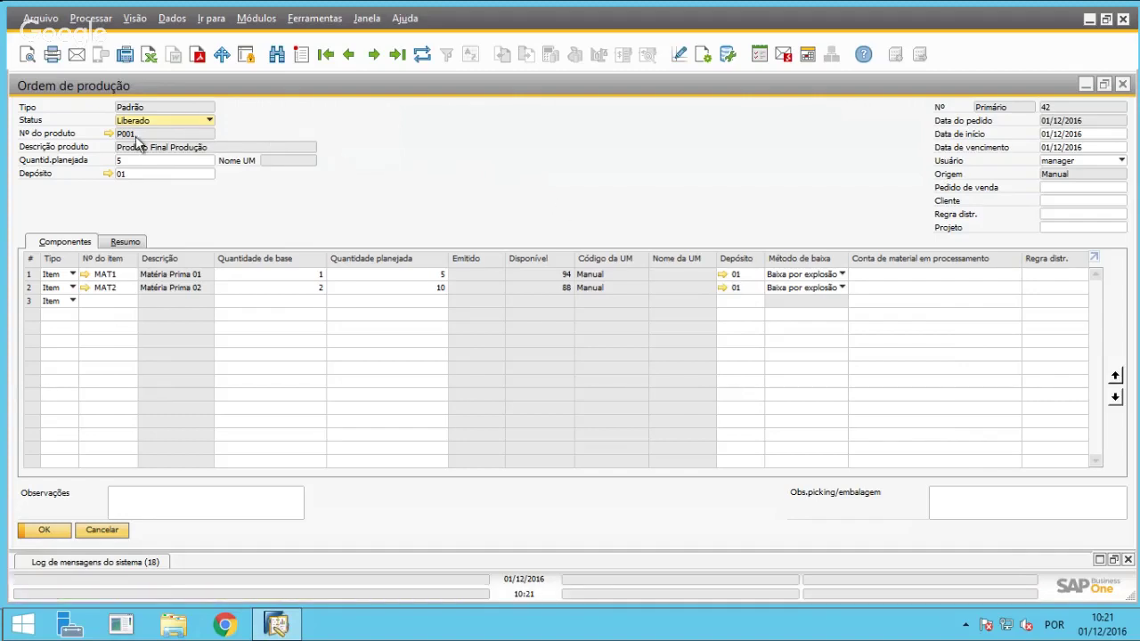
pyautogui.click(423, 54)
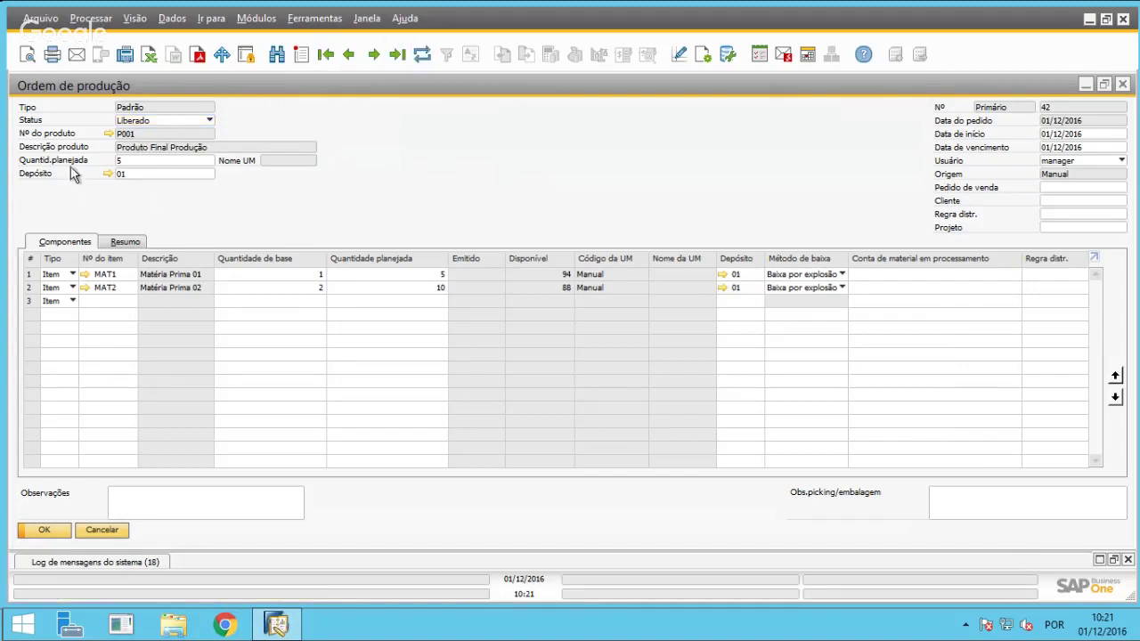
pyautogui.click(100, 529)
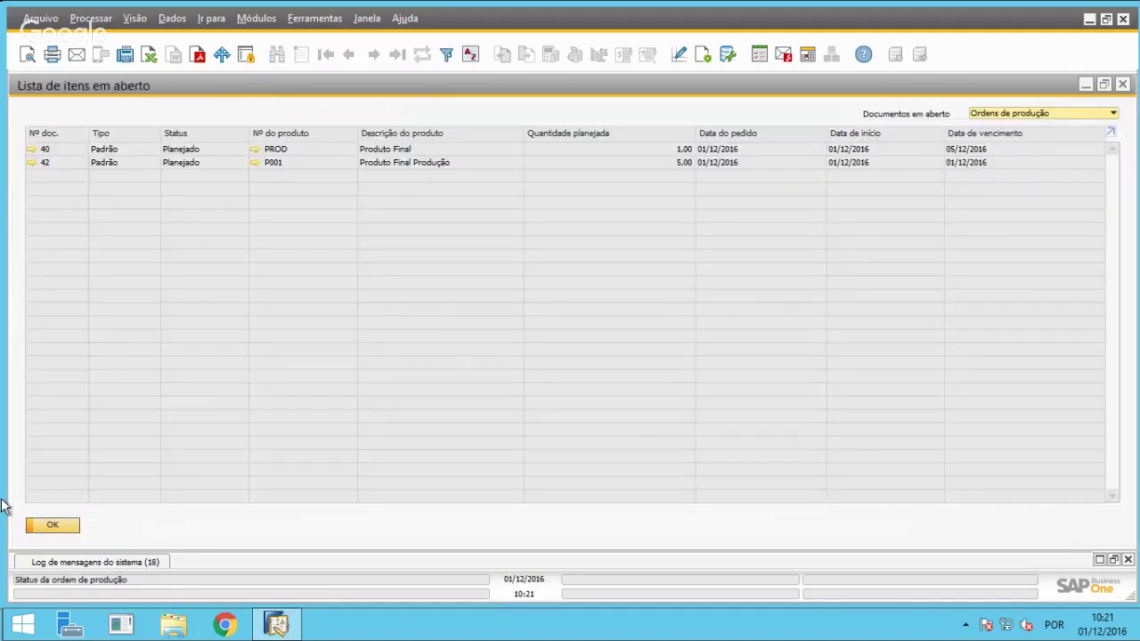
# Reopen the open items list and filter the production orders by Status equal to Liberado.
pyautogui.click(1122, 84)
pyautogui.click(175, 421)
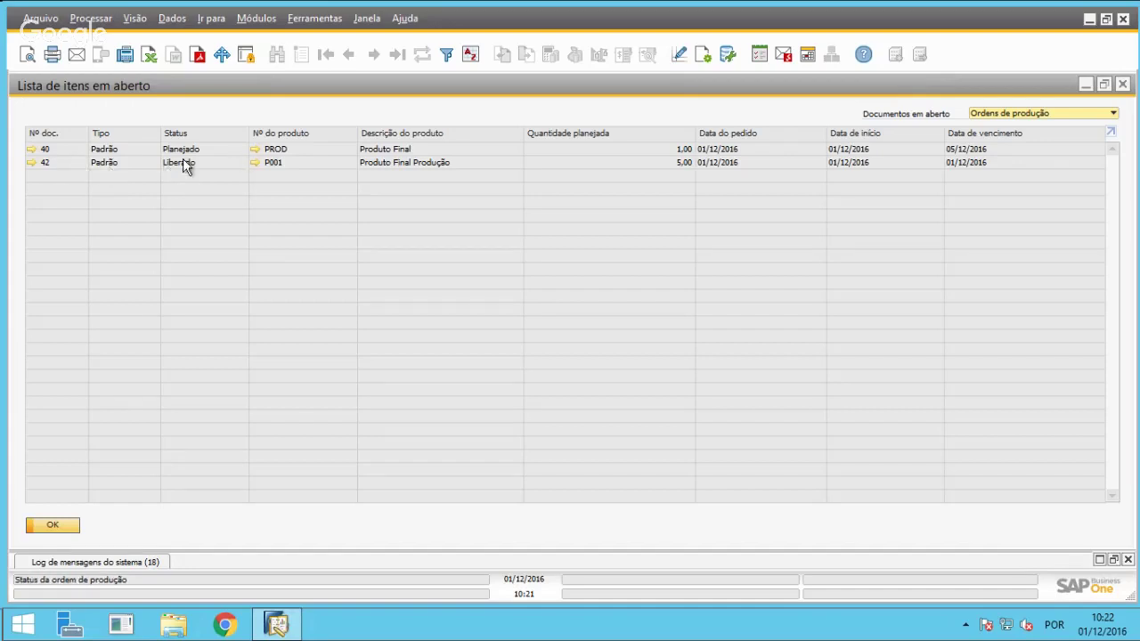
pyautogui.click(446, 57)
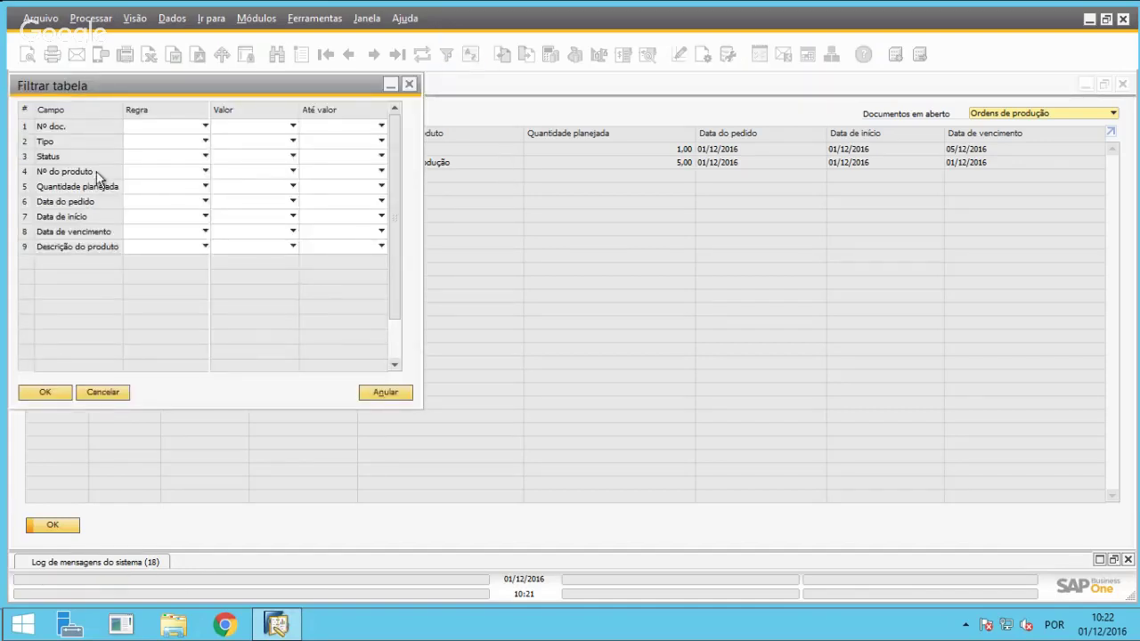
pyautogui.click(131, 156)
pyautogui.click(152, 168)
pyautogui.click(251, 158)
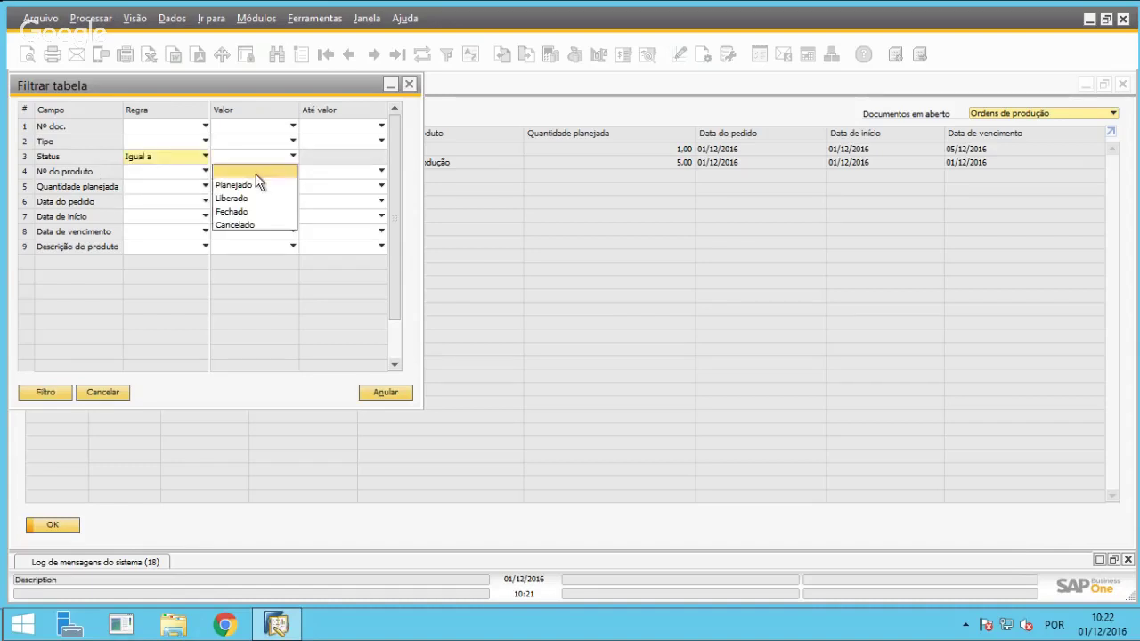
pyautogui.click(245, 199)
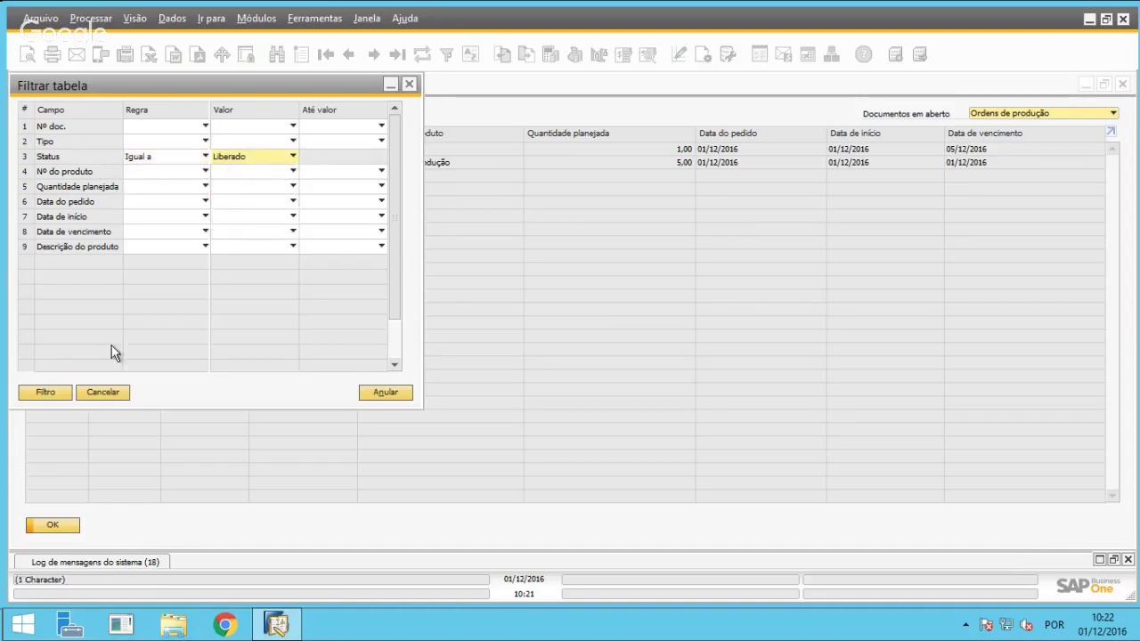
pyautogui.click(46, 392)
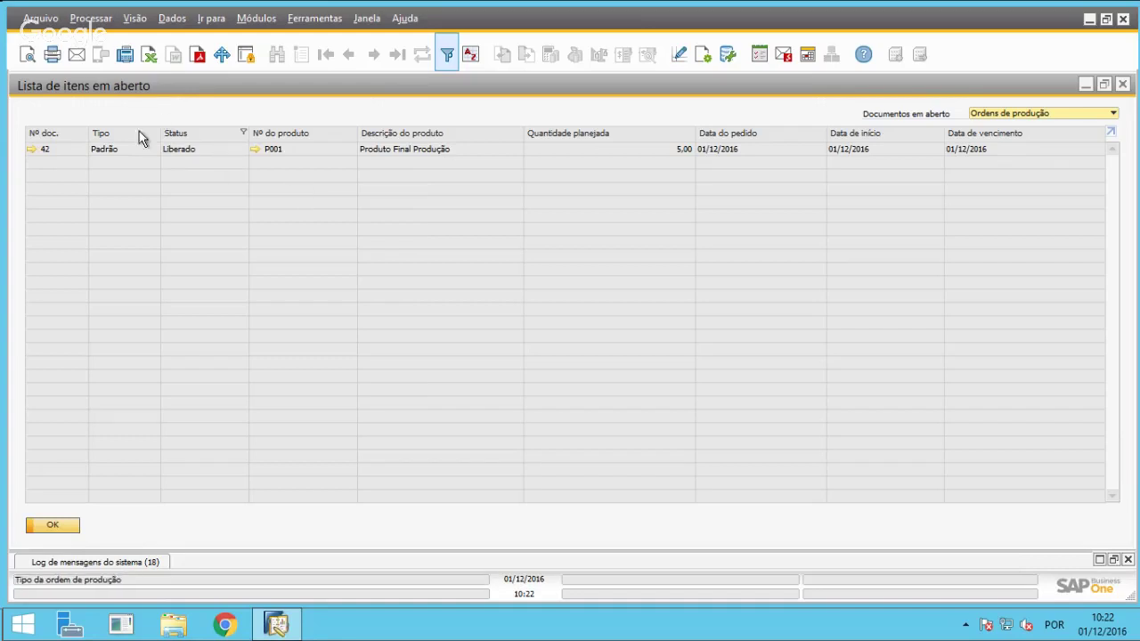
# From the released P001 order, record a finished-product receipt completing 5 units, add it with confirmation, and close the receipt form.
pyautogui.click(30, 150)
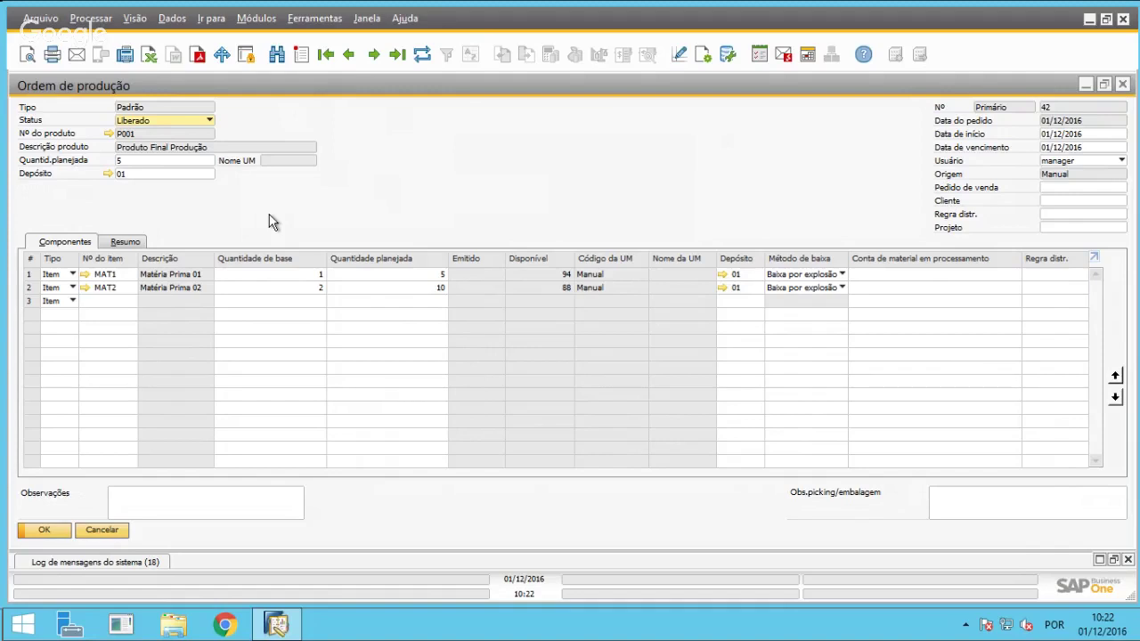
pyautogui.rightClick(456, 140)
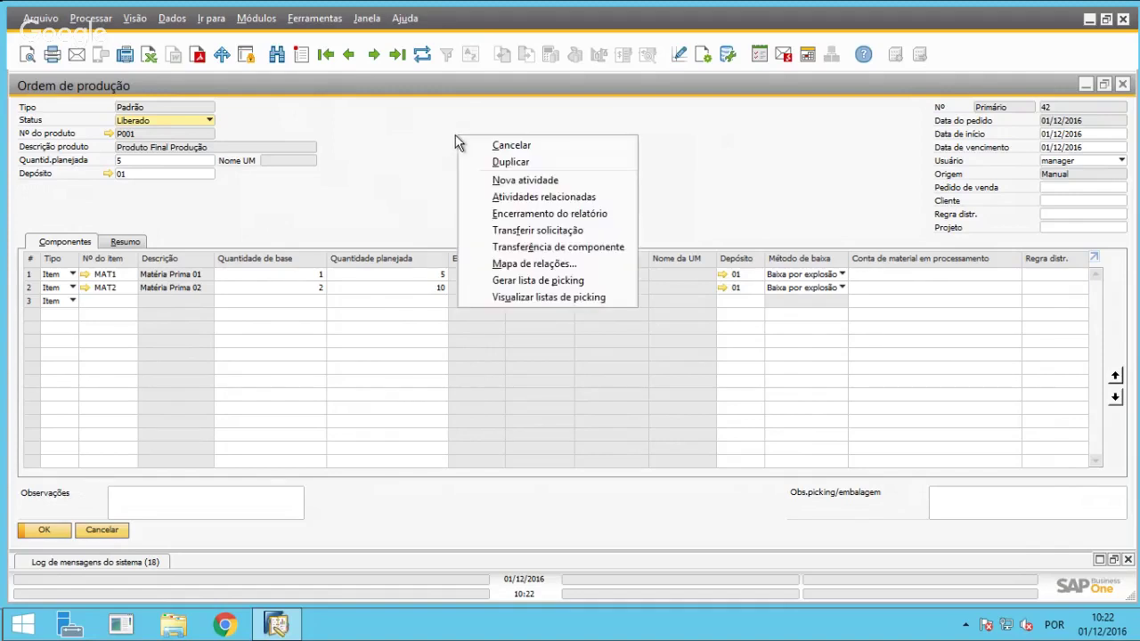
pyautogui.click(526, 215)
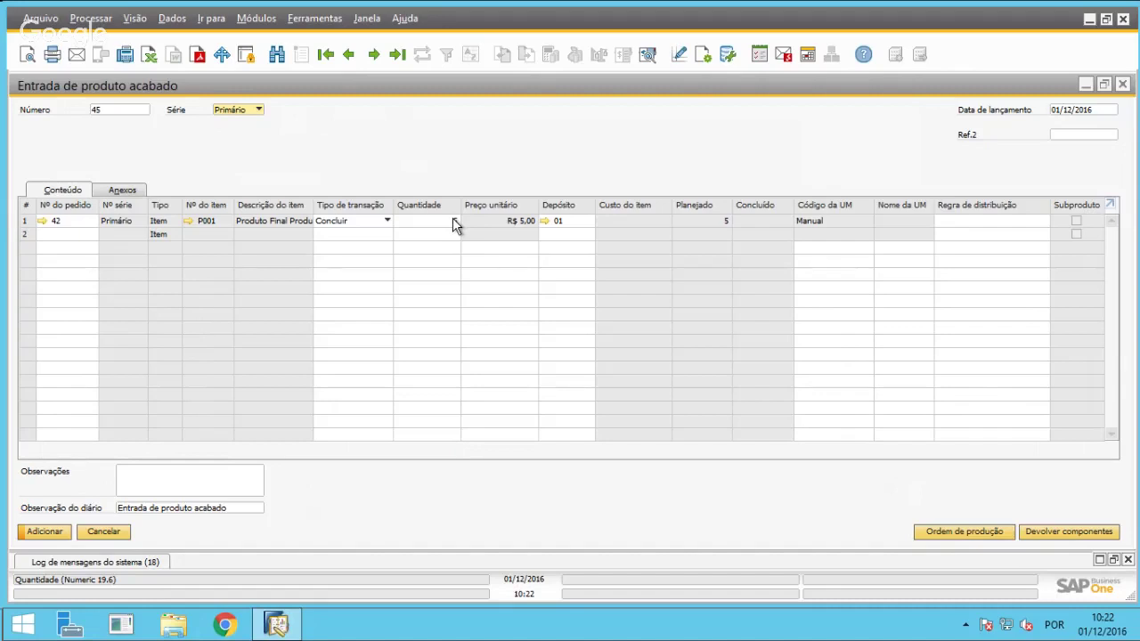
pyautogui.write('5')
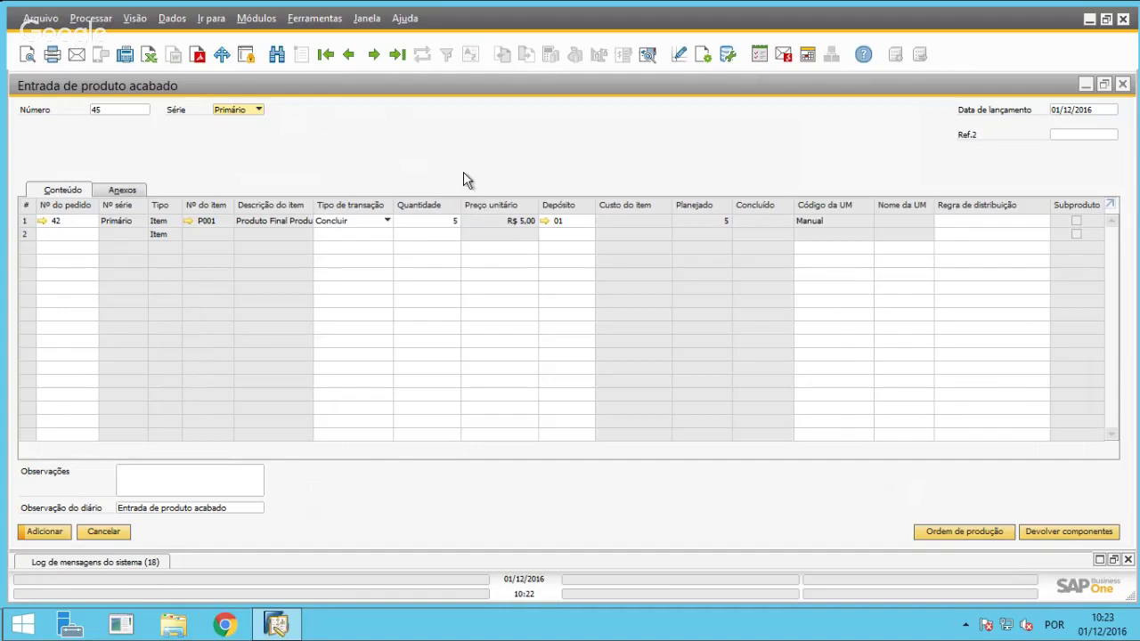
pyautogui.press('BackSpace')
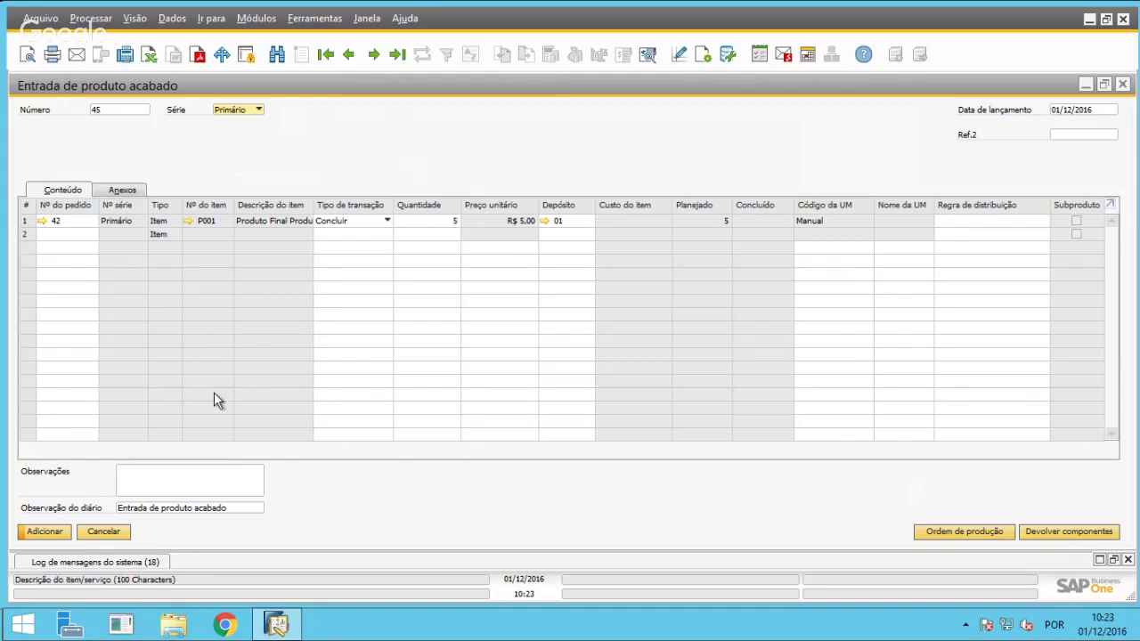
pyautogui.click(45, 535)
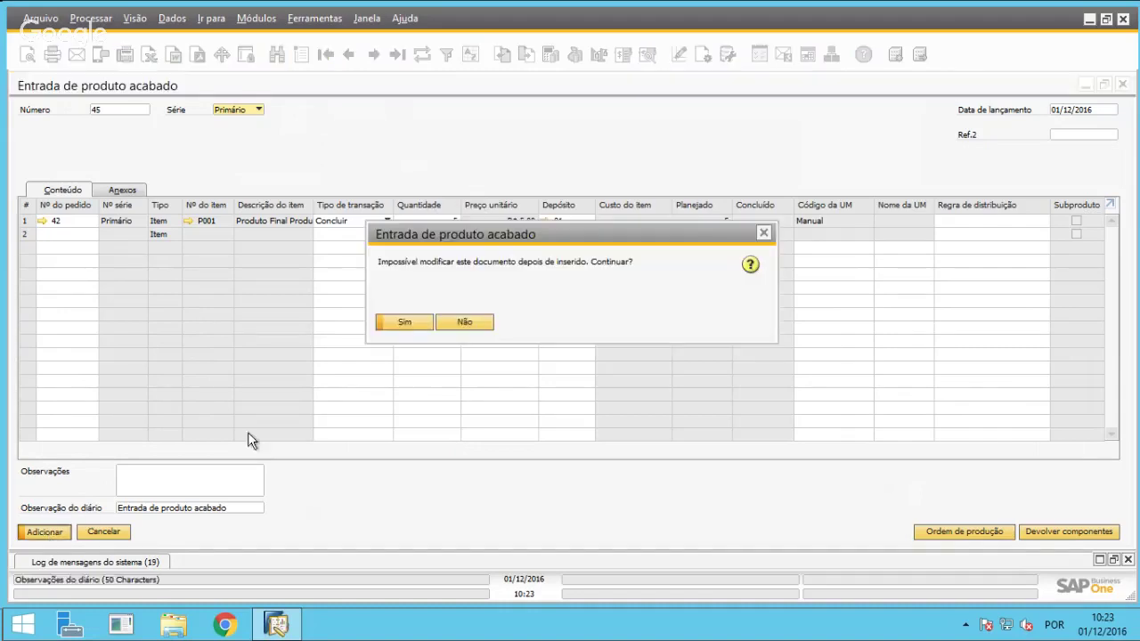
pyautogui.click(400, 324)
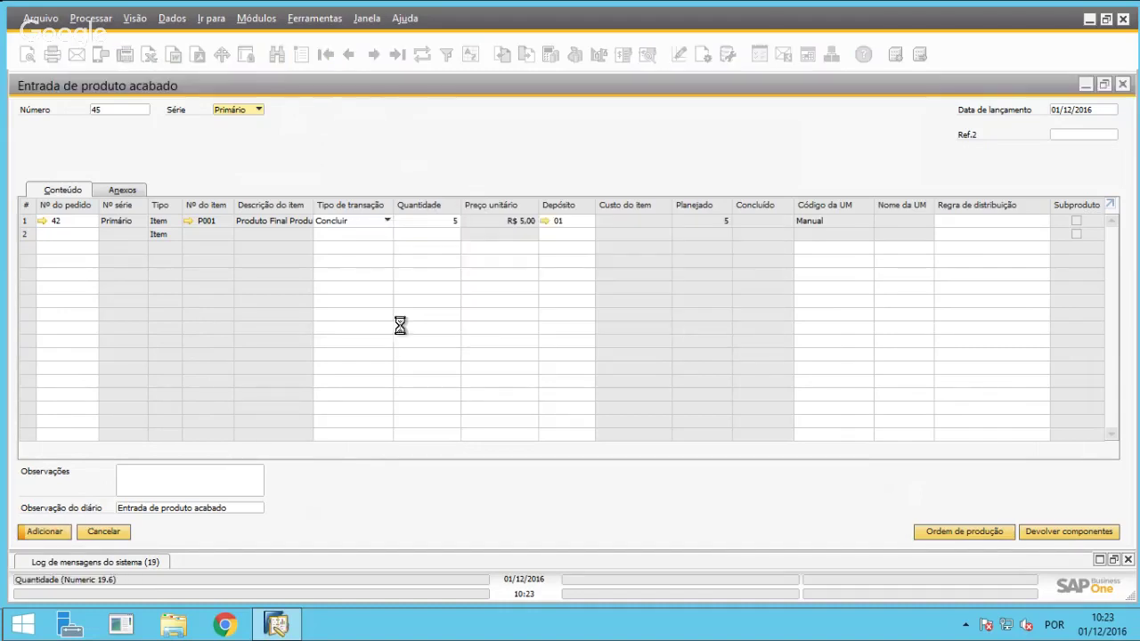
pyautogui.click(1123, 83)
# Refresh the P001 production order, set its status to Fechado, and update it.
pyautogui.click(422, 54)
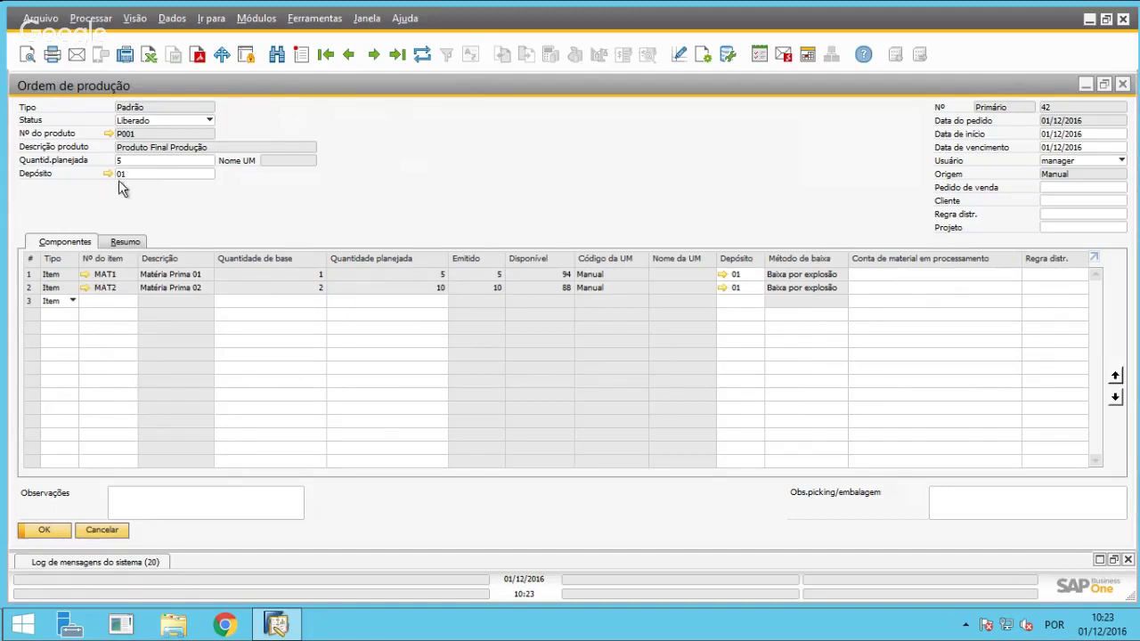
pyautogui.click(160, 120)
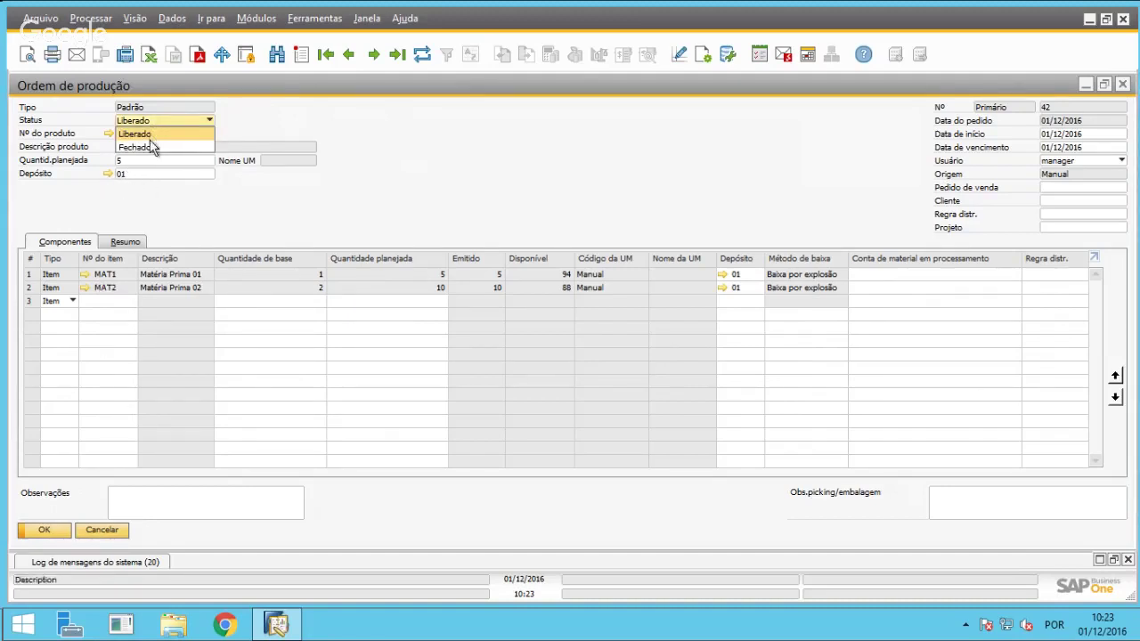
pyautogui.click(149, 143)
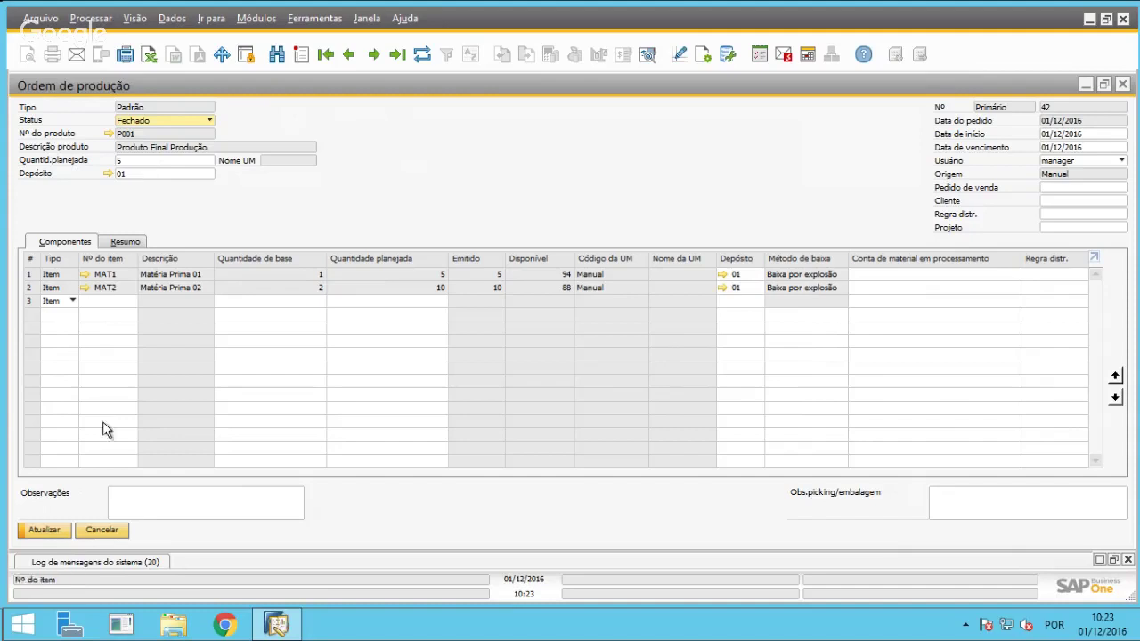
pyautogui.click(45, 530)
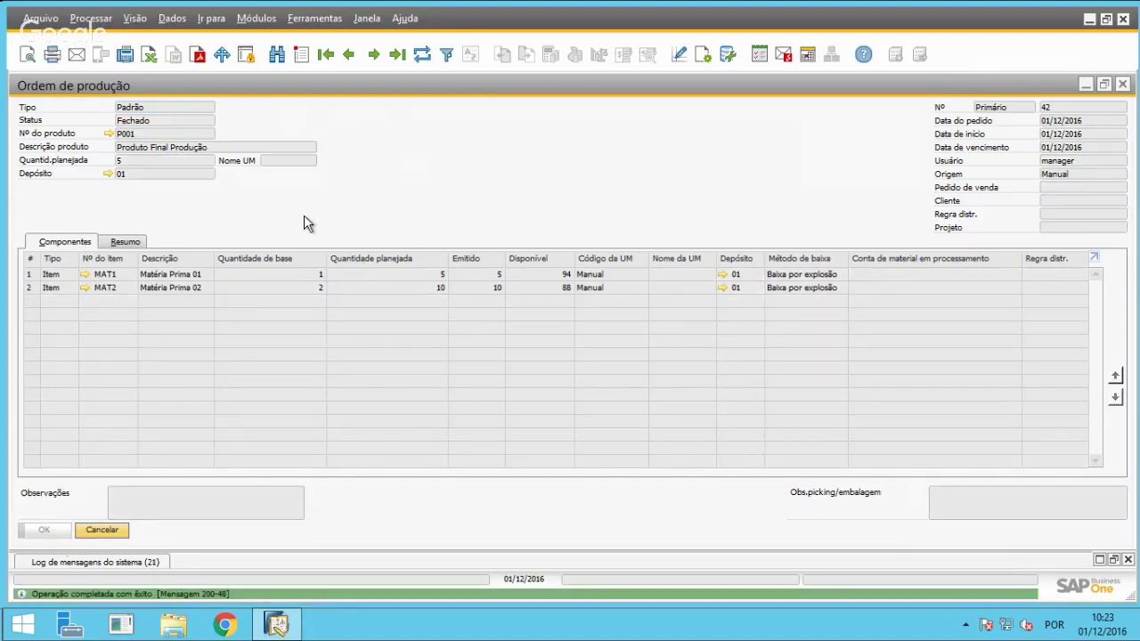
# Compare the closed order's cost and quantity summary with the planned and issued quantities of its components.
pyautogui.click(140, 243)
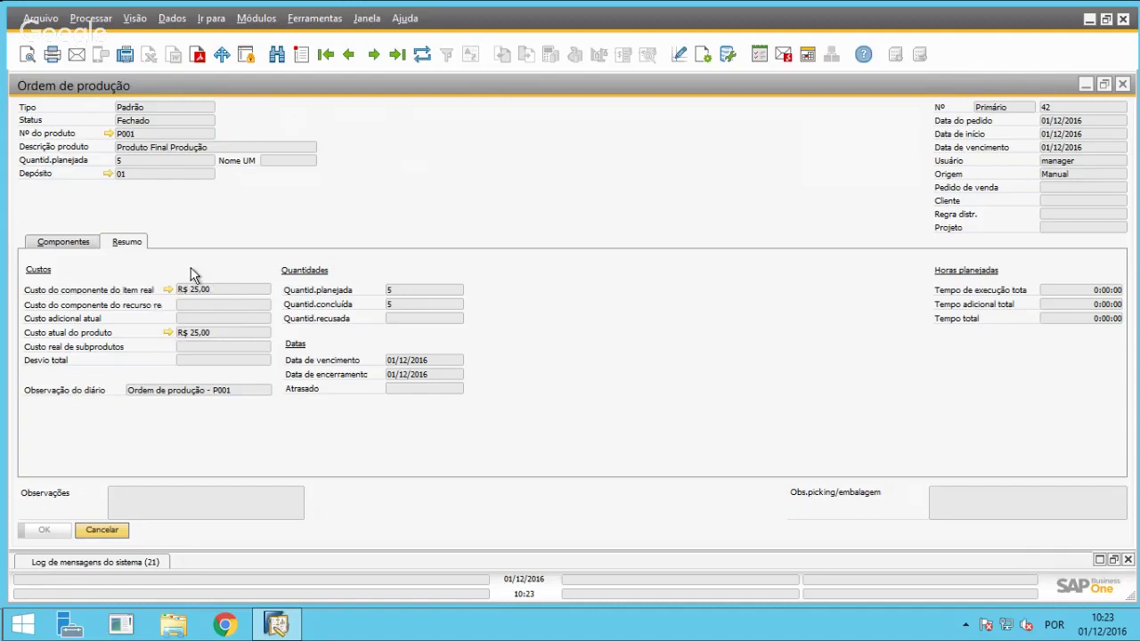
pyautogui.click(69, 241)
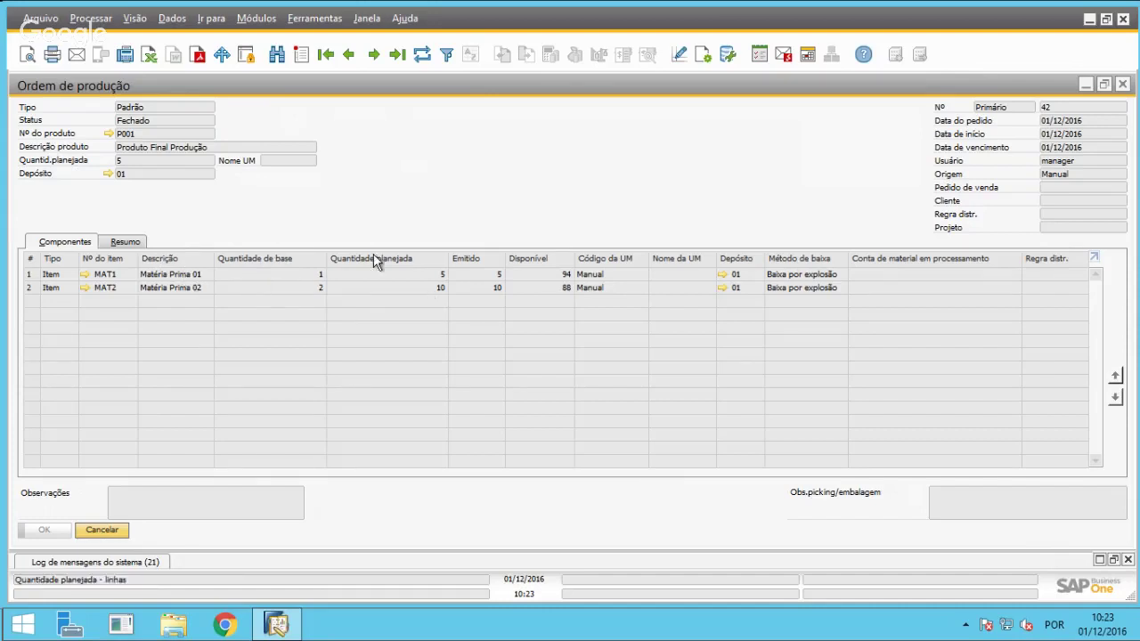
pyautogui.click(127, 244)
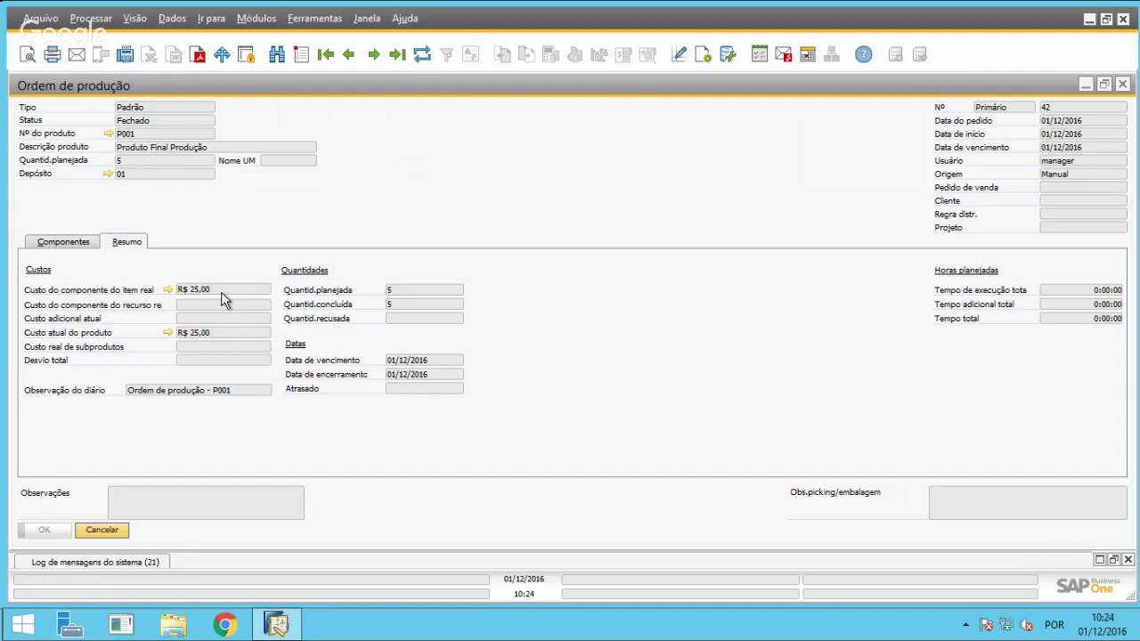
pyautogui.click(82, 242)
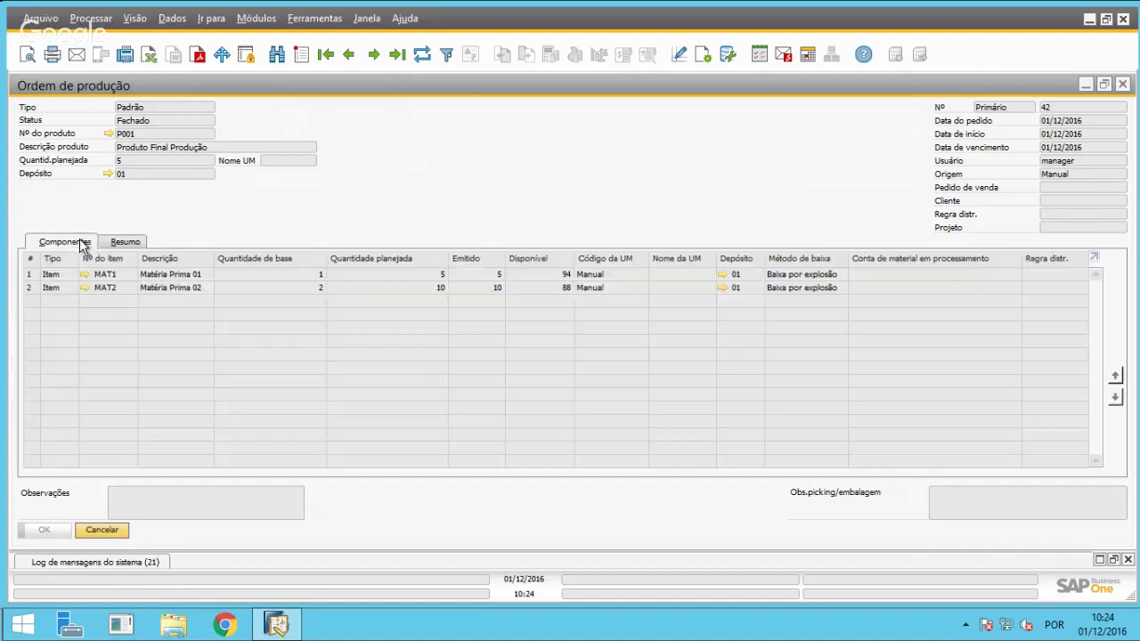
# From the order's product structure, examine P001's warehouse stock data and its inventory posting list, then return to the item record.
pyautogui.click(108, 133)
pyautogui.click(126, 110)
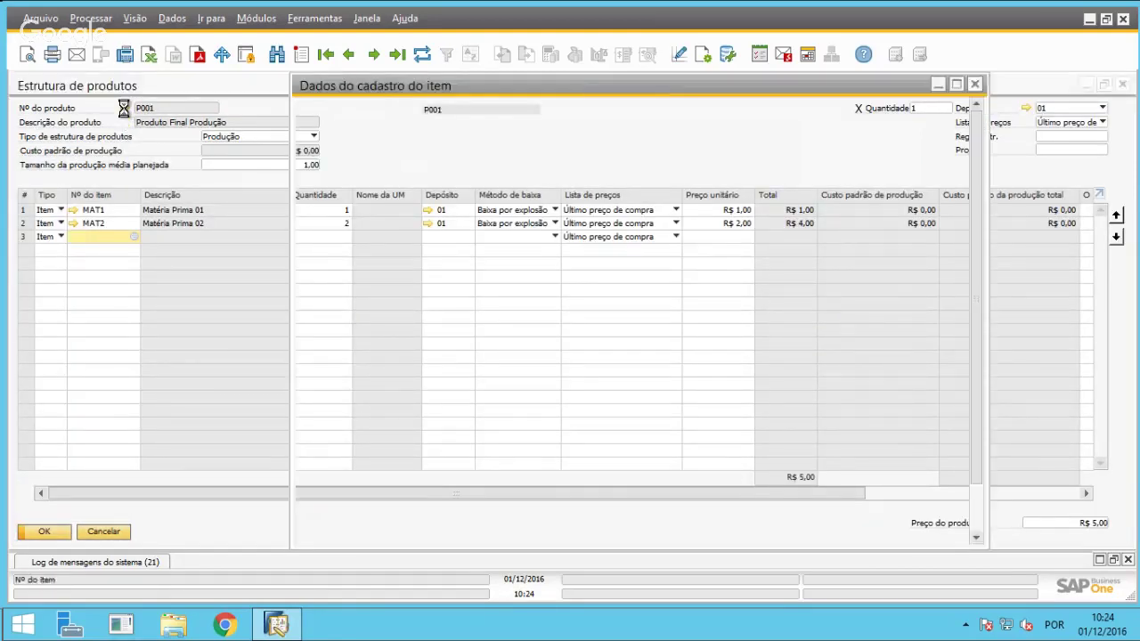
pyautogui.click(355, 222)
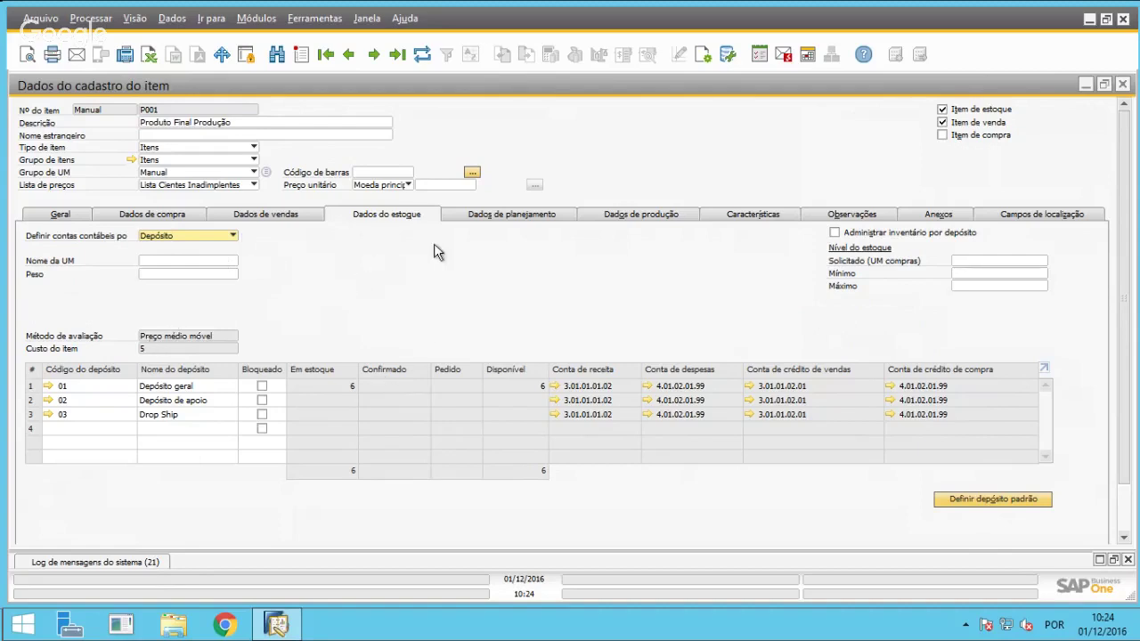
pyautogui.rightClick(410, 284)
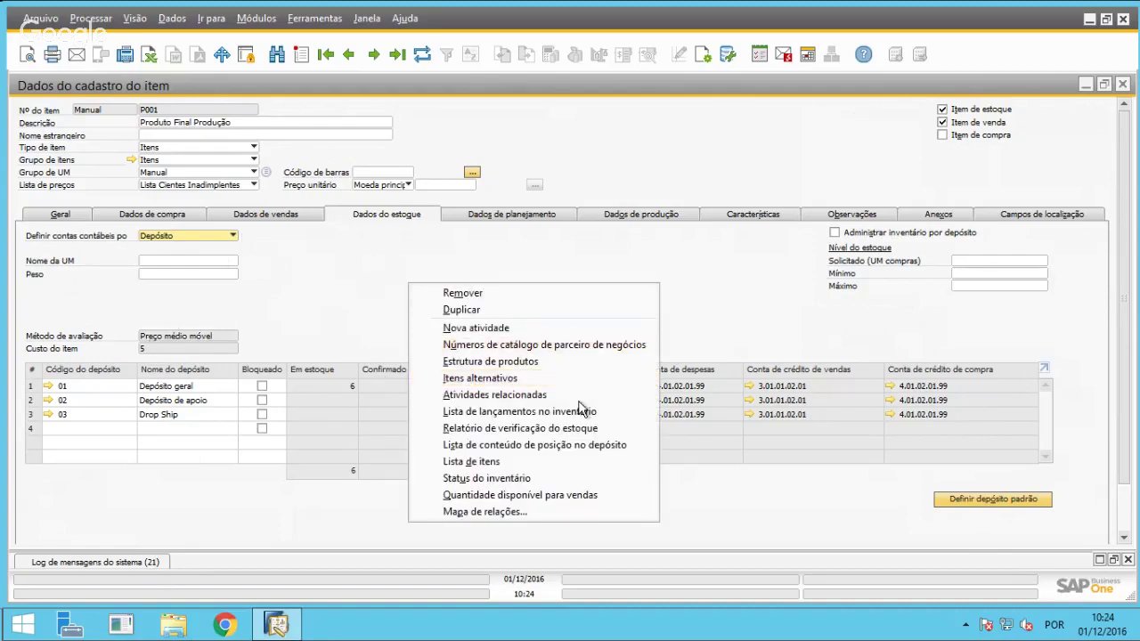
pyautogui.click(518, 414)
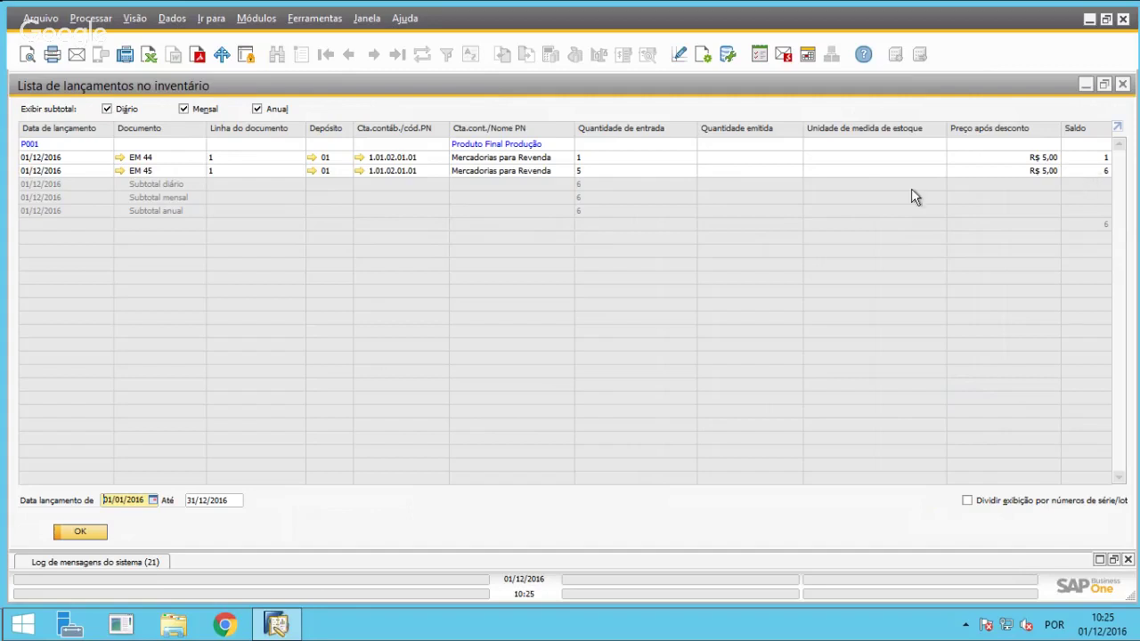
pyautogui.click(77, 535)
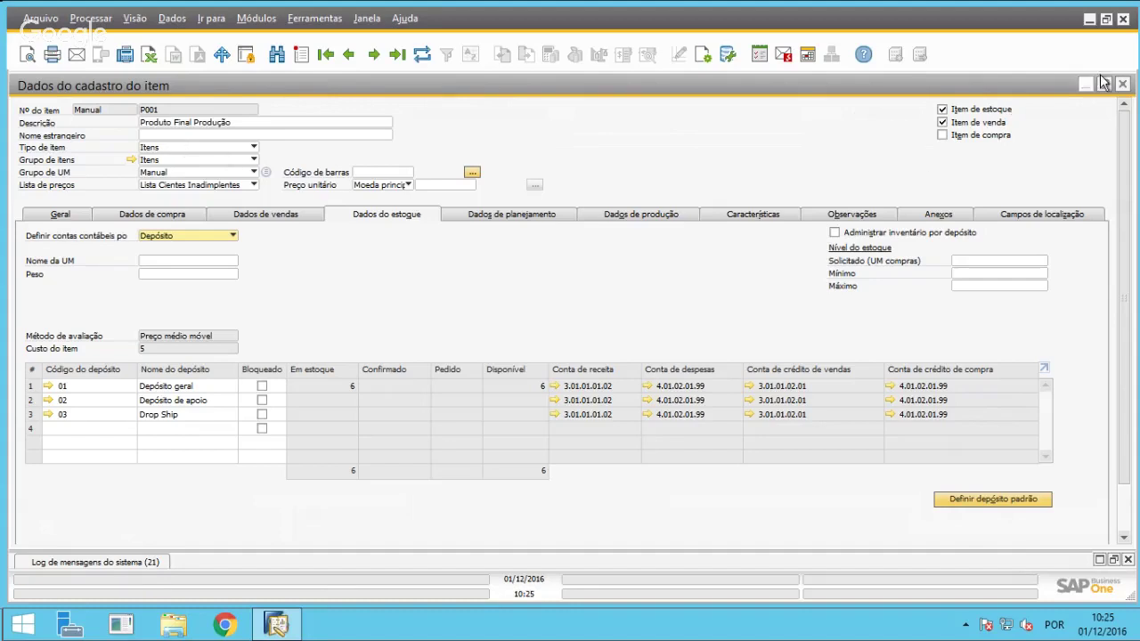
# Close the P001 item record, the product structure, the production order and the open items list.
pyautogui.click(1127, 86)
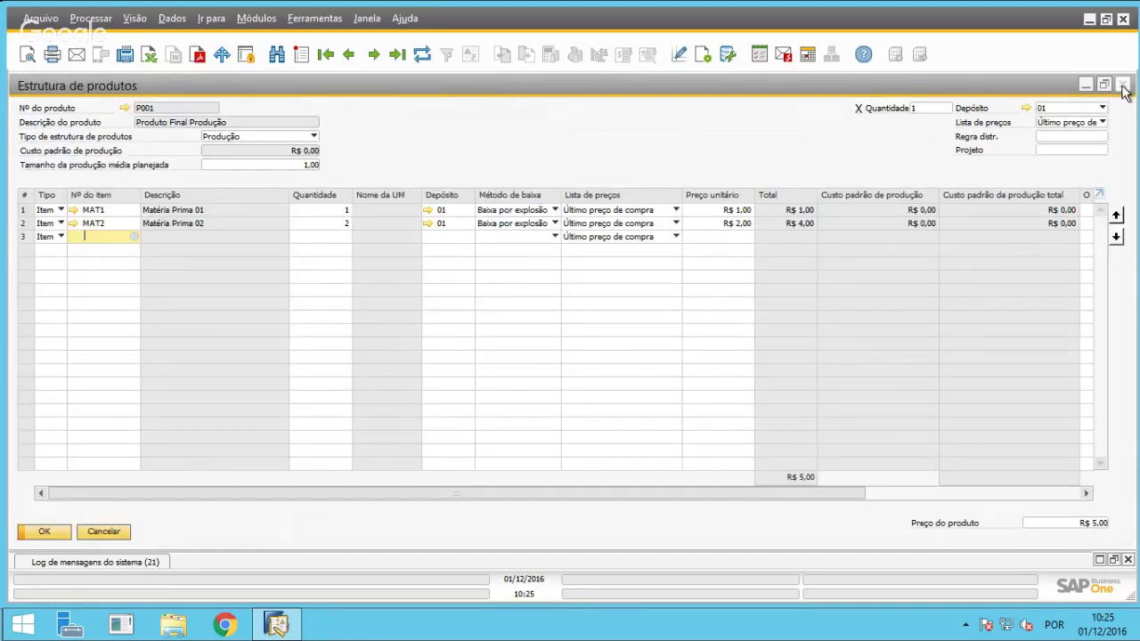
pyautogui.click(1123, 85)
pyautogui.click(1123, 84)
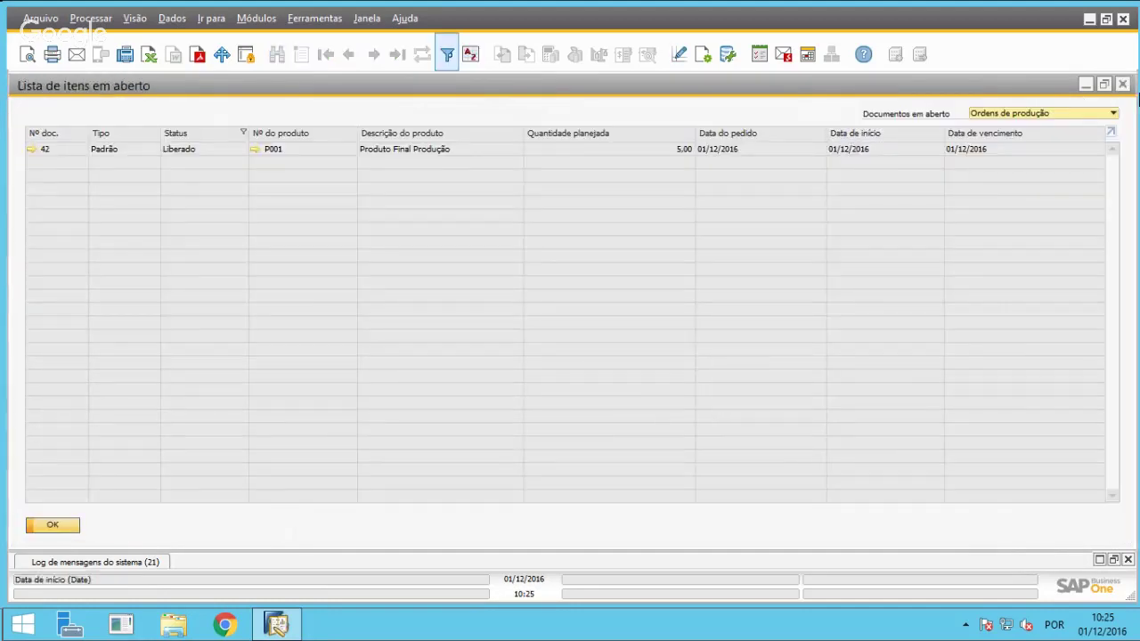
pyautogui.click(1123, 84)
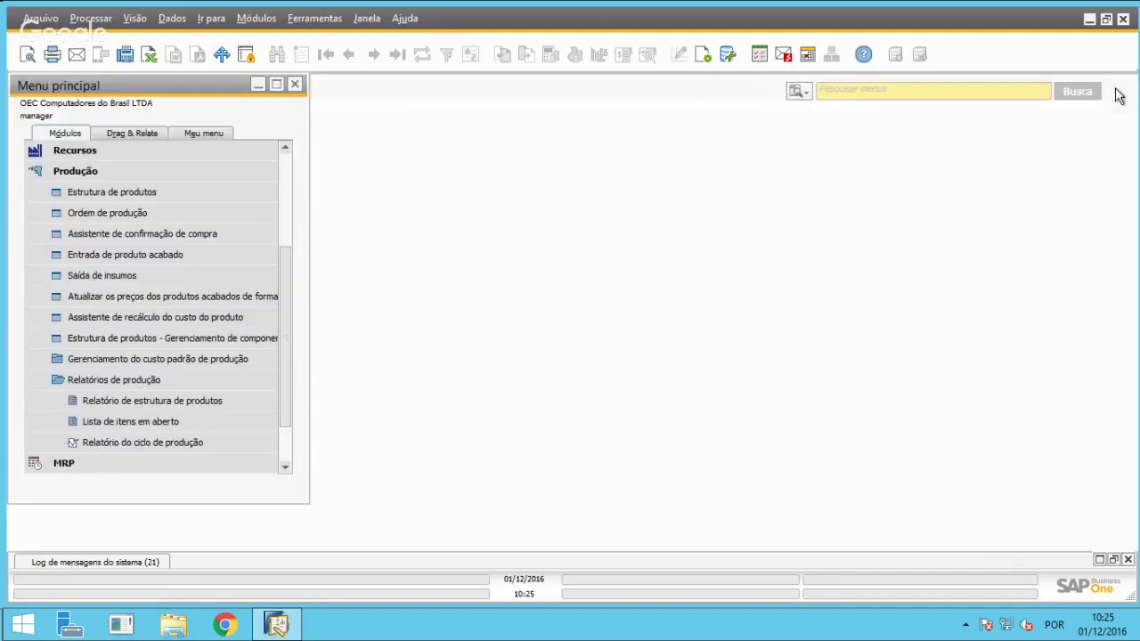
pyautogui.click(115, 173)
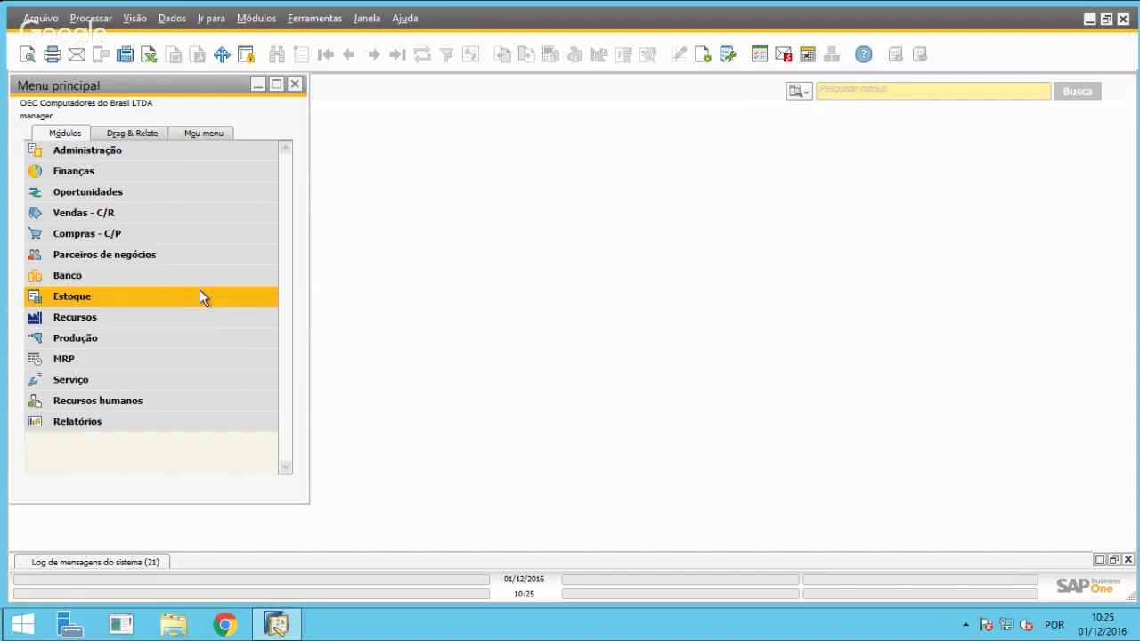
pyautogui.click(197, 326)
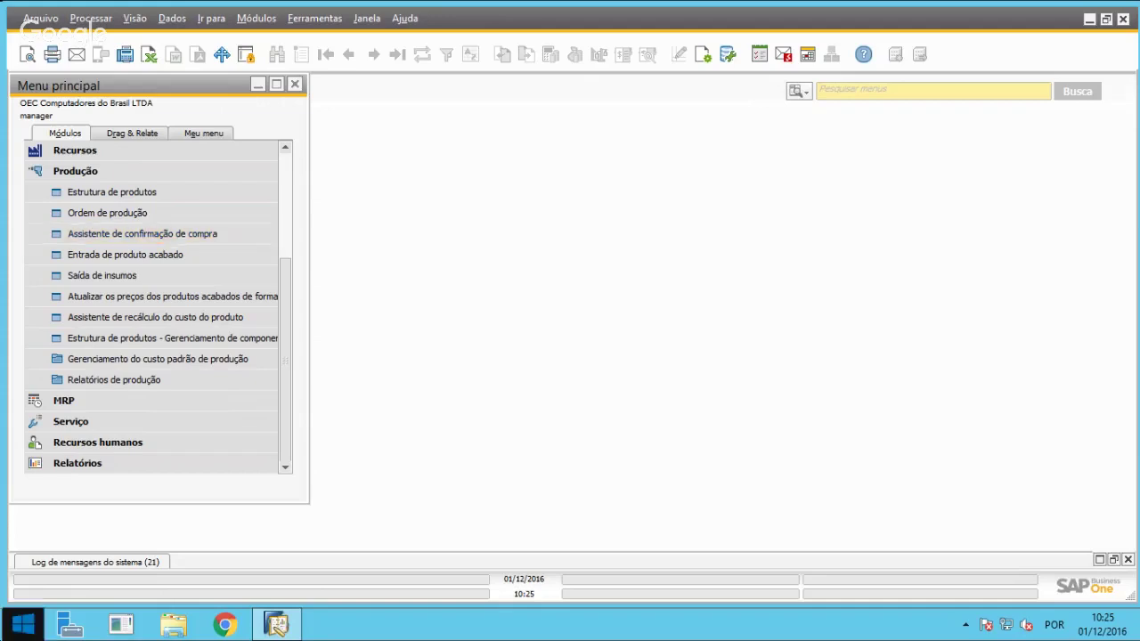
pyautogui.click(214, 380)
pyautogui.click(222, 382)
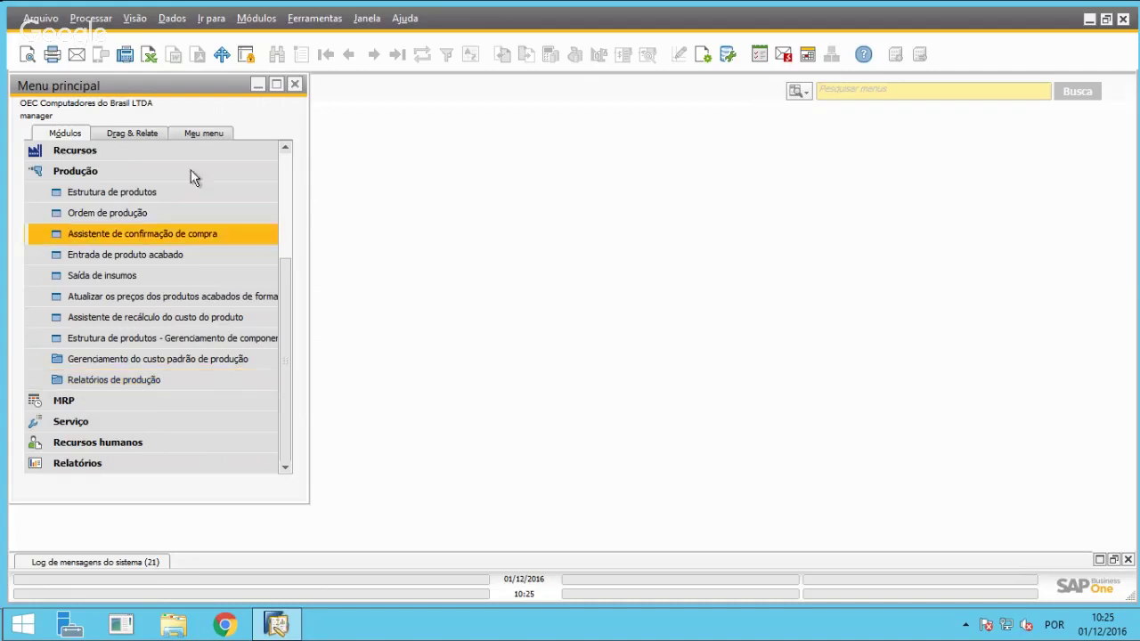
pyautogui.click(125, 171)
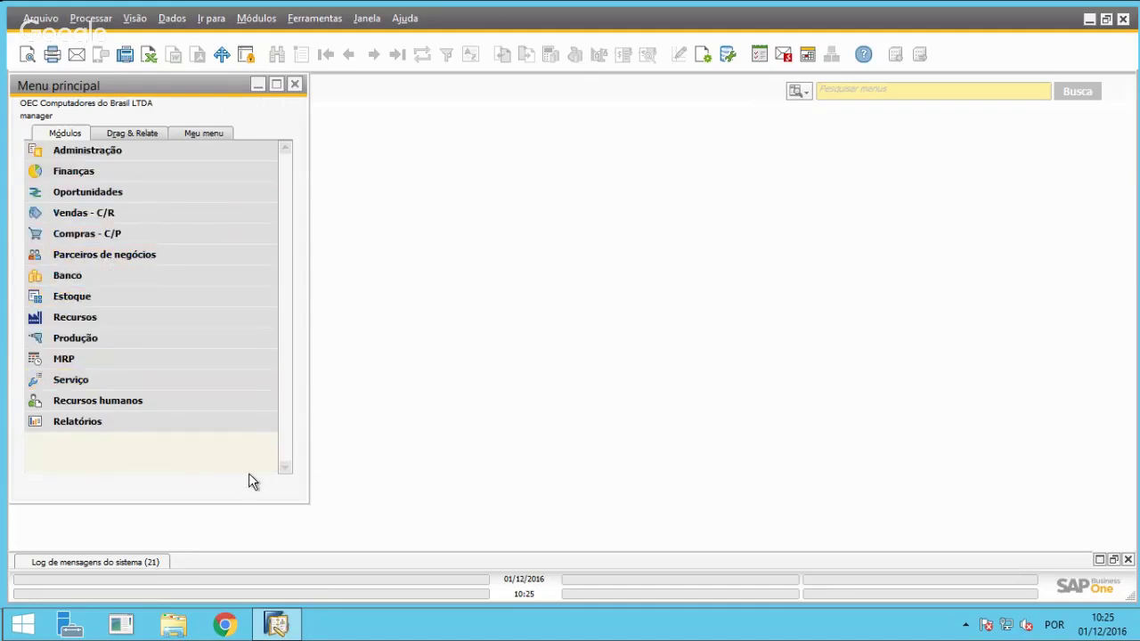